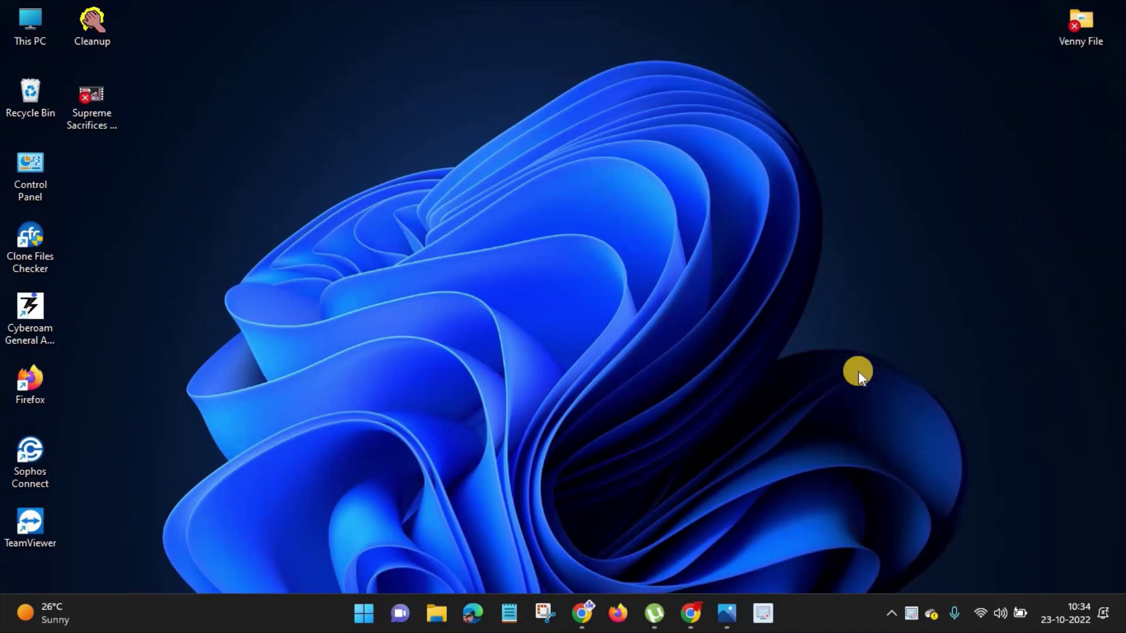
Step: Show the Untitled drawing (3).png title card listing Sum, Average, Count, Counta, Countif, Max and Min
{"action": "mouse_move", "coordinate": [726, 614]}
{"action": "left_click", "coordinate": [755, 487]}
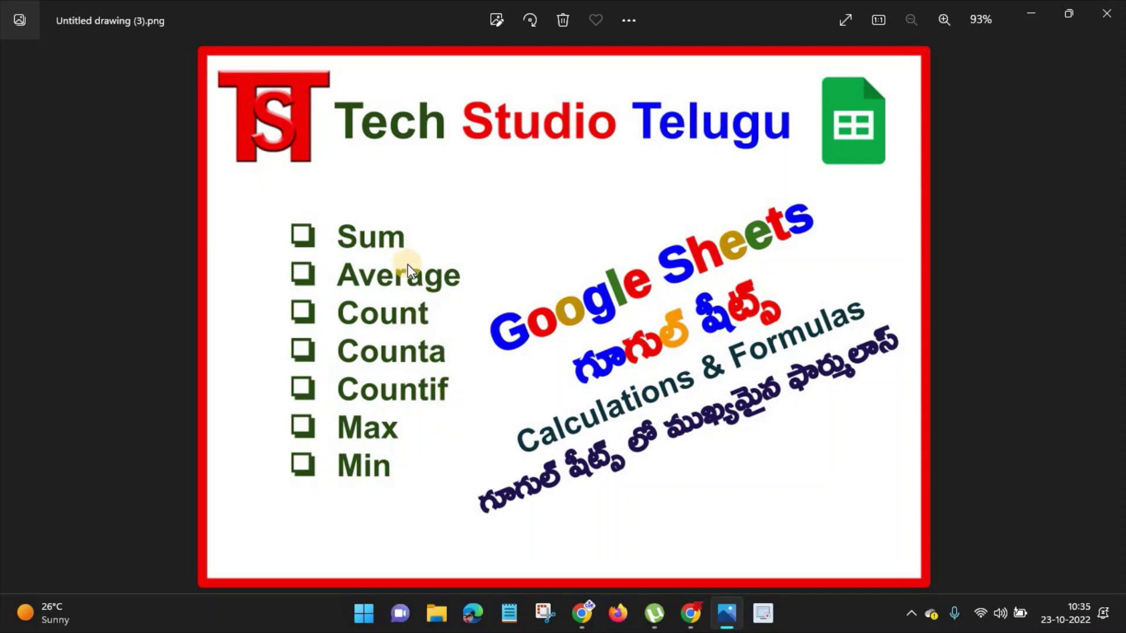
Step: Open a new Chrome tab on the Google home page and dismiss the security prompt
{"action": "left_click", "coordinate": [692, 625]}
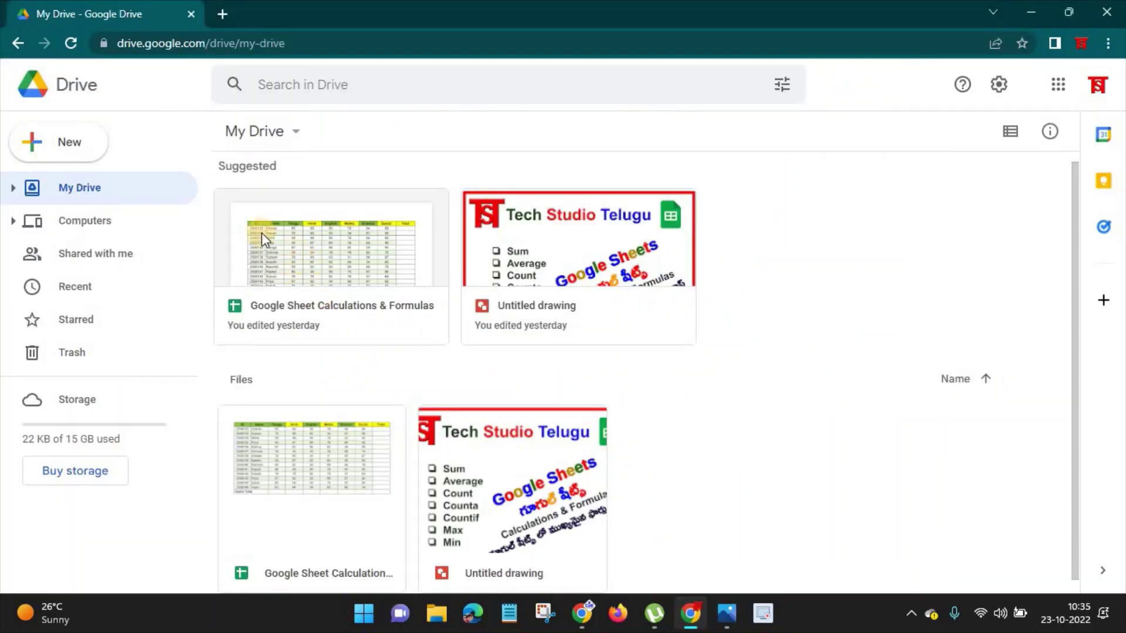
{"action": "left_click", "coordinate": [217, 20]}
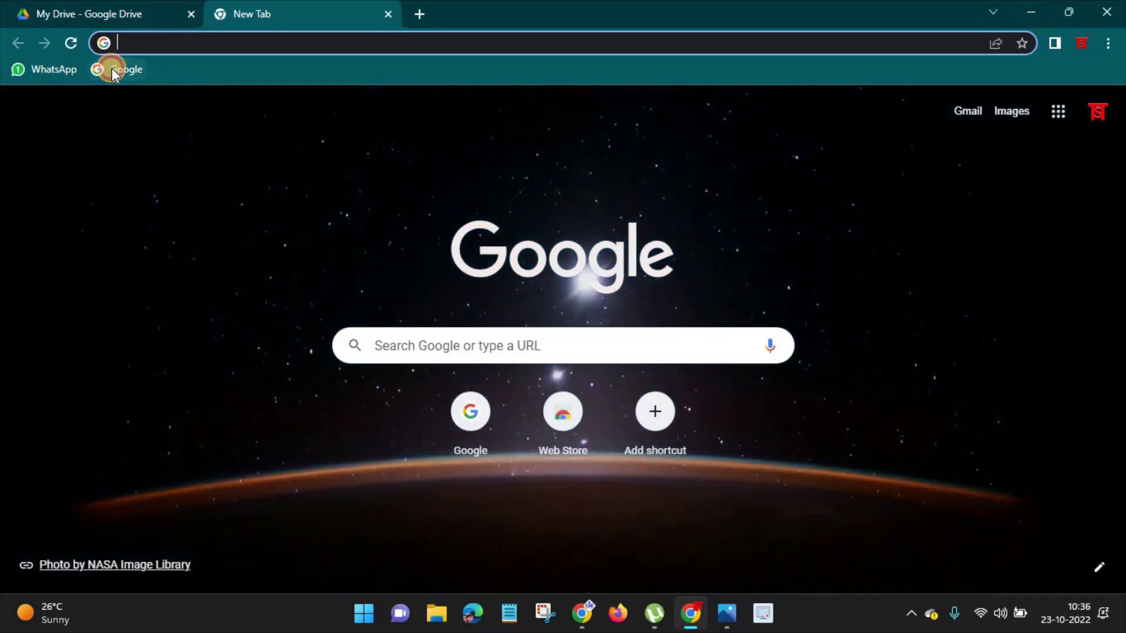
{"action": "left_click", "coordinate": [113, 69]}
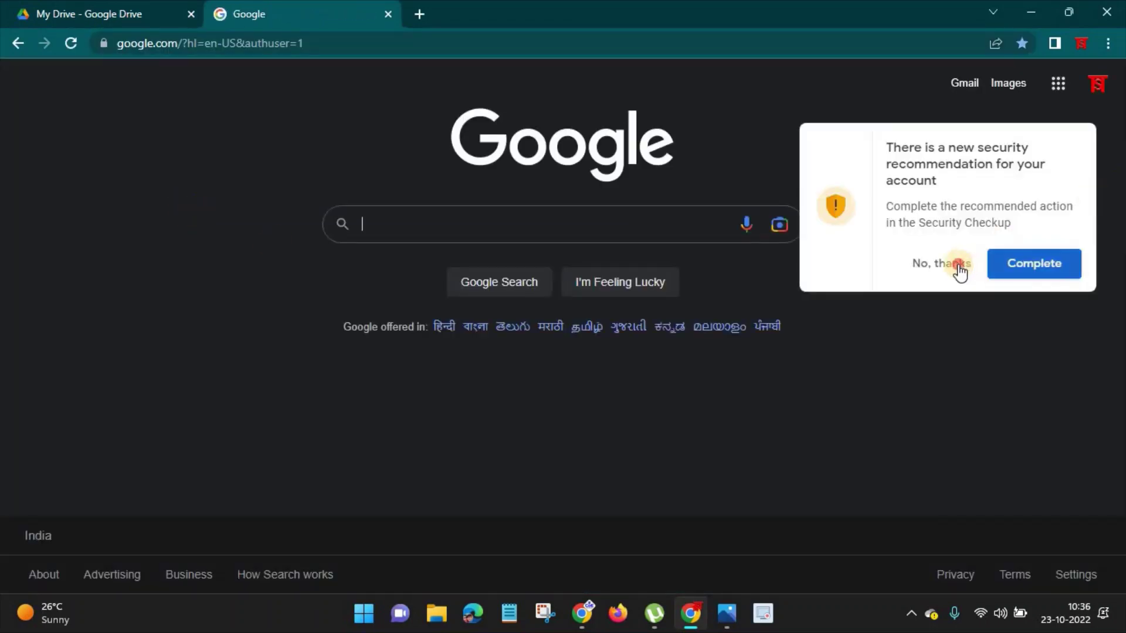
{"action": "left_click", "coordinate": [1095, 83]}
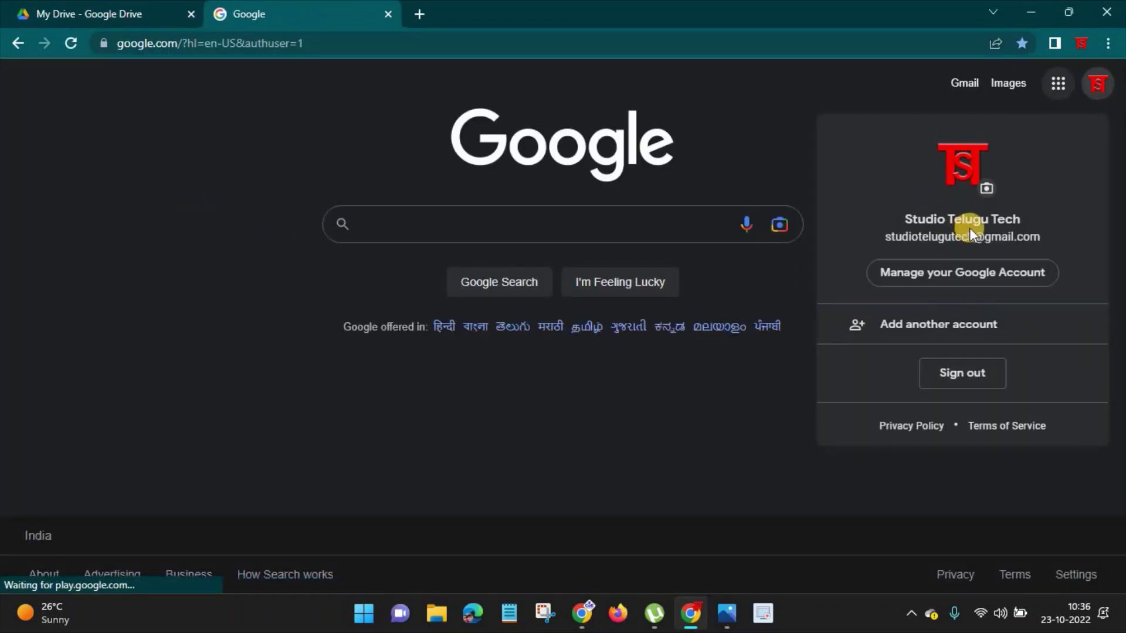
Step: Go to Google Drive's My Drive through the Google apps grid
{"action": "left_click_drag", "start_coordinate": [885, 238], "coordinate": [1046, 238]}
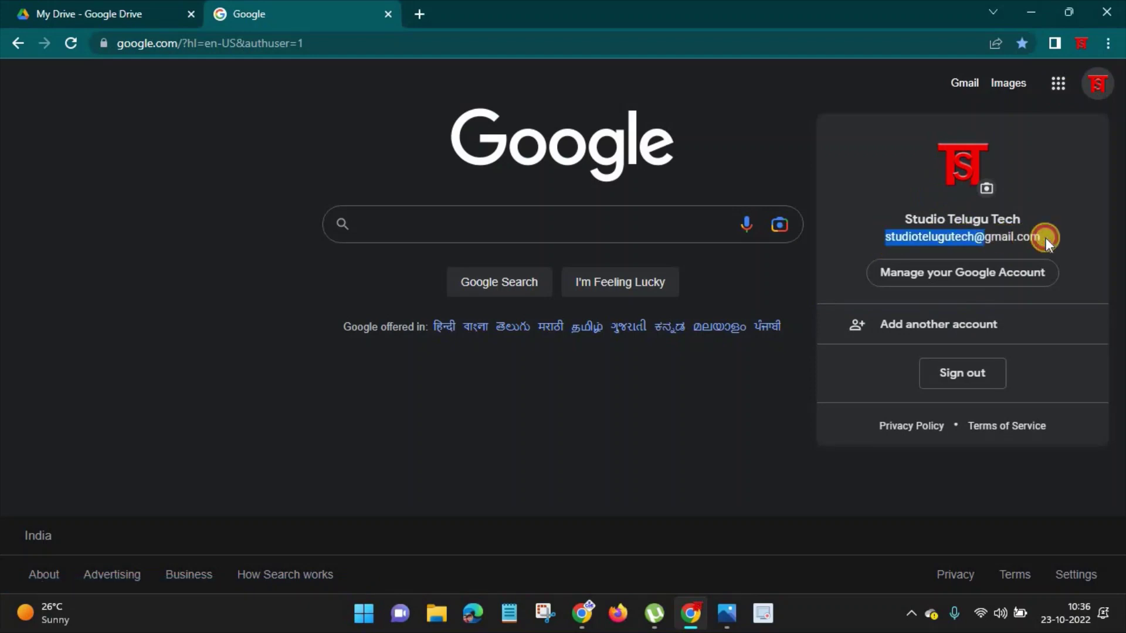
{"action": "left_click", "coordinate": [1053, 191]}
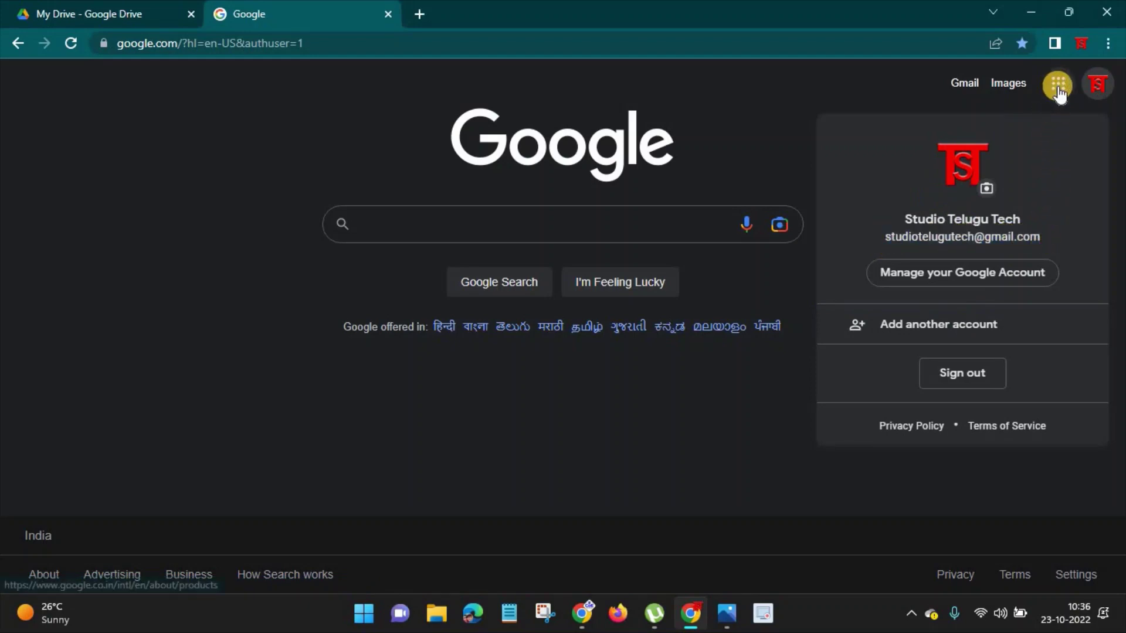
{"action": "left_click", "coordinate": [1058, 85]}
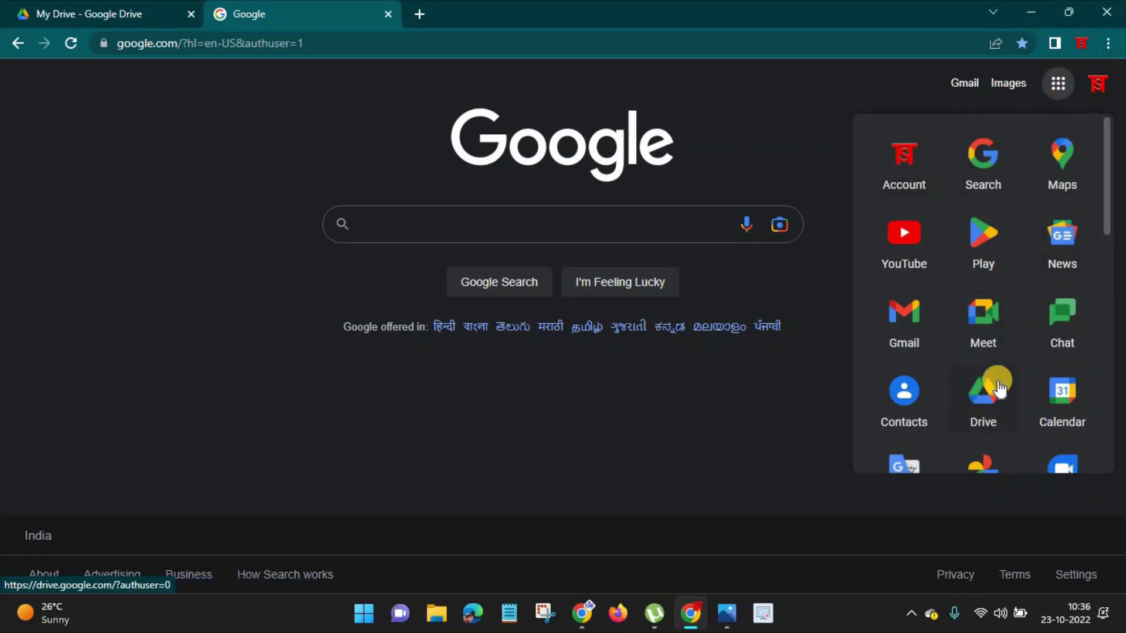
{"action": "scroll", "coordinate": [988, 340], "scroll_direction": "down", "scroll_amount": 1}
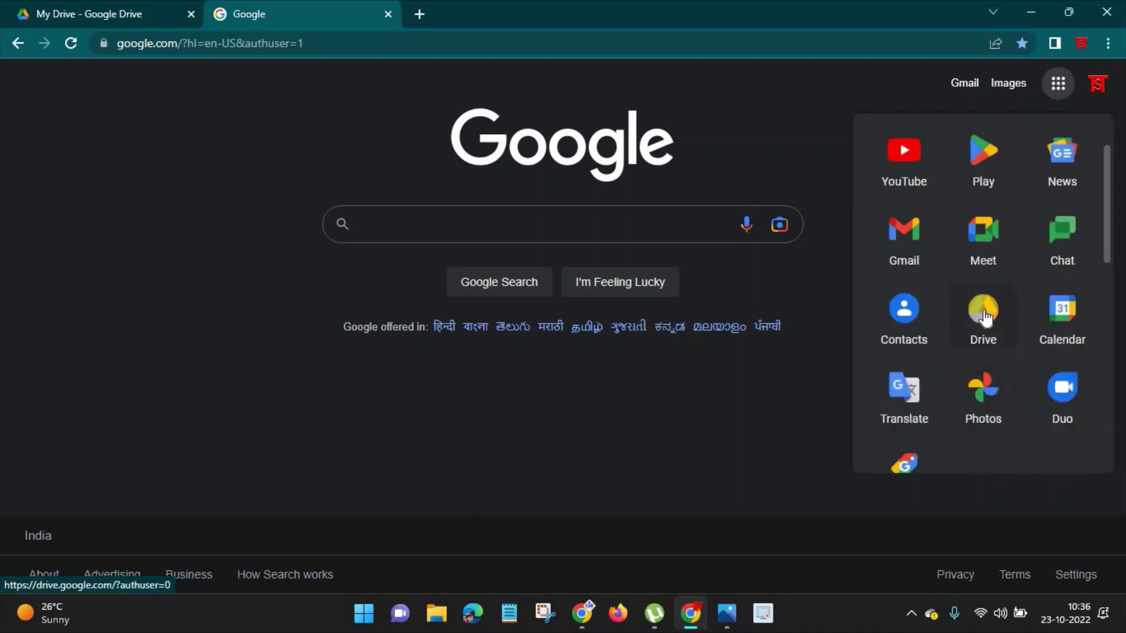
{"action": "left_click", "coordinate": [984, 316]}
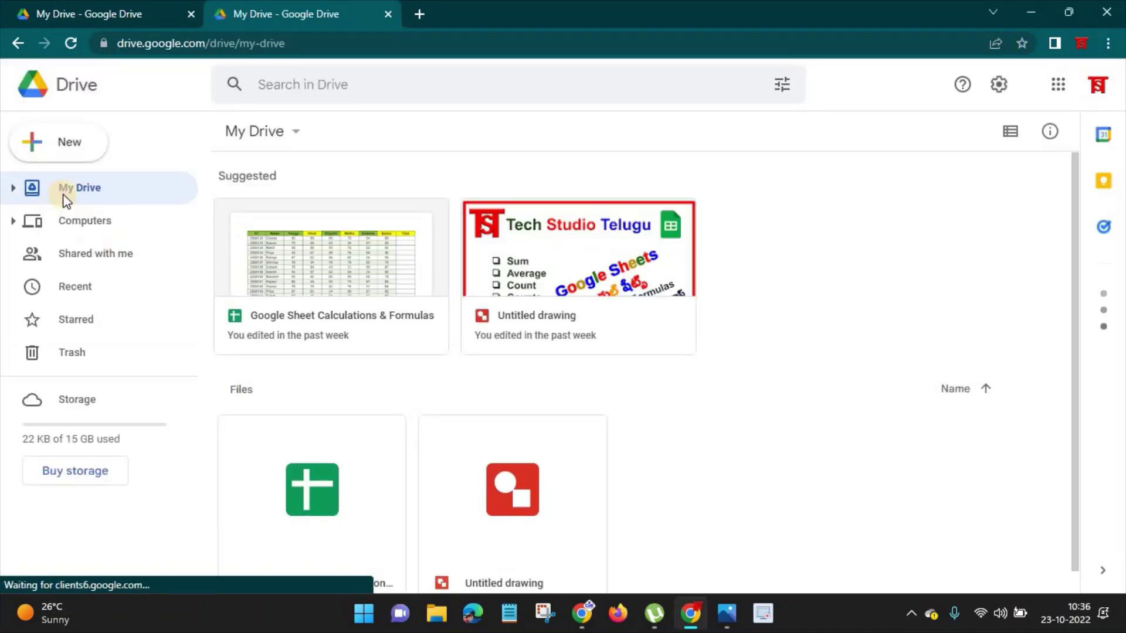
Step: Browse Drive's New menu and its More submenu, then close it
{"action": "left_click", "coordinate": [57, 144]}
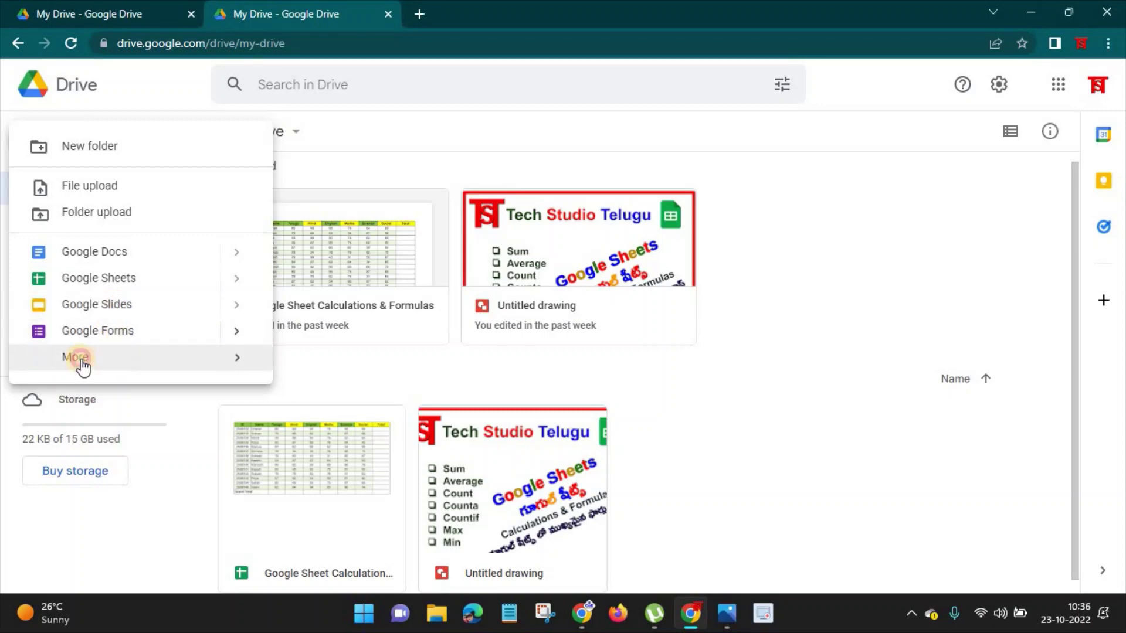
{"action": "mouse_move", "coordinate": [83, 359]}
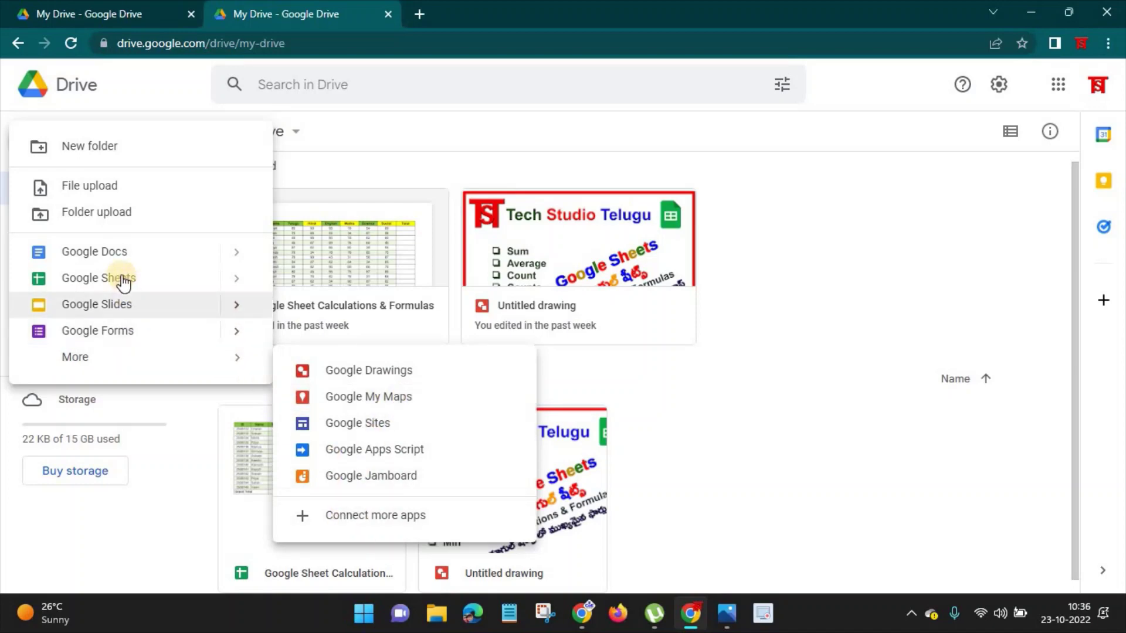
{"action": "left_click", "coordinate": [392, 142]}
Step: Open the Google Sheet Calculations & Formulas spreadsheet on its SUM sheet
{"action": "left_click", "coordinate": [331, 255]}
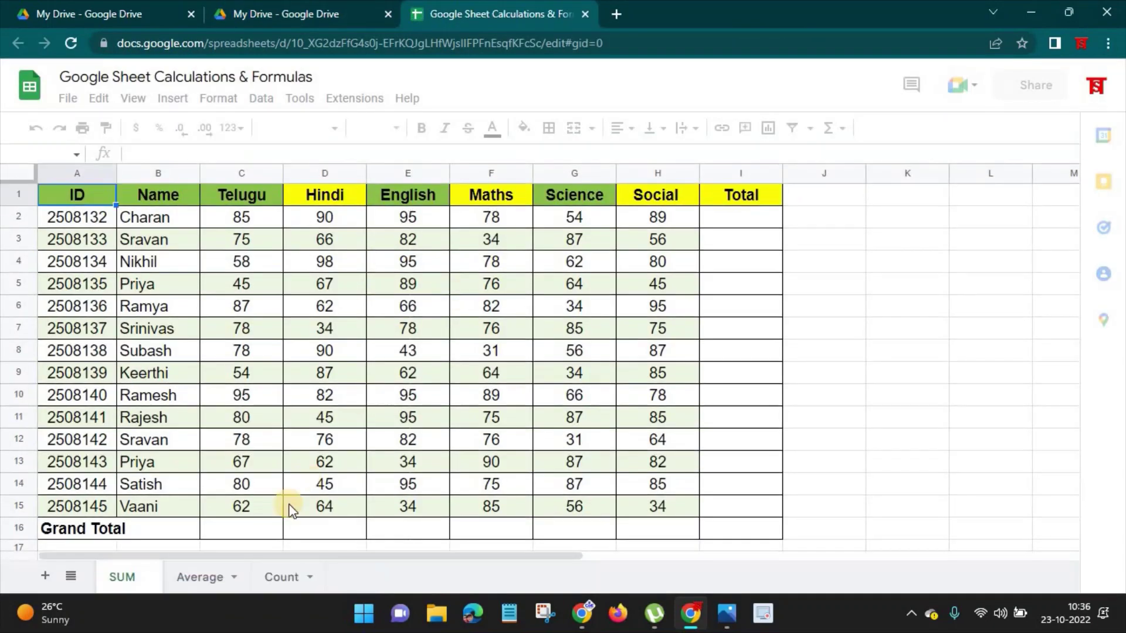
{"action": "left_click", "coordinate": [726, 614]}
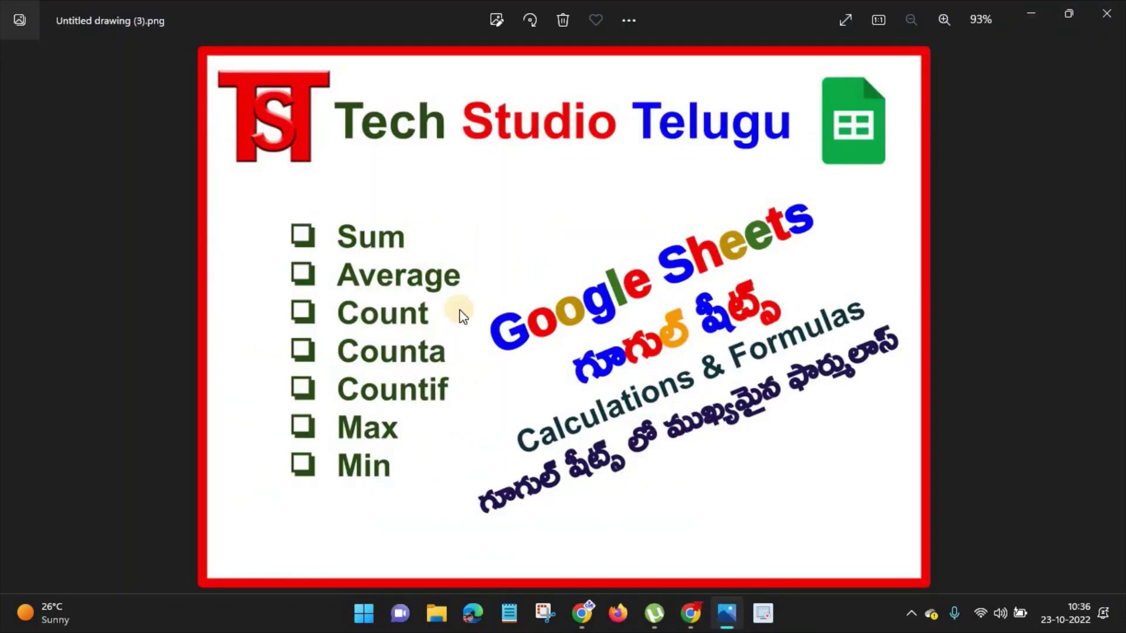
{"action": "left_click", "coordinate": [582, 614]}
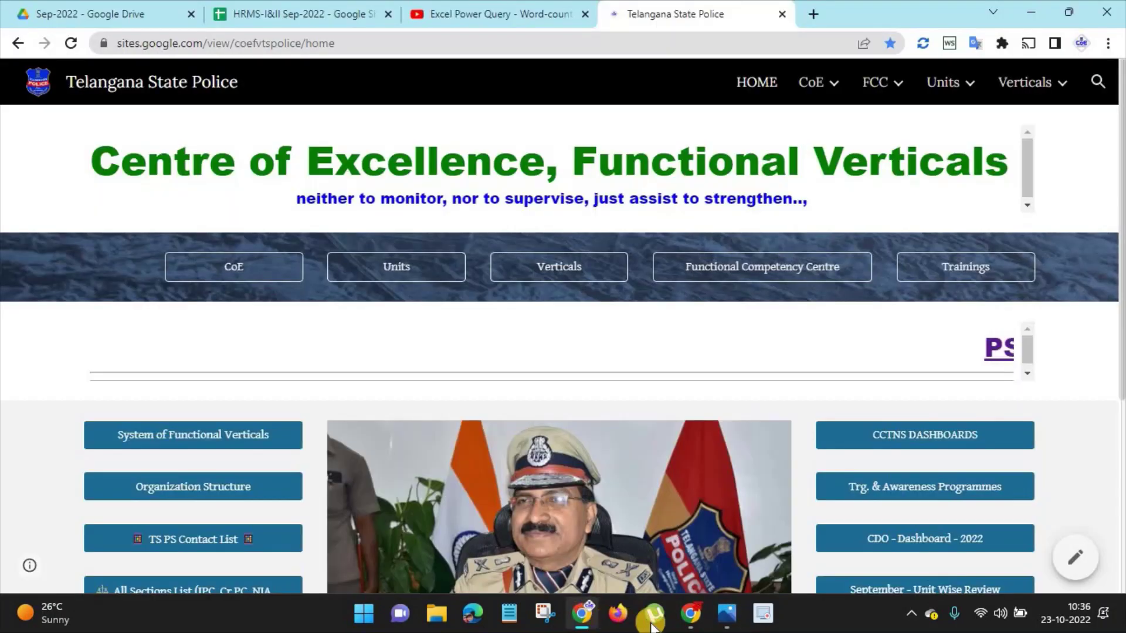
{"action": "left_click", "coordinate": [676, 624]}
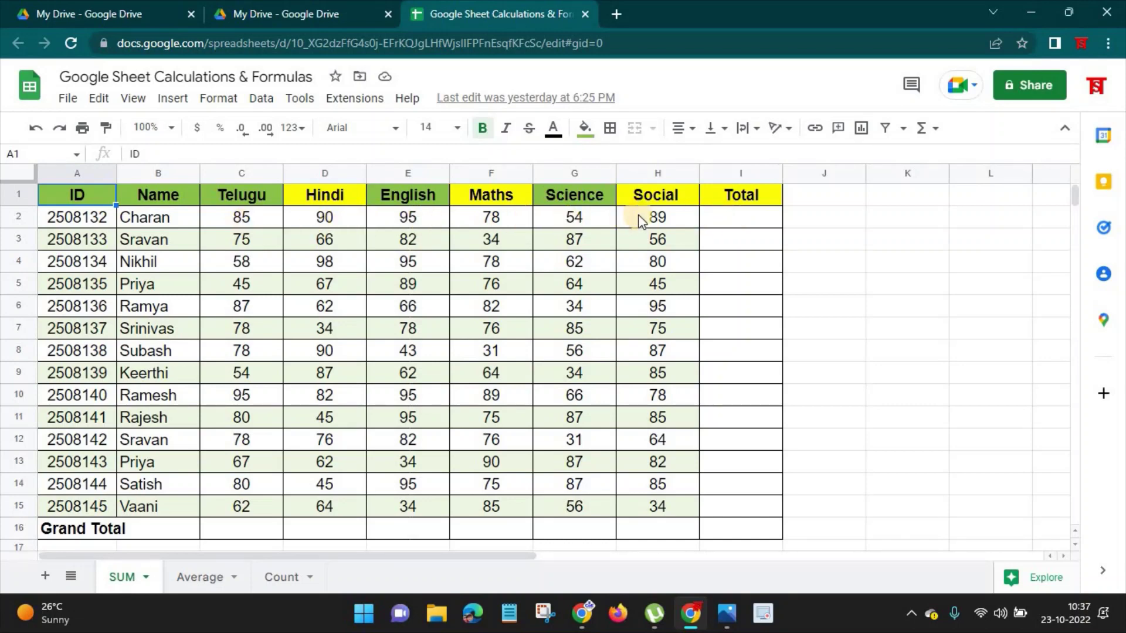
Step: Enter a bold =SUM(C2:H2) total of 491 in I2 and fill it down to I15
{"action": "left_click", "coordinate": [728, 218]}
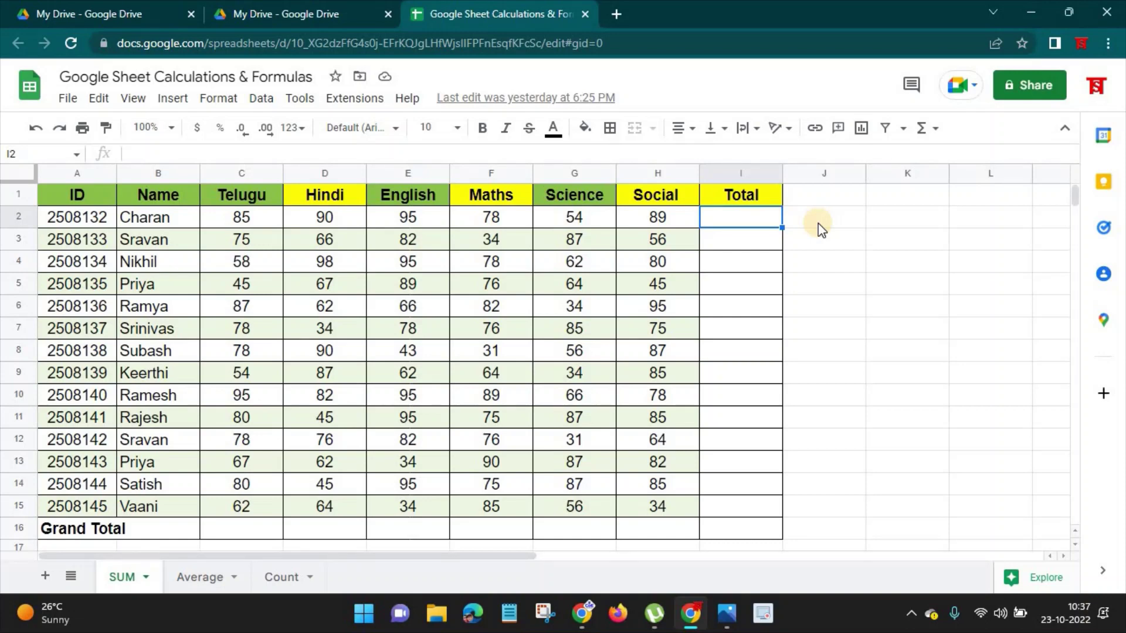
{"action": "type", "text": "="}
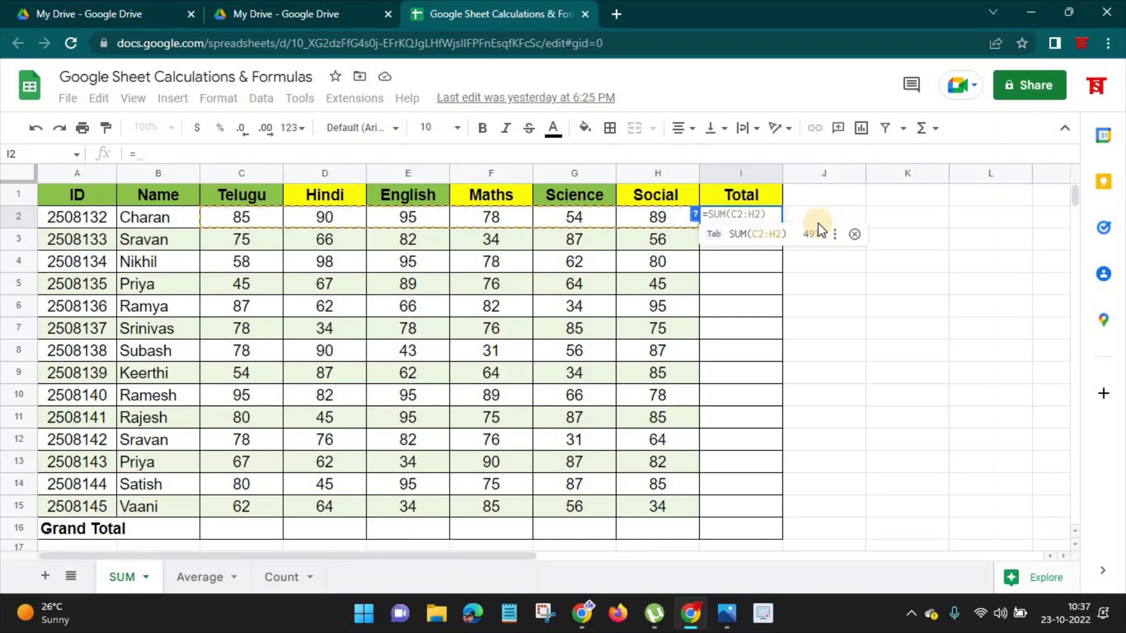
{"action": "type", "text": "Sum(C2:H2"}
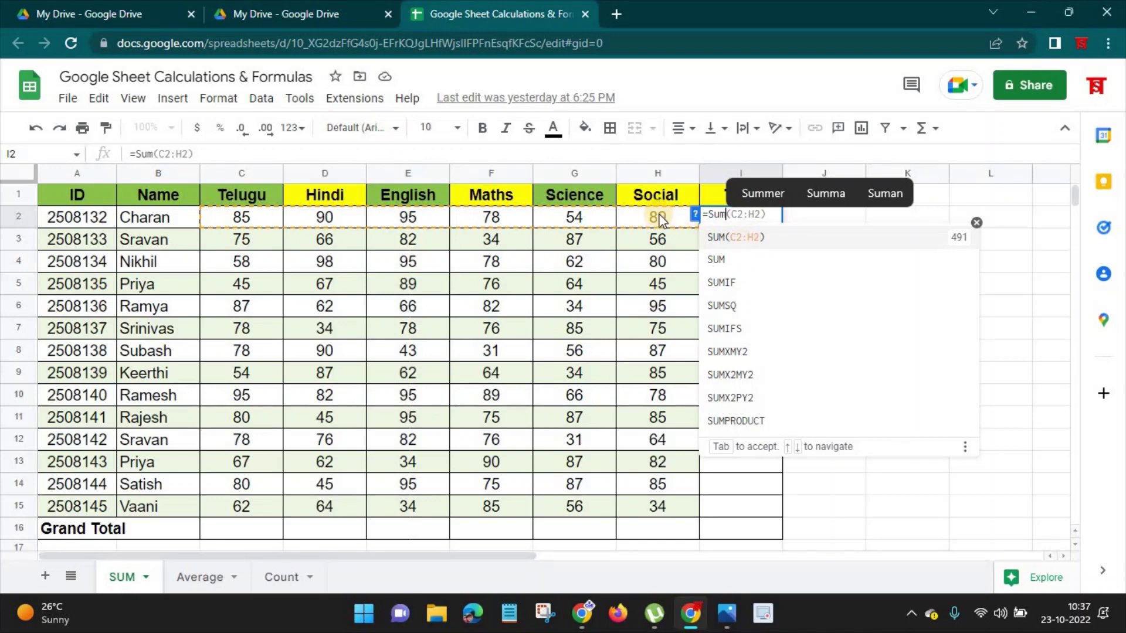
{"action": "key", "text": "Return"}
{"action": "left_click", "coordinate": [740, 219]}
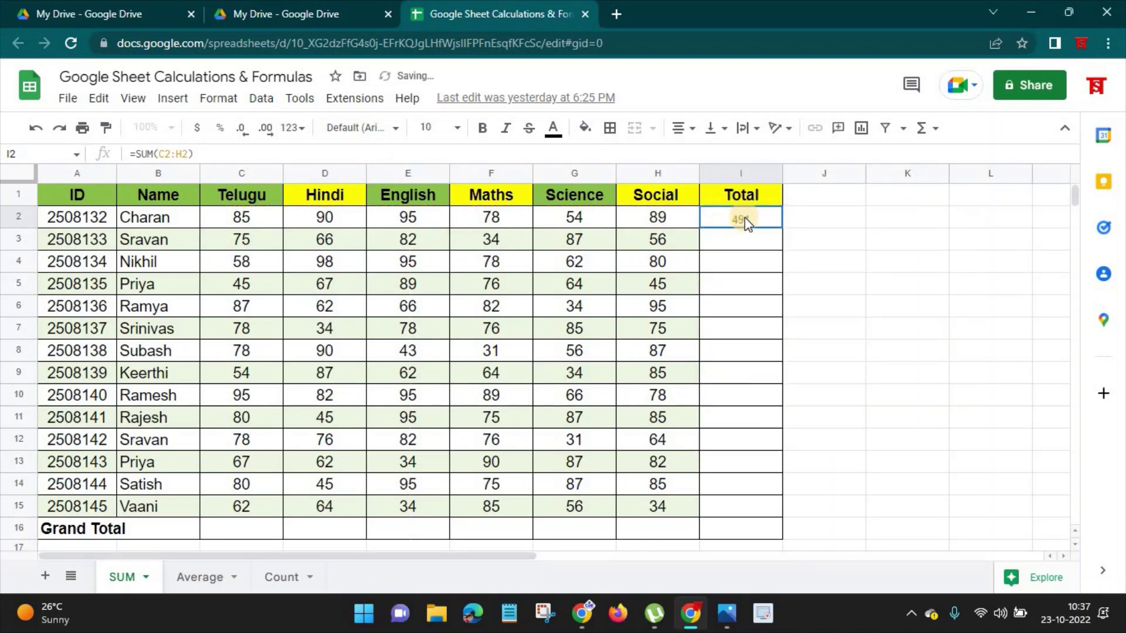
{"action": "left_click", "coordinate": [483, 129]}
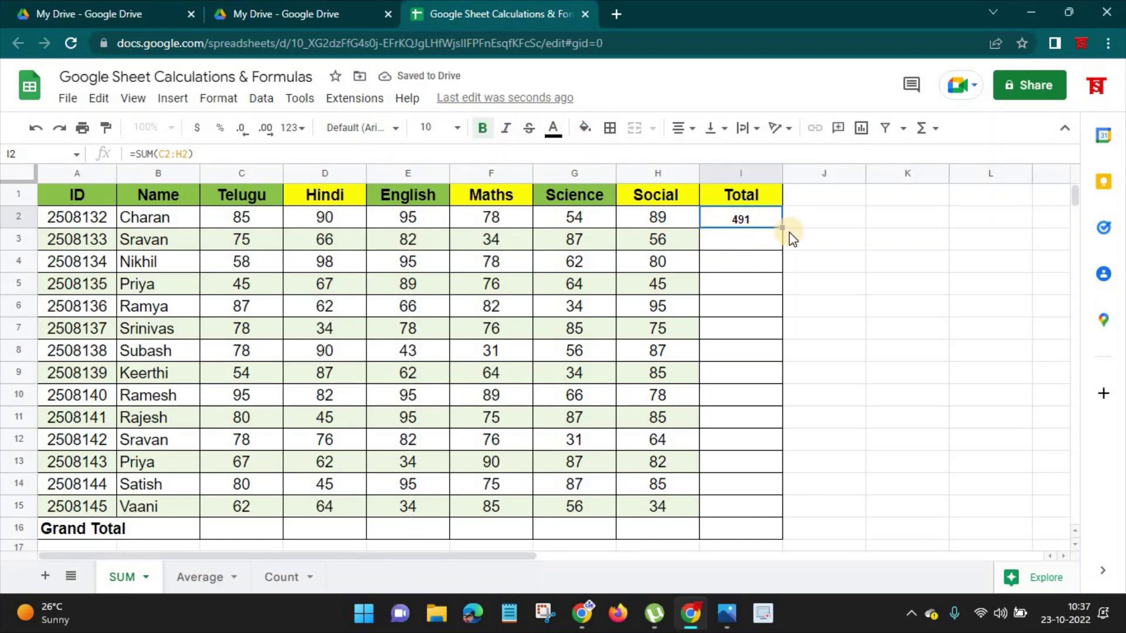
{"action": "scroll", "coordinate": [787, 231], "scroll_direction": "down", "scroll_amount": 1}
{"action": "scroll", "coordinate": [783, 226], "scroll_direction": "up", "scroll_amount": 1}
{"action": "left_click_drag", "start_coordinate": [783, 226], "coordinate": [789, 518]}
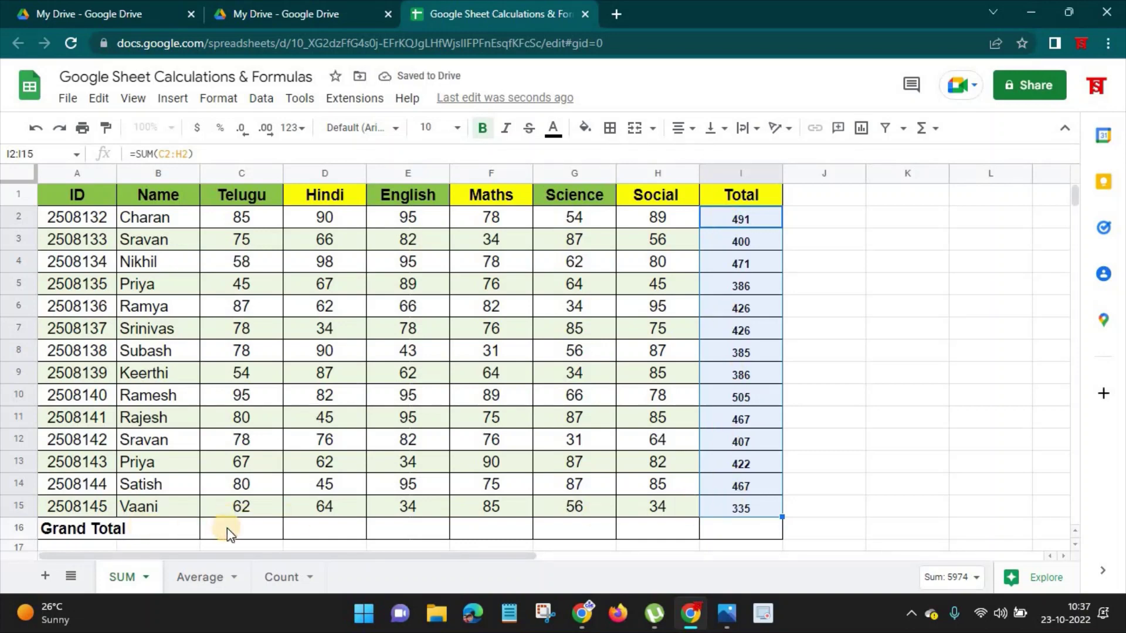
Step: Fill row 16 with column totals from =SUM(C2:C15) across to I16 (1022 to 5974), size 11
{"action": "left_click", "coordinate": [176, 529]}
{"action": "left_click", "coordinate": [280, 528]}
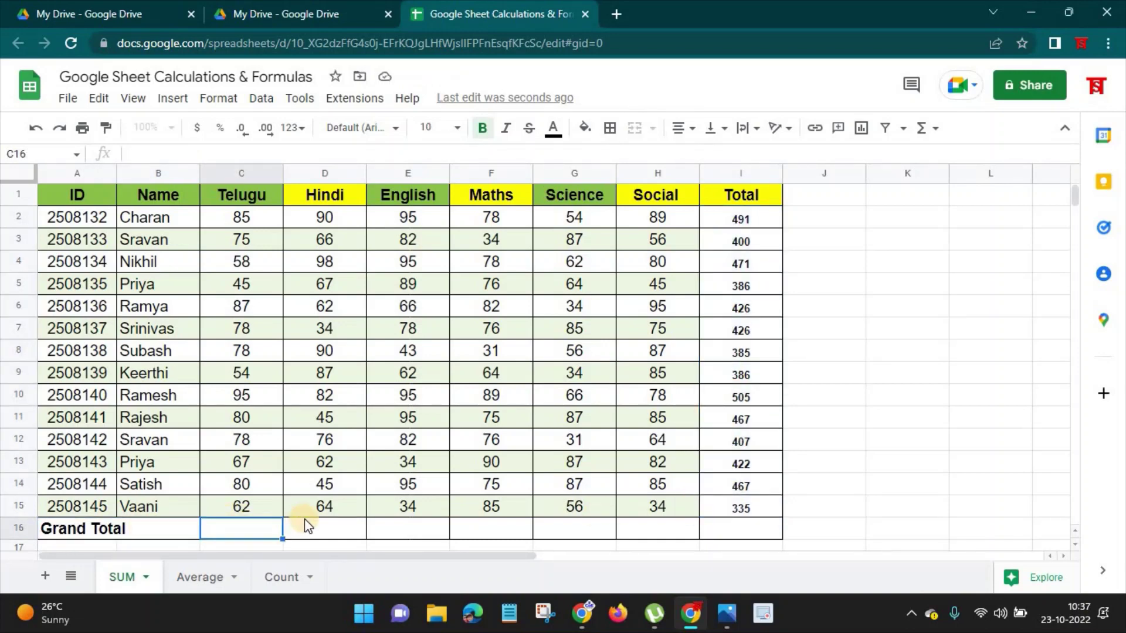
{"action": "type", "text": "=Sum(C2:C15"}
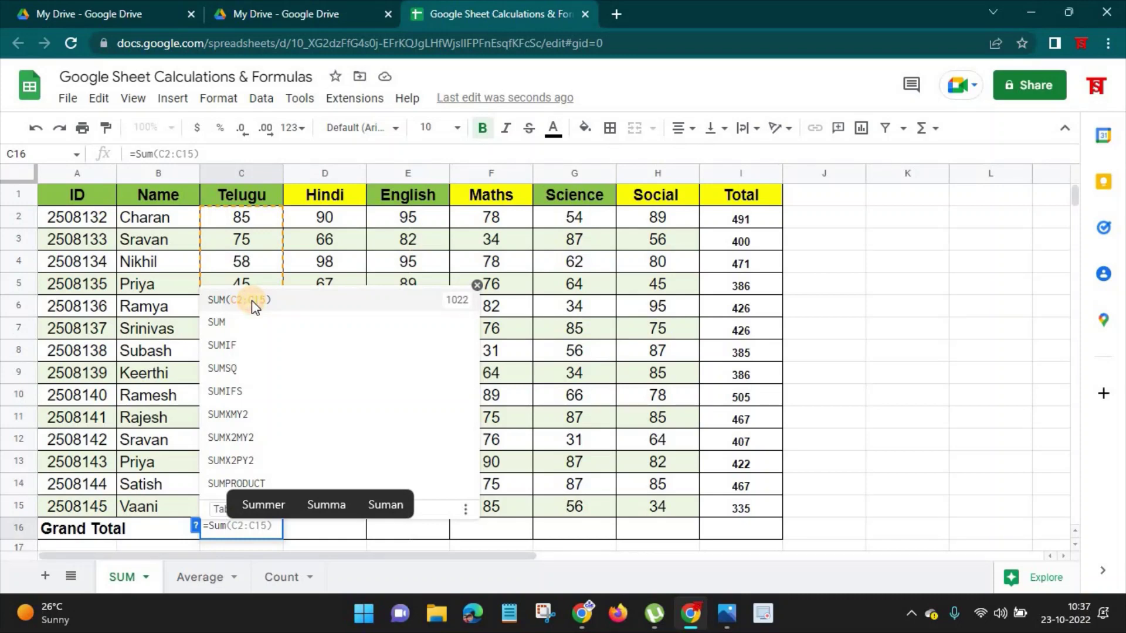
{"action": "left_click", "coordinate": [252, 301]}
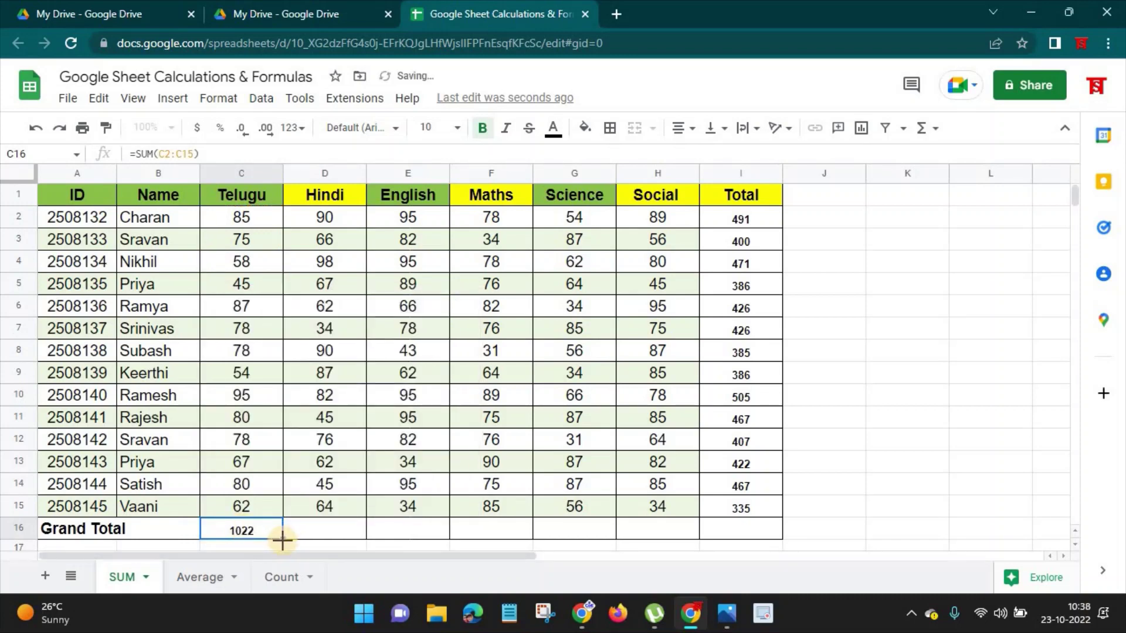
{"action": "left_click_drag", "start_coordinate": [282, 539], "coordinate": [732, 527]}
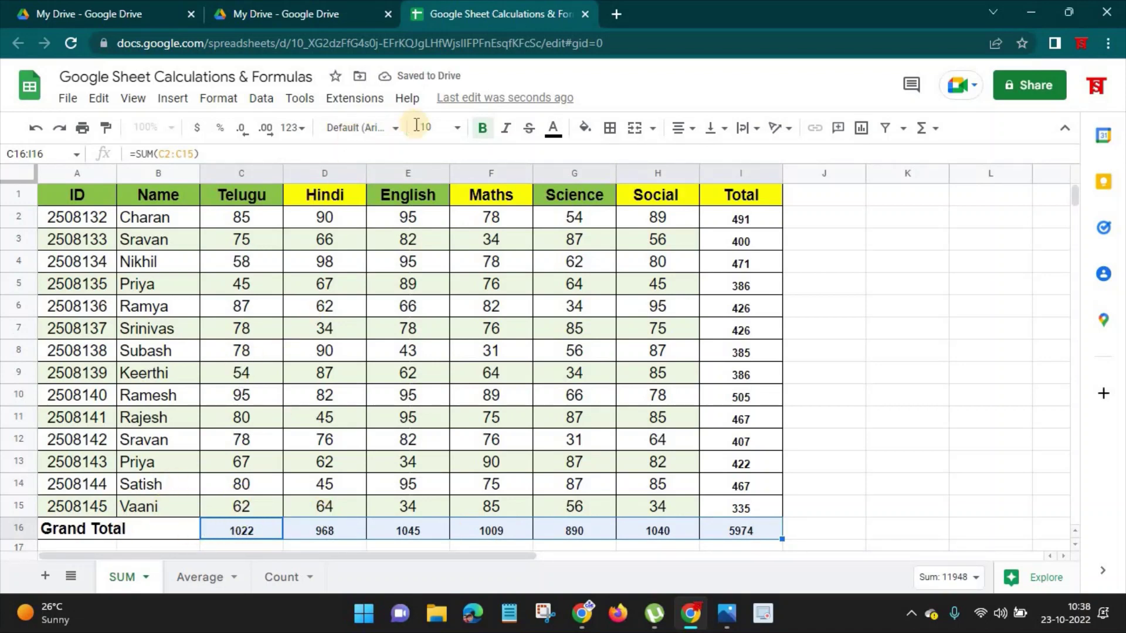
{"action": "left_click", "coordinate": [457, 128]}
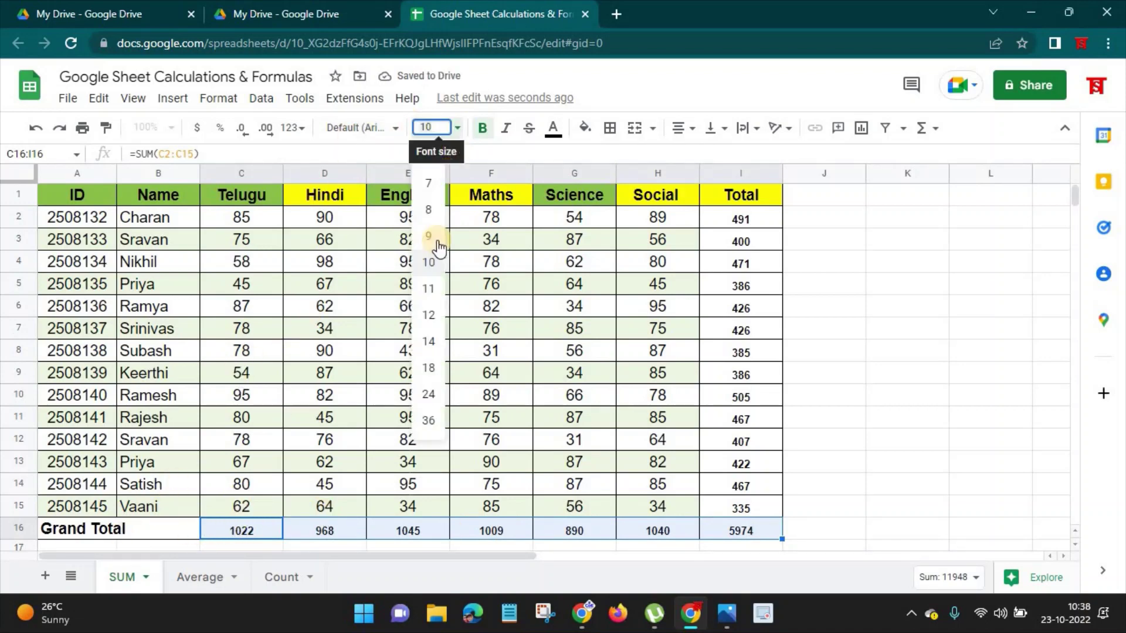
{"action": "left_click", "coordinate": [431, 290]}
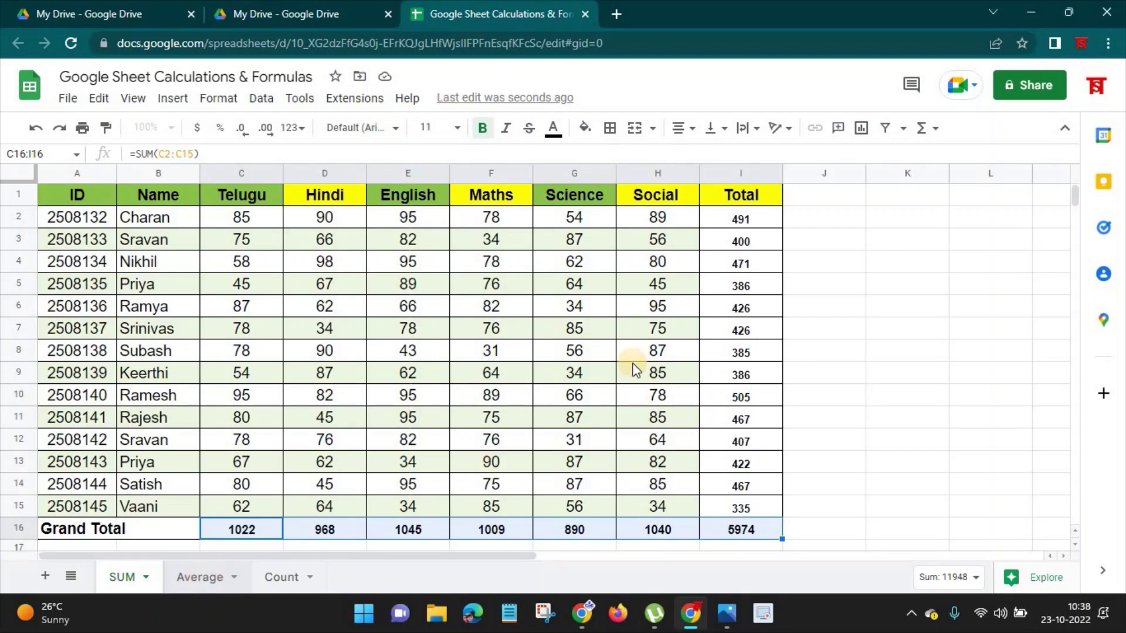
Step: Add an Average heading in J1 with the same formatting as the Total heading
{"action": "left_click", "coordinate": [822, 200]}
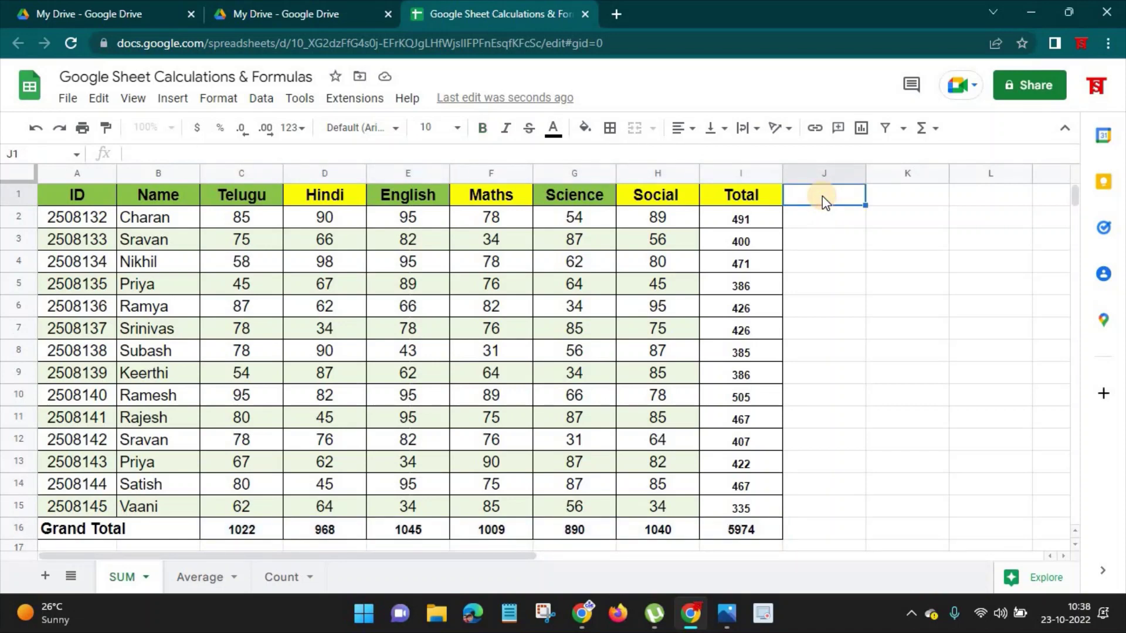
{"action": "type", "text": "Avera"}
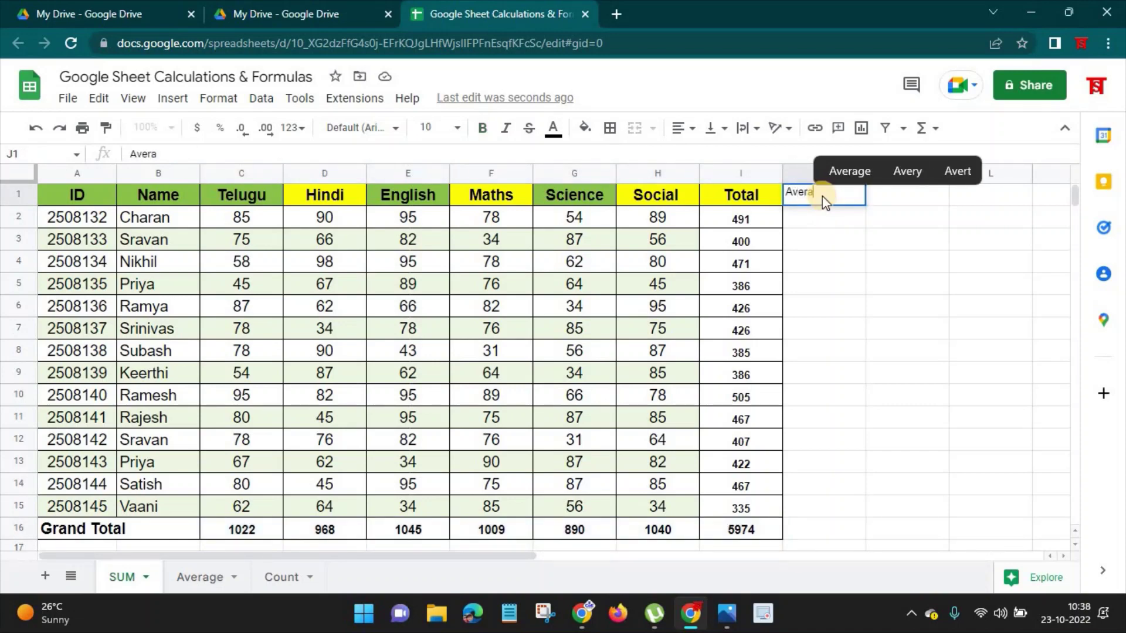
{"action": "type", "text": "ge"}
{"action": "key", "text": "Return"}
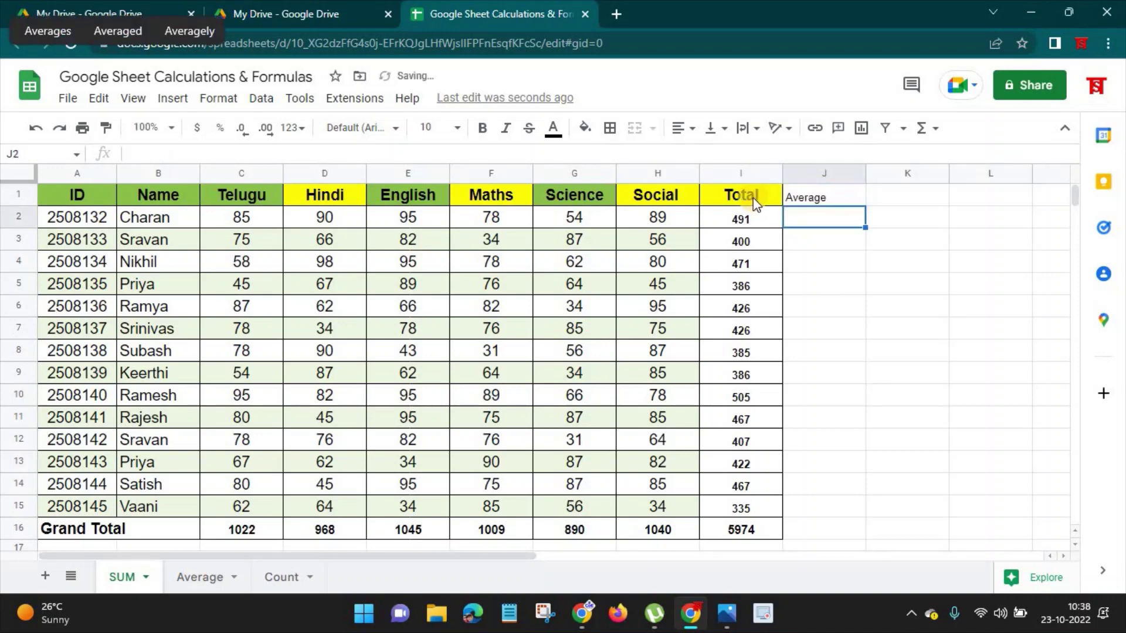
{"action": "left_click", "coordinate": [741, 197]}
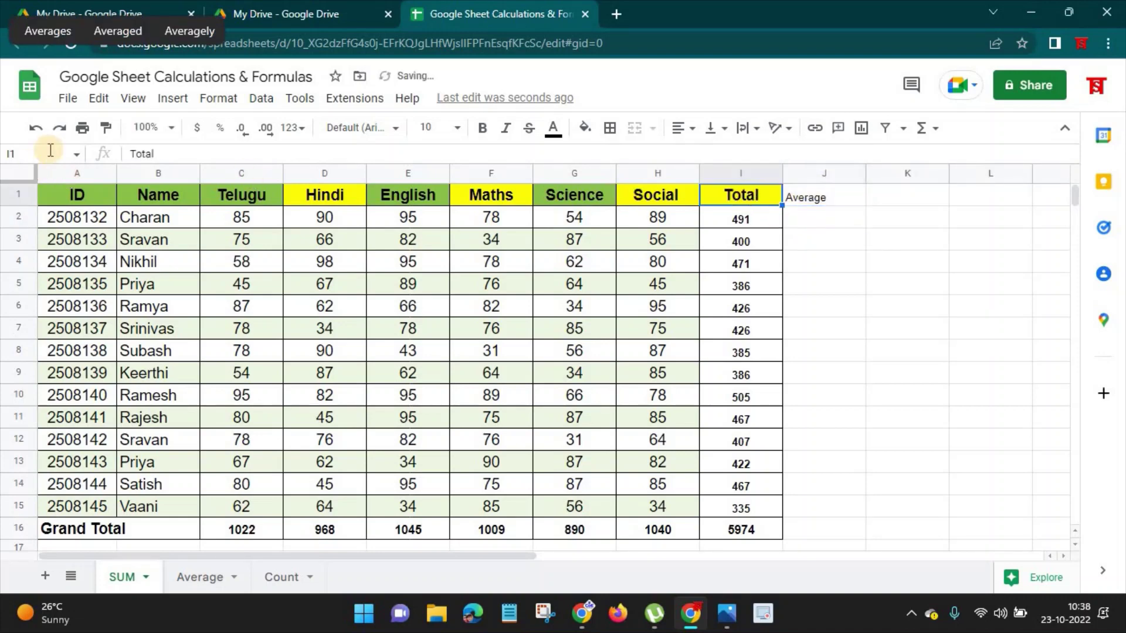
{"action": "left_click", "coordinate": [105, 128]}
{"action": "left_click", "coordinate": [808, 198]}
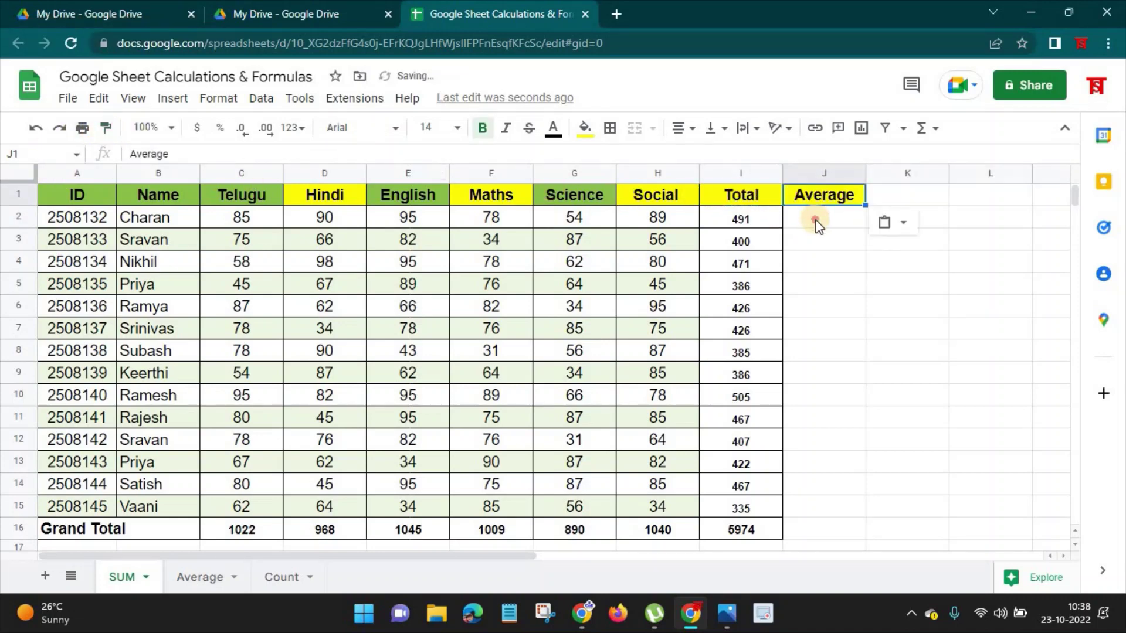
Step: Enter =AVERAGE(C2:H2) in J2, giving 81.83333333
{"action": "left_click", "coordinate": [857, 230]}
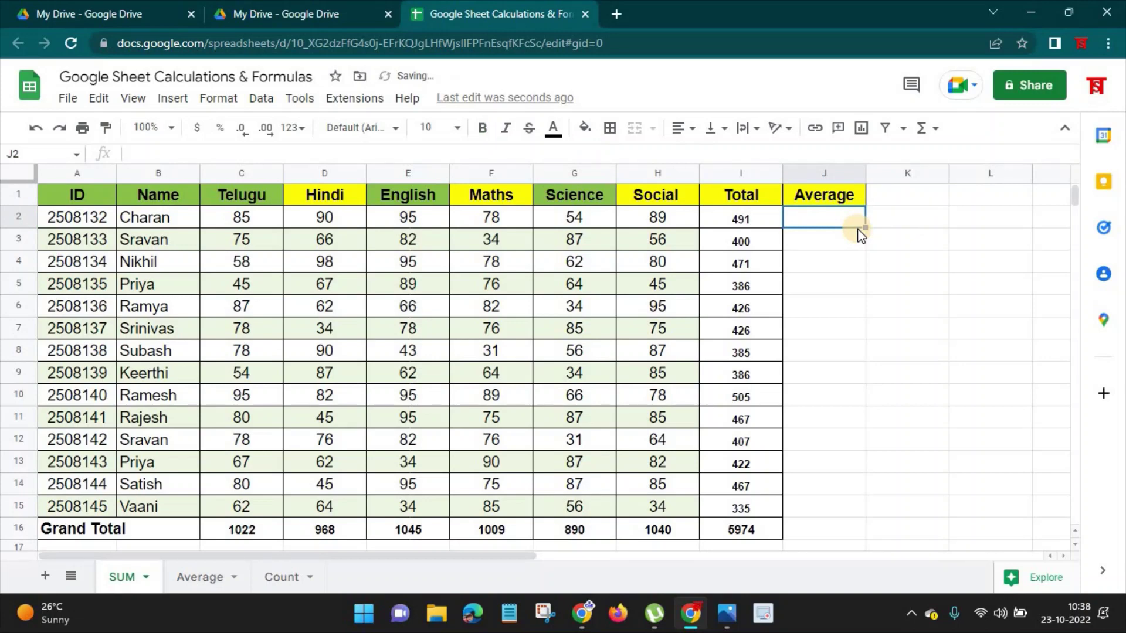
{"action": "type", "text": "=aver"}
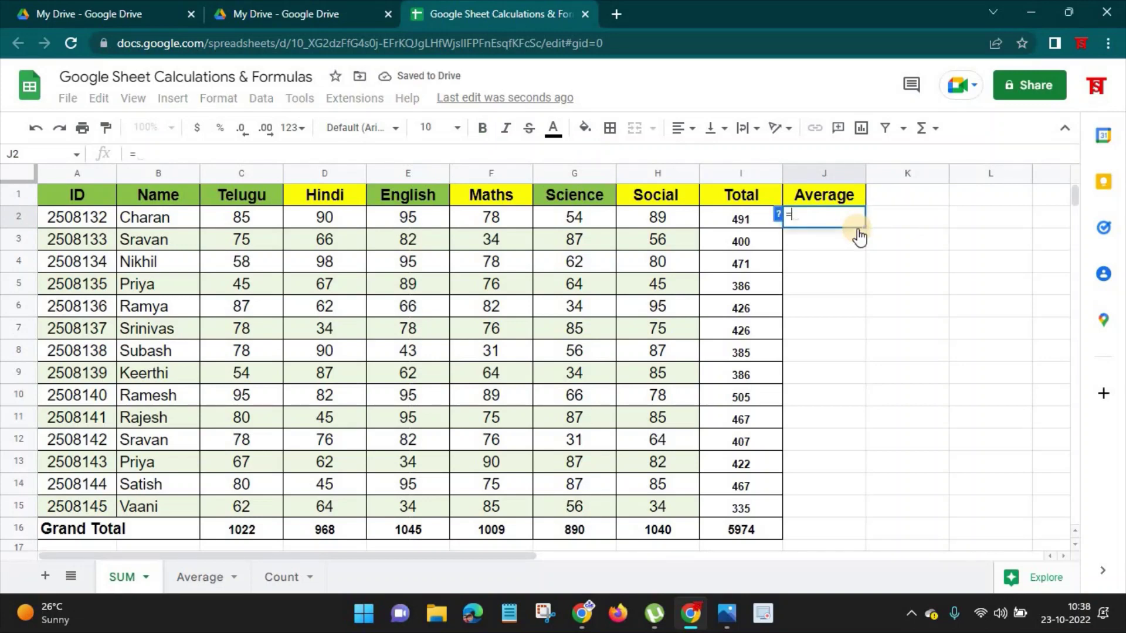
{"action": "type", "text": "age"}
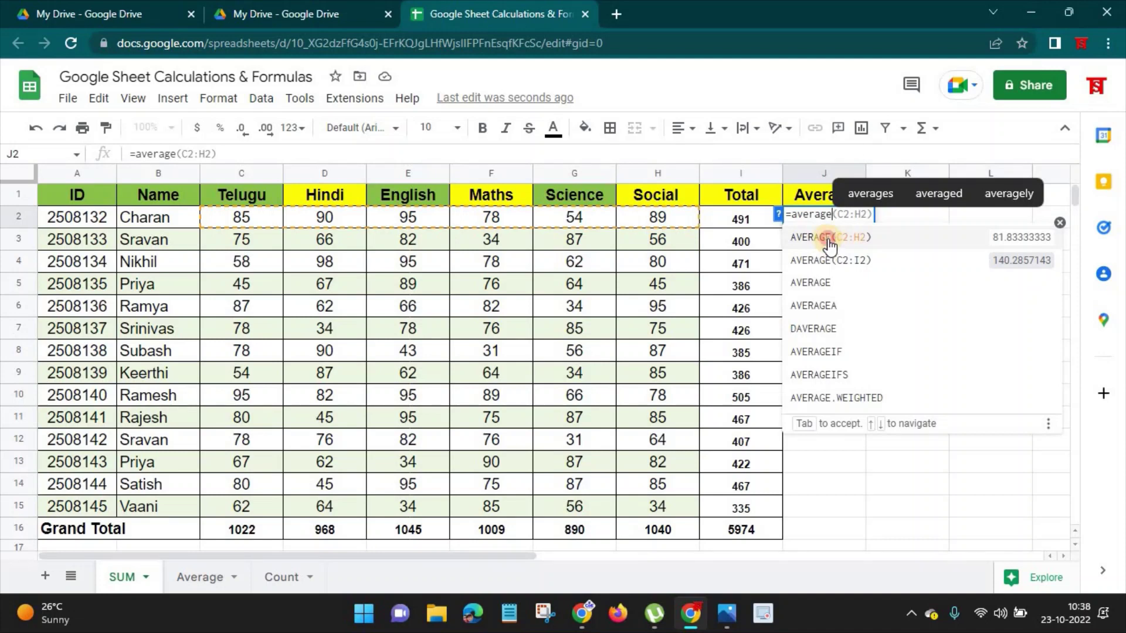
{"action": "left_click", "coordinate": [829, 237]}
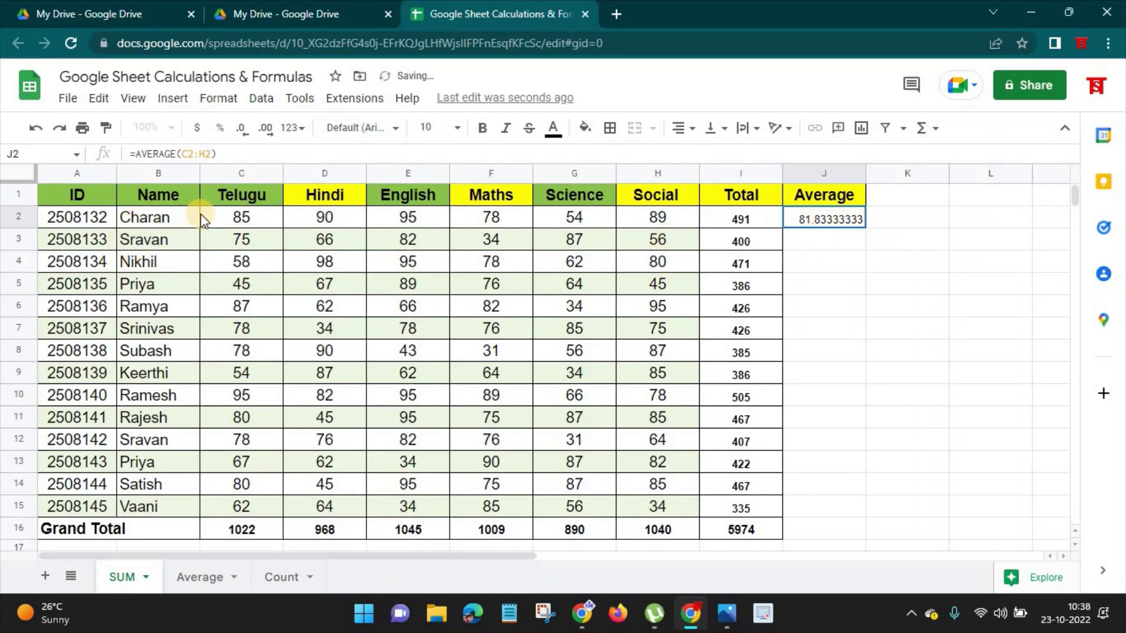
{"action": "left_click_drag", "start_coordinate": [234, 217], "coordinate": [668, 217]}
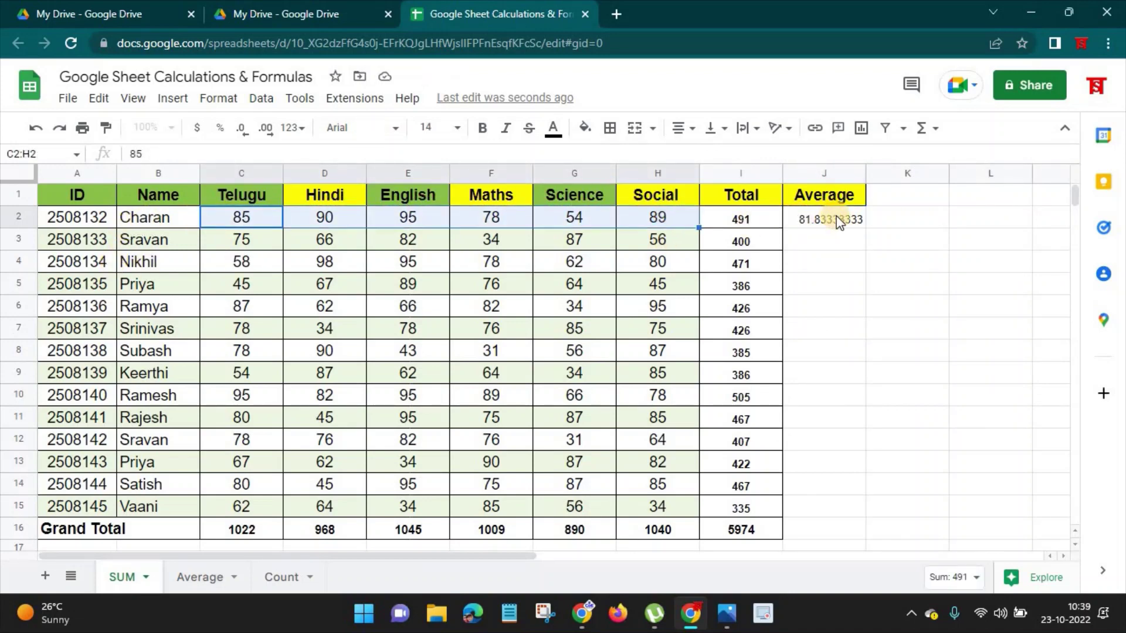
{"action": "left_click", "coordinate": [819, 221]}
Step: Format the Average column J as Number with two decimals
{"action": "left_click", "coordinate": [827, 173]}
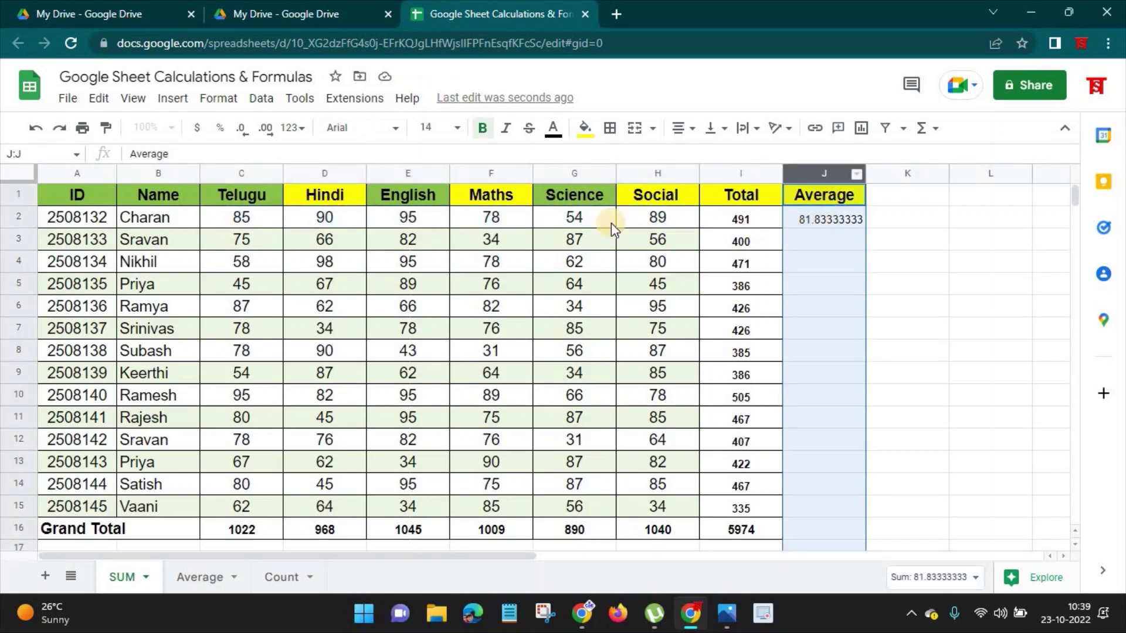
{"action": "left_click", "coordinate": [828, 221]}
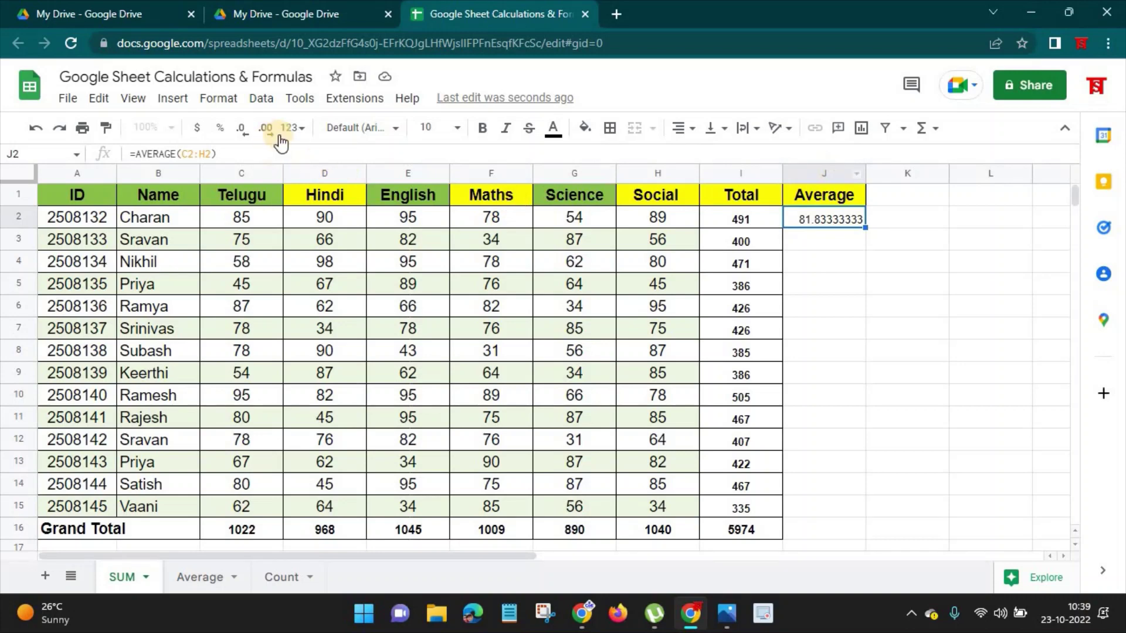
{"action": "left_click", "coordinate": [845, 174]}
{"action": "left_click", "coordinate": [304, 133]}
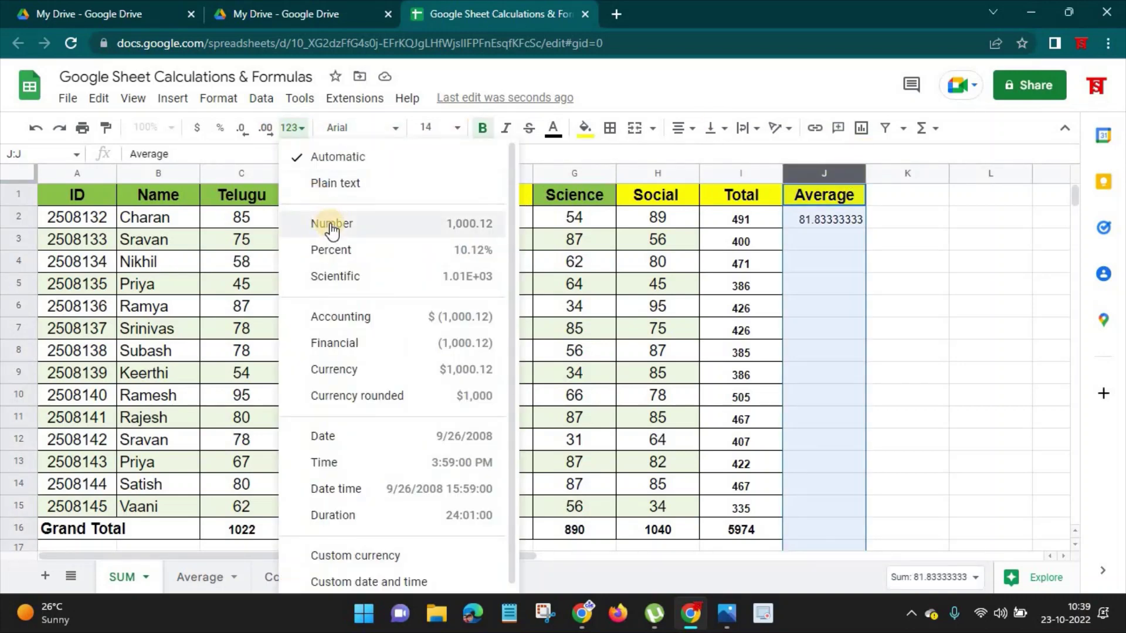
{"action": "left_click", "coordinate": [332, 228]}
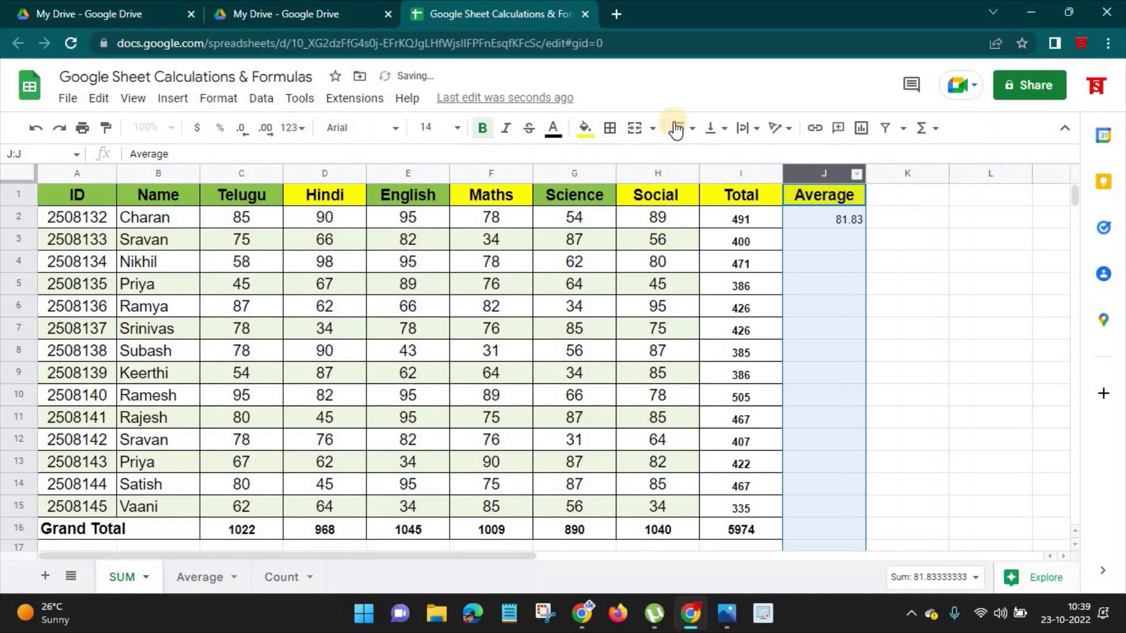
Step: Fill J2's average down to J15 and make the averages bold (81.83 to 55.83)
{"action": "left_click", "coordinate": [835, 221]}
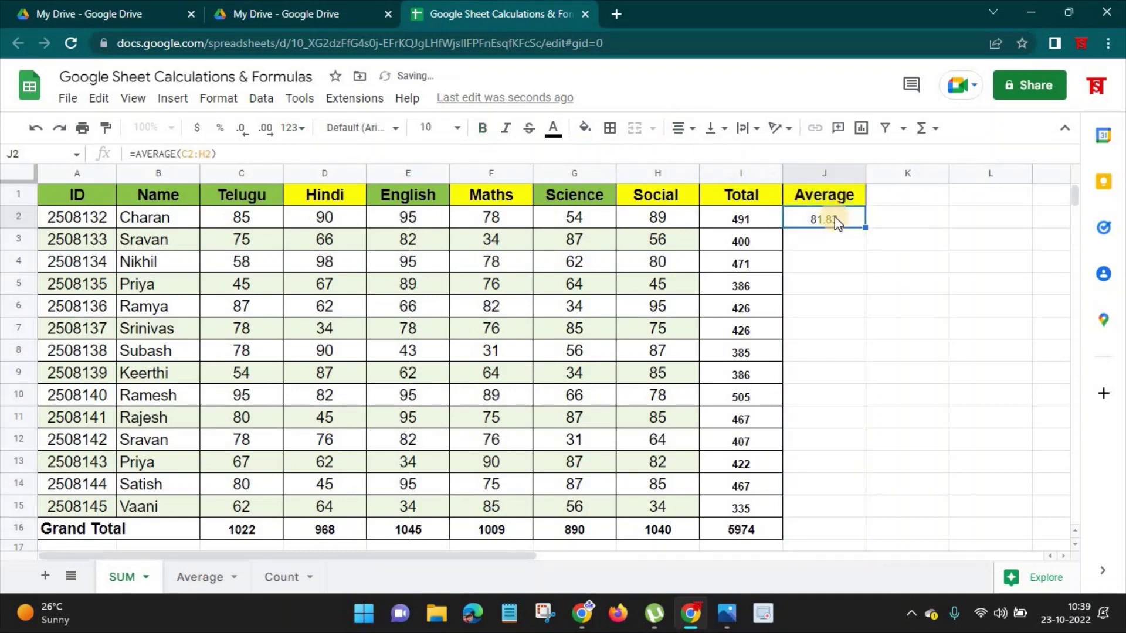
{"action": "left_click_drag", "start_coordinate": [865, 226], "coordinate": [880, 515]}
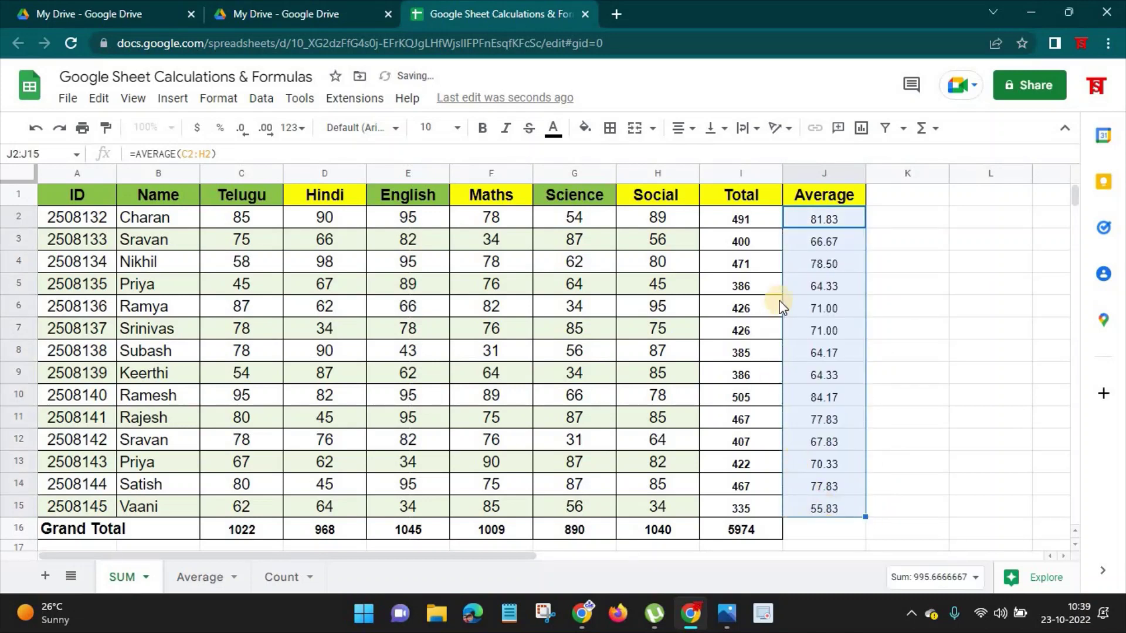
{"action": "left_click", "coordinate": [482, 128]}
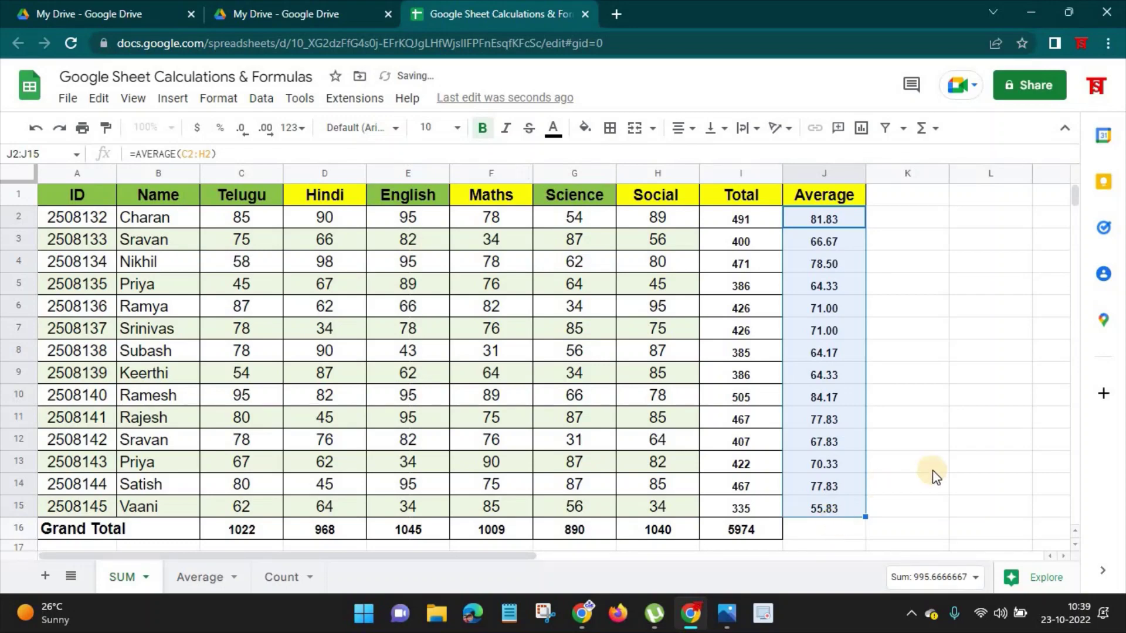
{"action": "scroll", "coordinate": [933, 472], "scroll_direction": "down", "scroll_amount": 2}
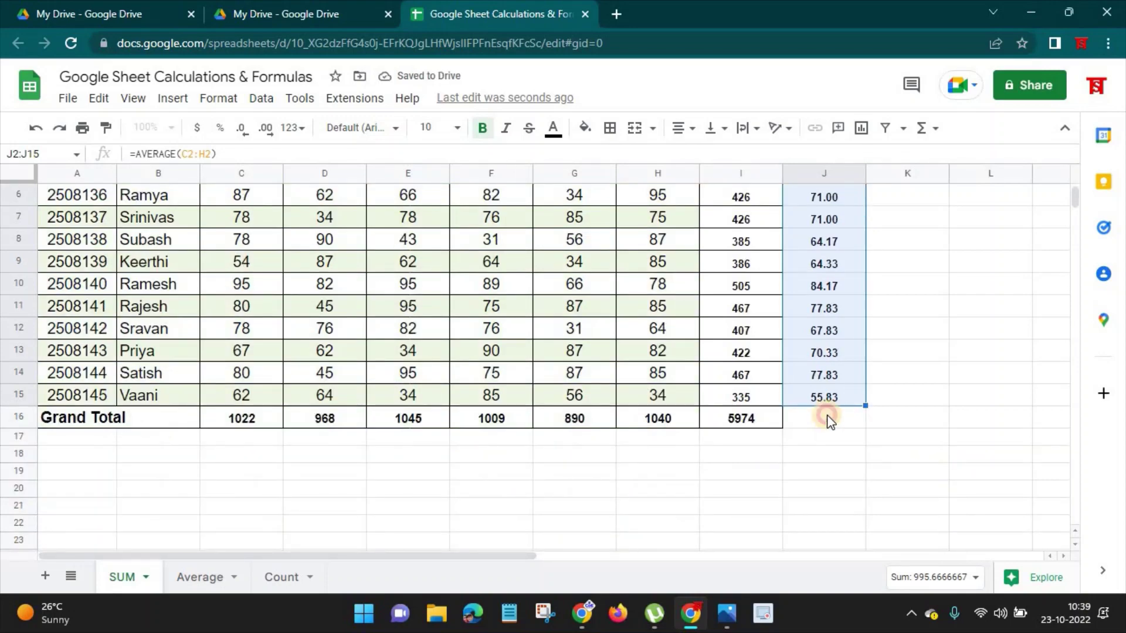
{"action": "left_click", "coordinate": [826, 418]}
{"action": "scroll", "coordinate": [921, 425], "scroll_direction": "up", "scroll_amount": 2}
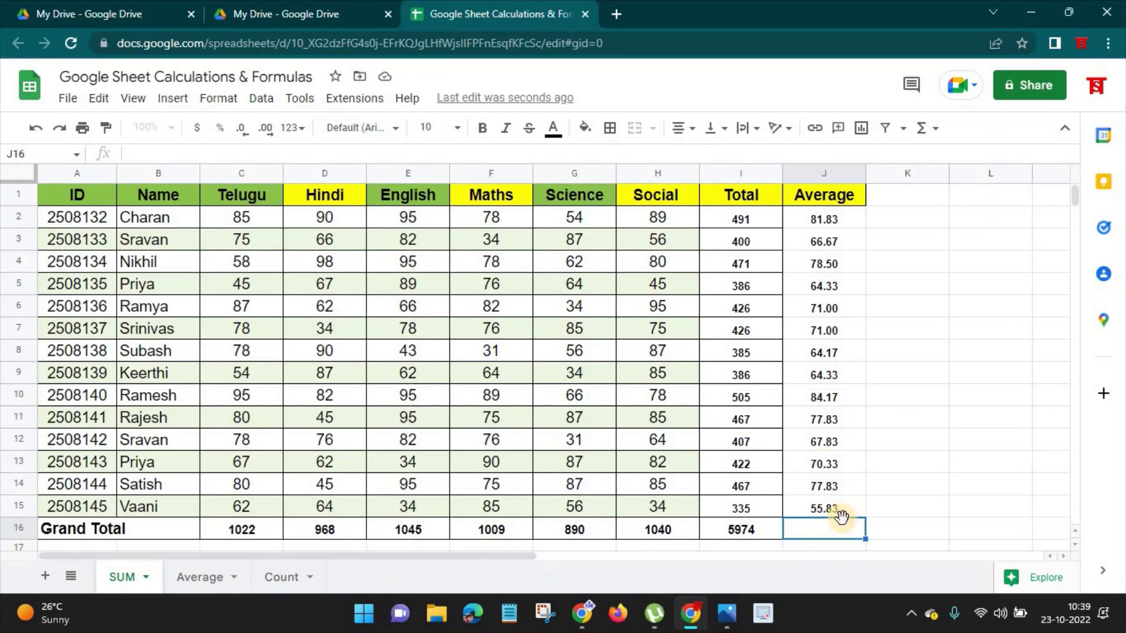
Step: Put =AVERAGE(J2:J15), showing 71.12, in J16 in bold at size 14
{"action": "type", "text": "="}
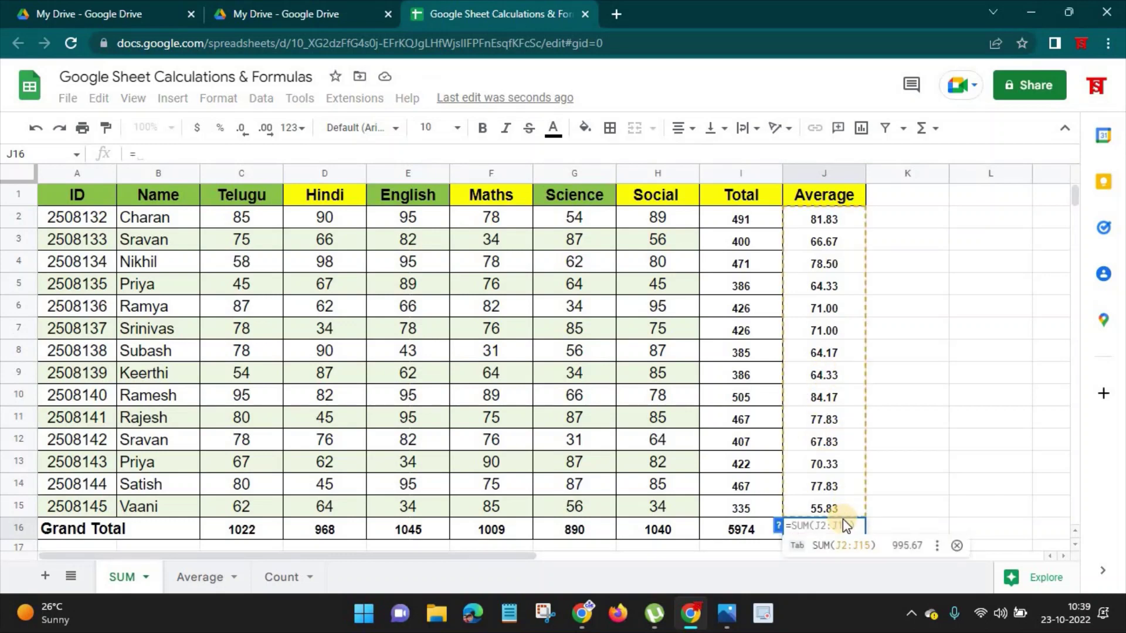
{"action": "type", "text": "aver"}
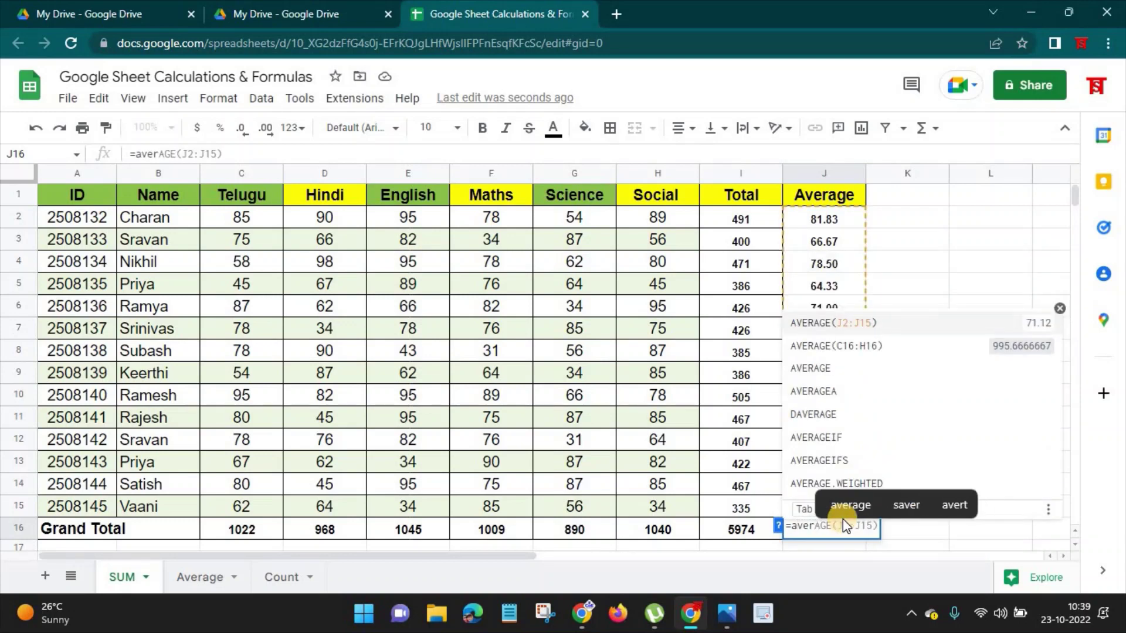
{"action": "key", "text": "Tab"}
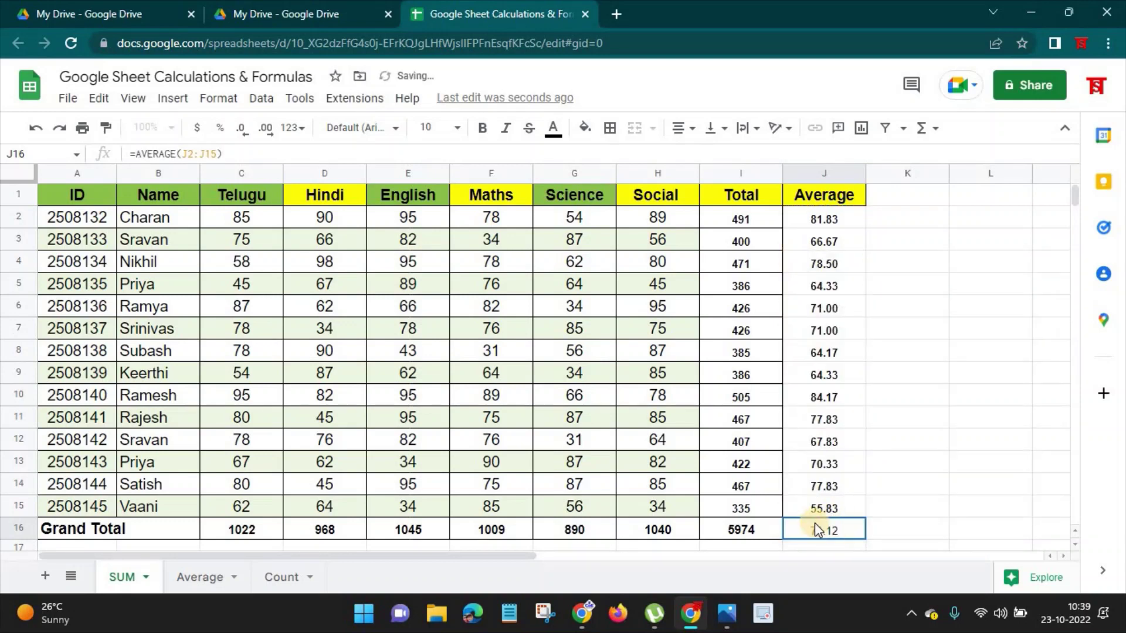
{"action": "left_click", "coordinate": [480, 128]}
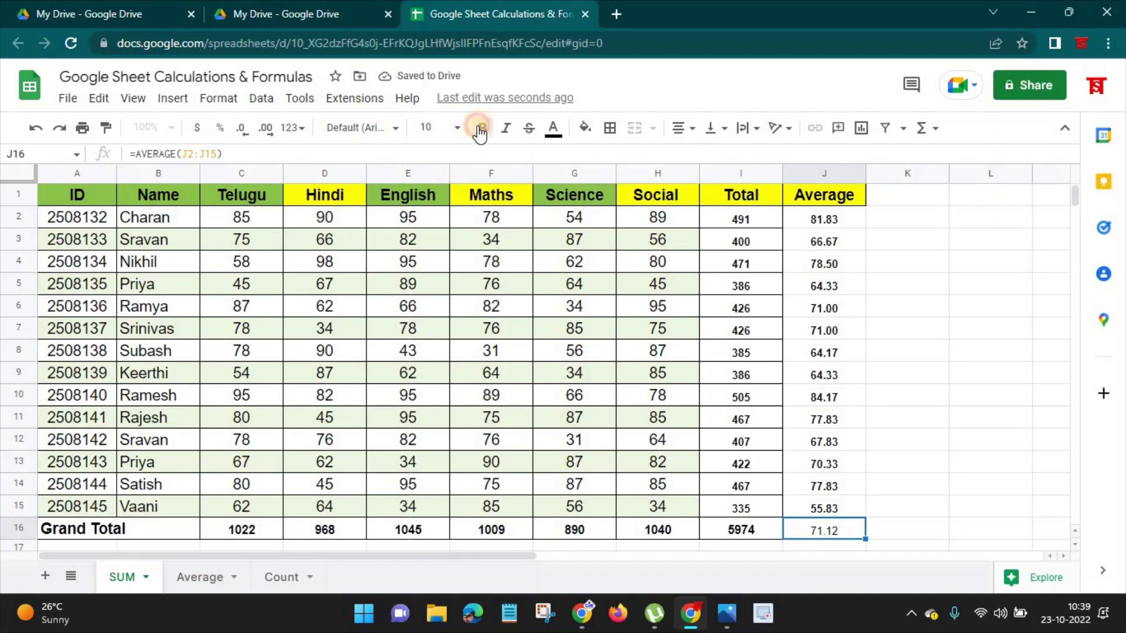
{"action": "left_click", "coordinate": [456, 127]}
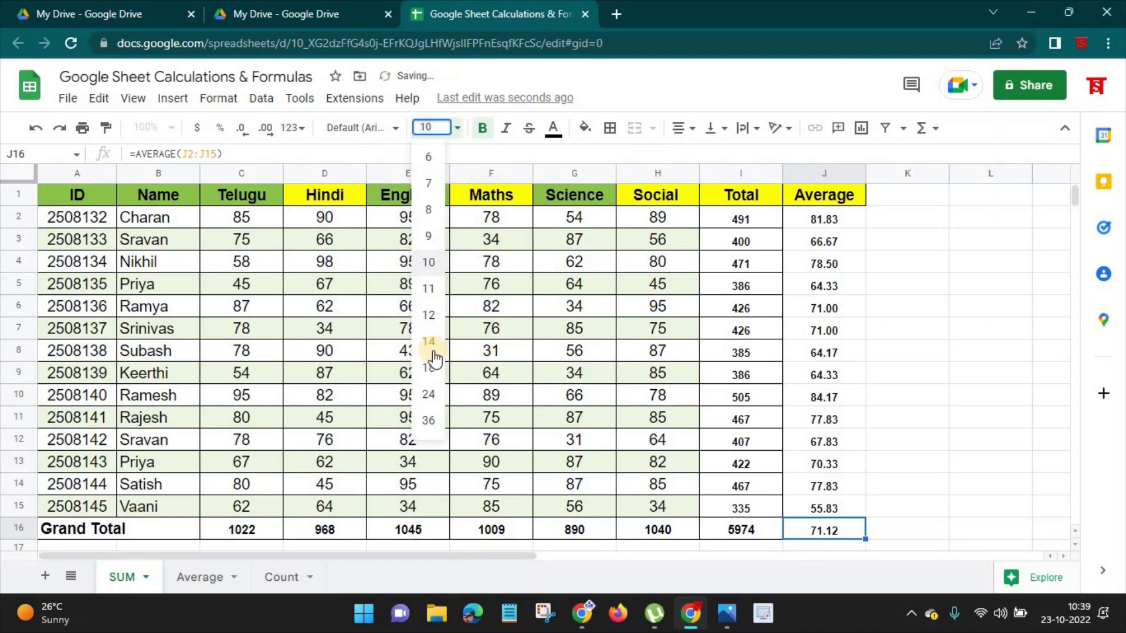
{"action": "left_click", "coordinate": [431, 346]}
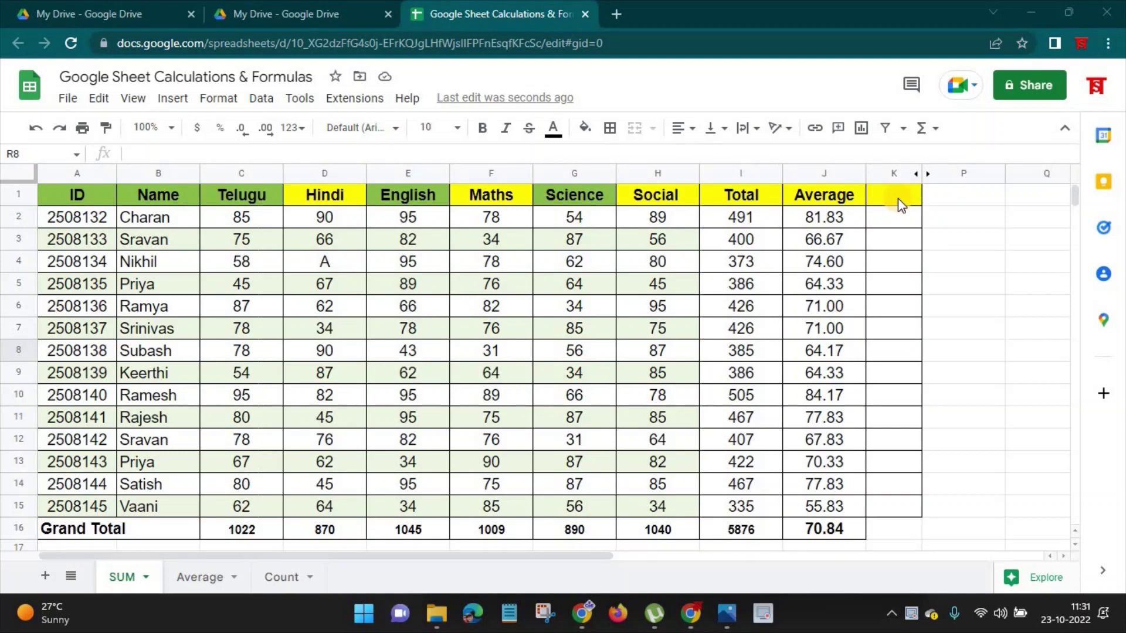
Step: Add a Counta heading in K1 and widen column K to fit it
{"action": "left_click", "coordinate": [894, 199]}
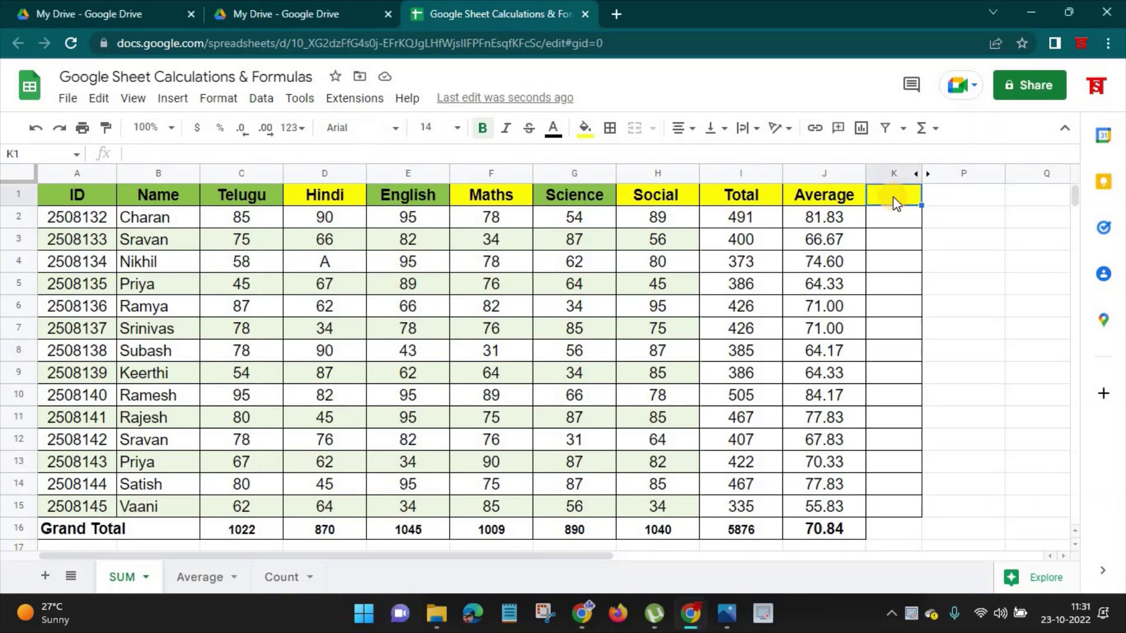
{"action": "type", "text": "Co"}
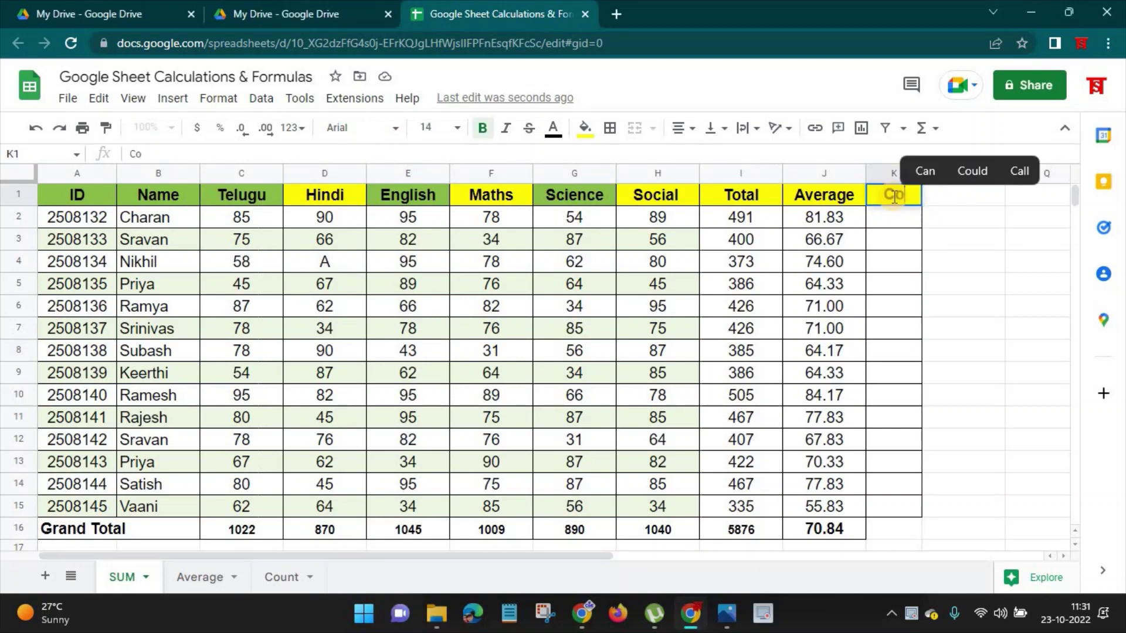
{"action": "type", "text": "unt"}
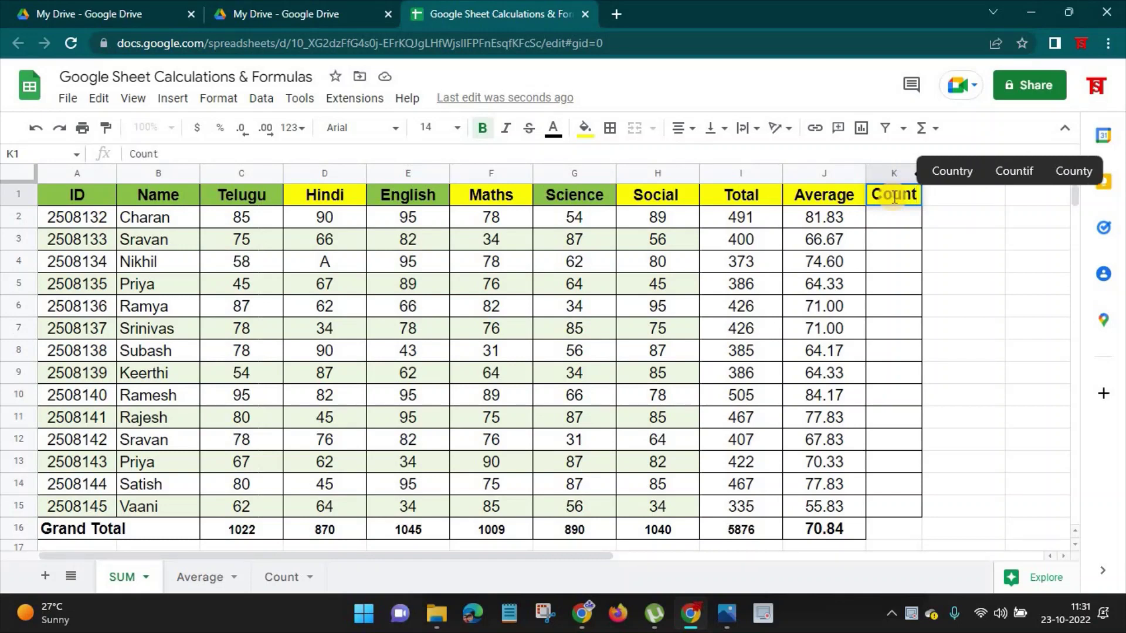
{"action": "type", "text": "a"}
{"action": "key", "text": "Return"}
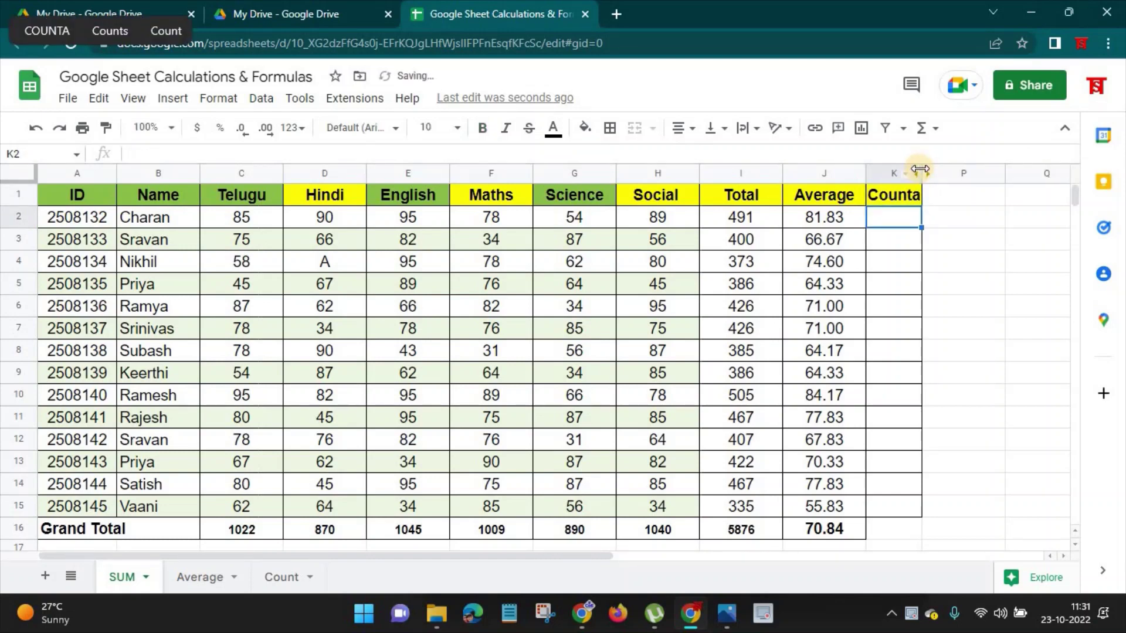
{"action": "left_click_drag", "start_coordinate": [919, 169], "coordinate": [937, 174]}
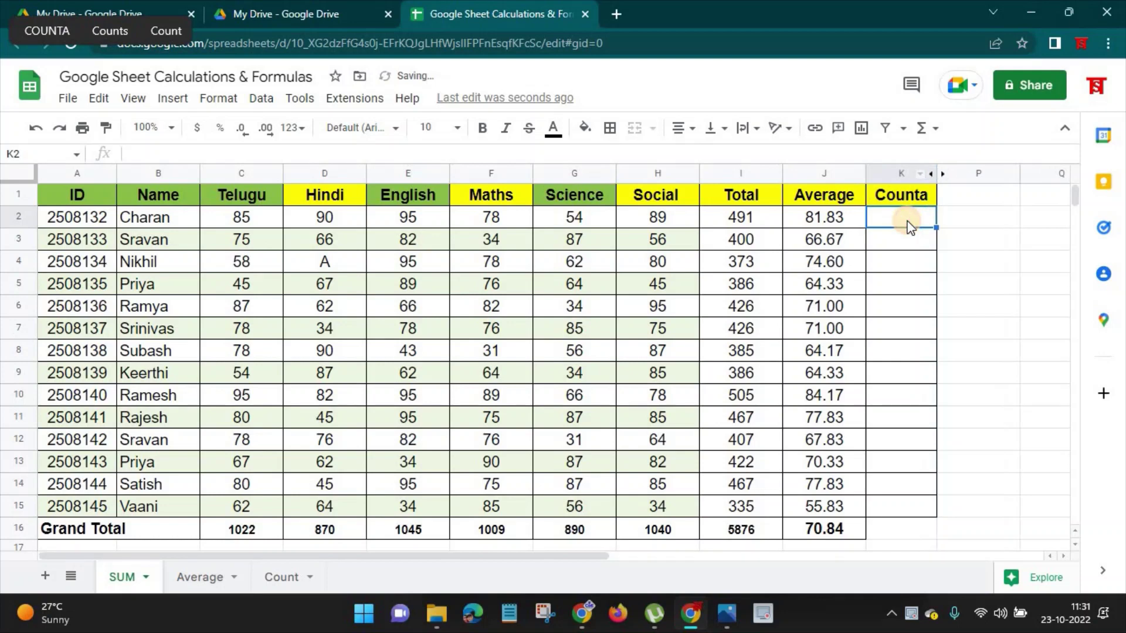
Step: Enter =COUNTA(A2:J2) in K2, giving 10, then select the first student's row
{"action": "type", "text": "=coun"}
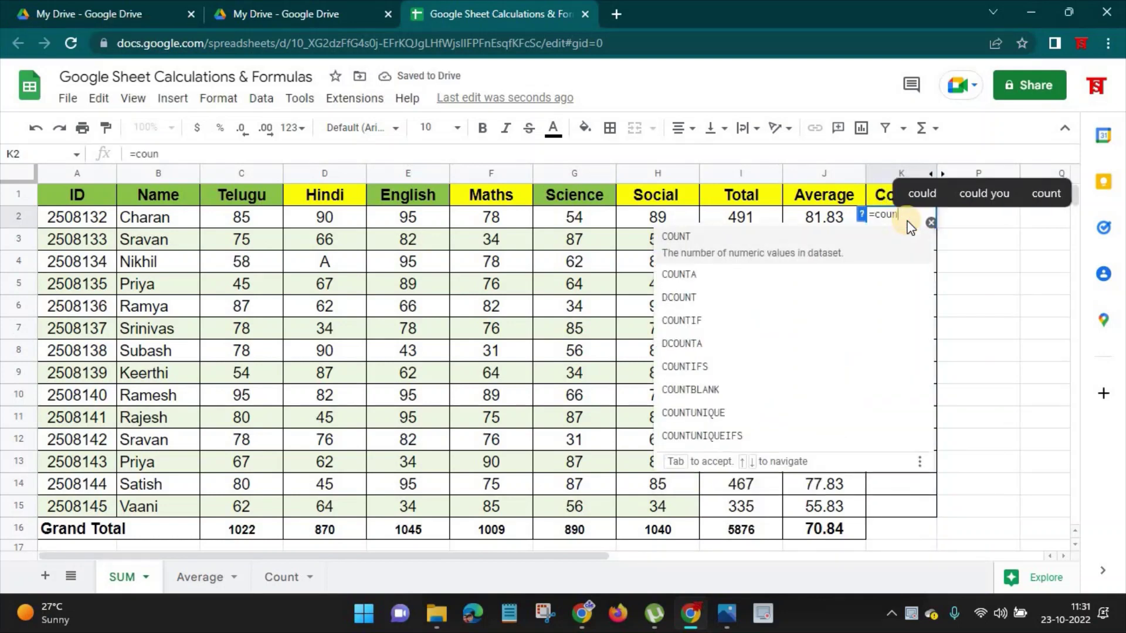
{"action": "type", "text": "ta"}
{"action": "left_click", "coordinate": [723, 243]}
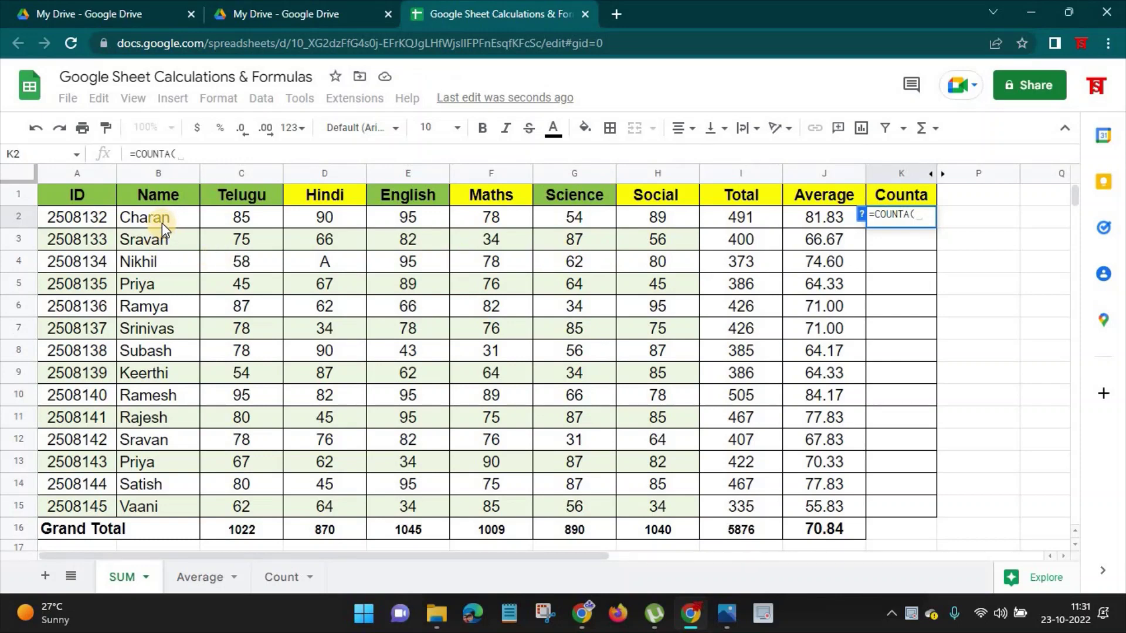
{"action": "left_click", "coordinate": [238, 219]}
{"action": "left_click_drag", "start_coordinate": [238, 221], "coordinate": [816, 222]}
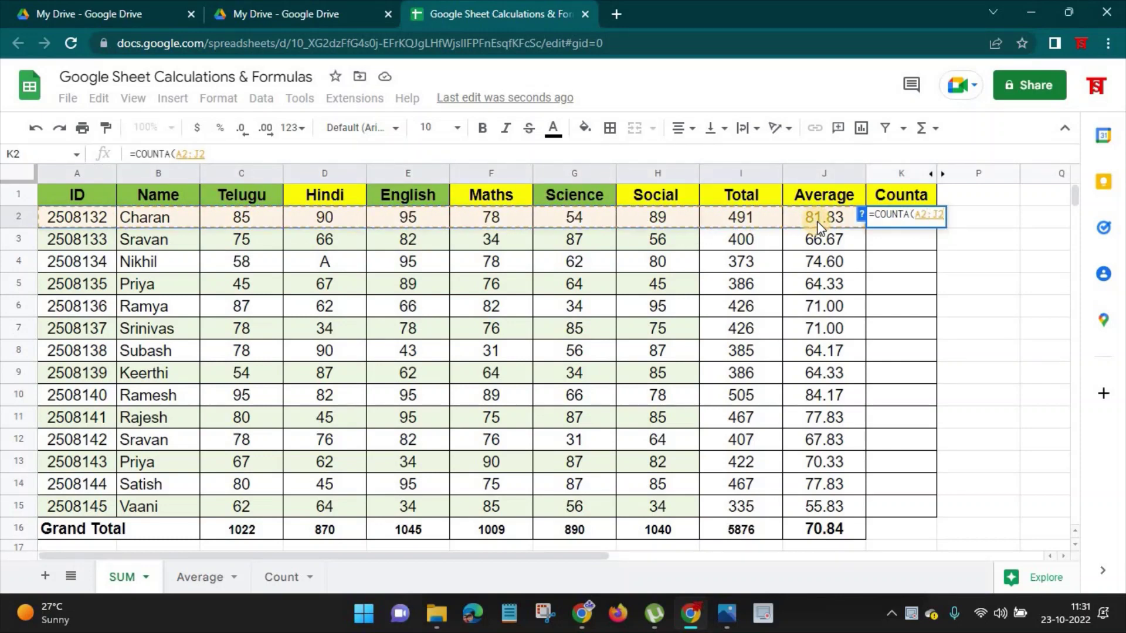
{"action": "key", "text": "Return"}
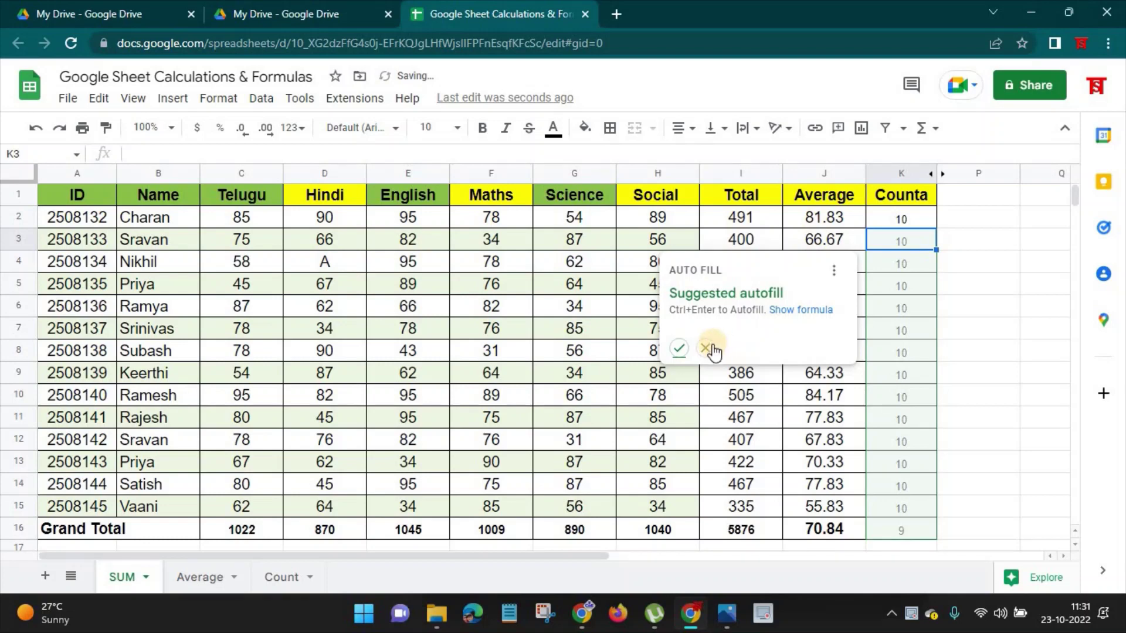
{"action": "left_click_drag", "start_coordinate": [809, 219], "coordinate": [63, 218]}
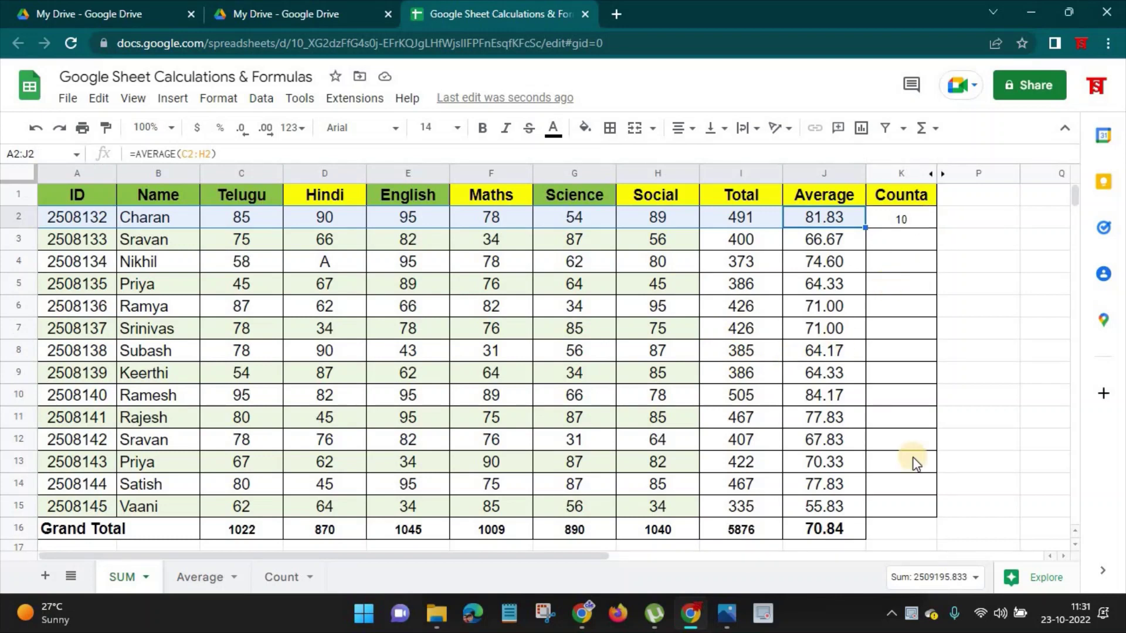
Step: Set the status-bar selection summary to Count and check K2's COUNTA formula
{"action": "left_click", "coordinate": [945, 581]}
{"action": "left_click", "coordinate": [956, 544]}
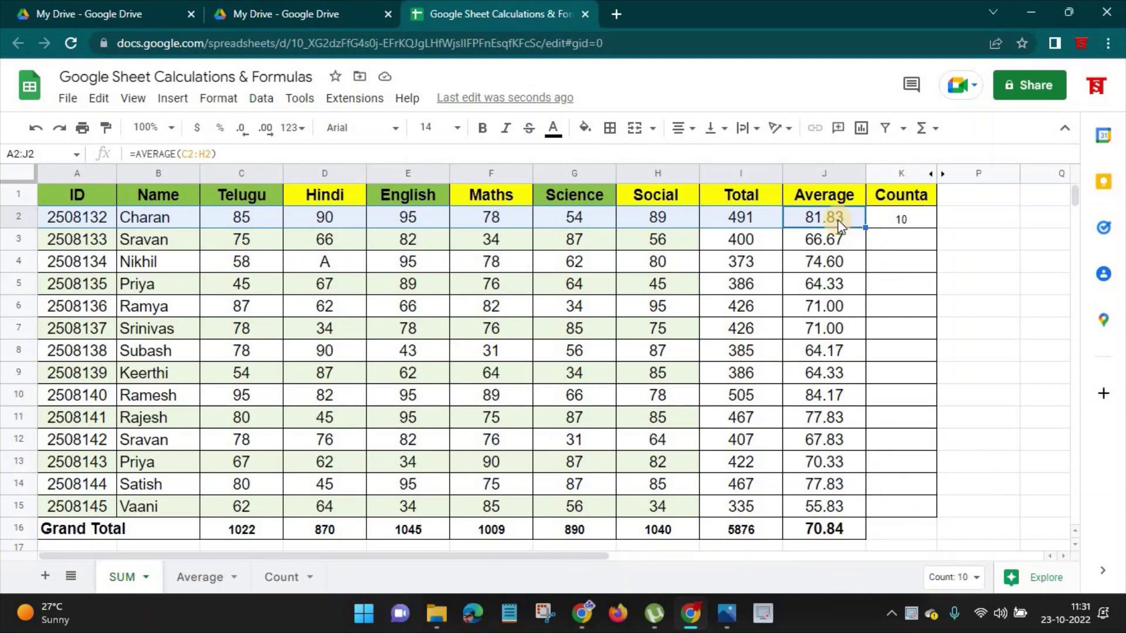
{"action": "left_click", "coordinate": [913, 216]}
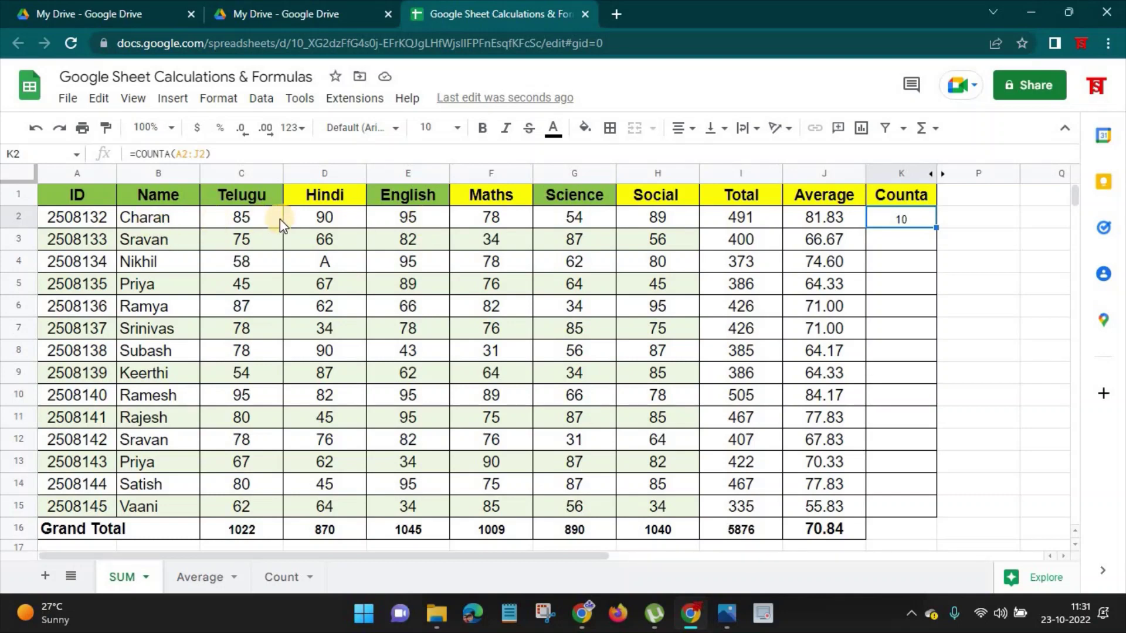
Step: Clear the 85 in C2 to see Counta drop to 9, then undo to restore 85
{"action": "left_click", "coordinate": [225, 226]}
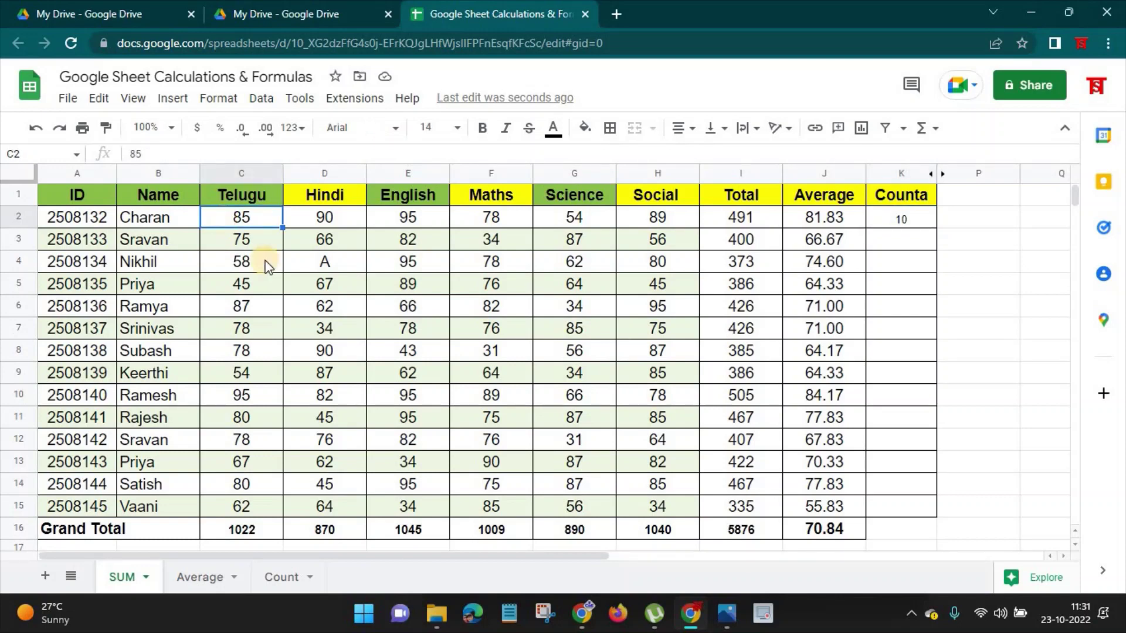
{"action": "key", "text": "Delete"}
{"action": "left_click", "coordinate": [907, 223]}
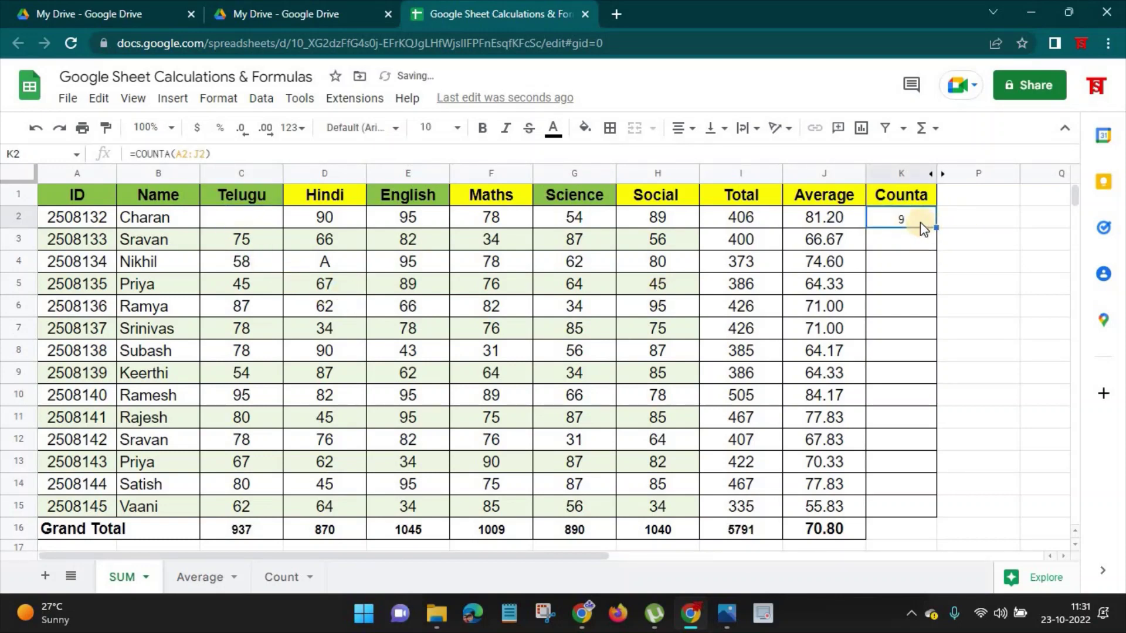
{"action": "left_click", "coordinate": [228, 217]}
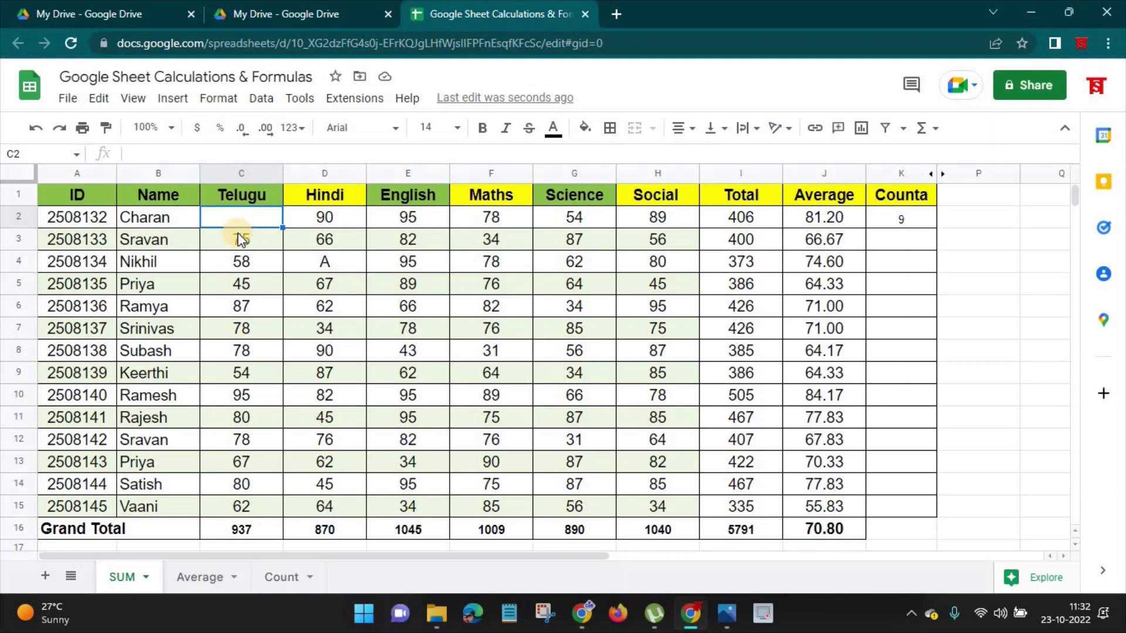
{"action": "key", "text": "ctrl+z"}
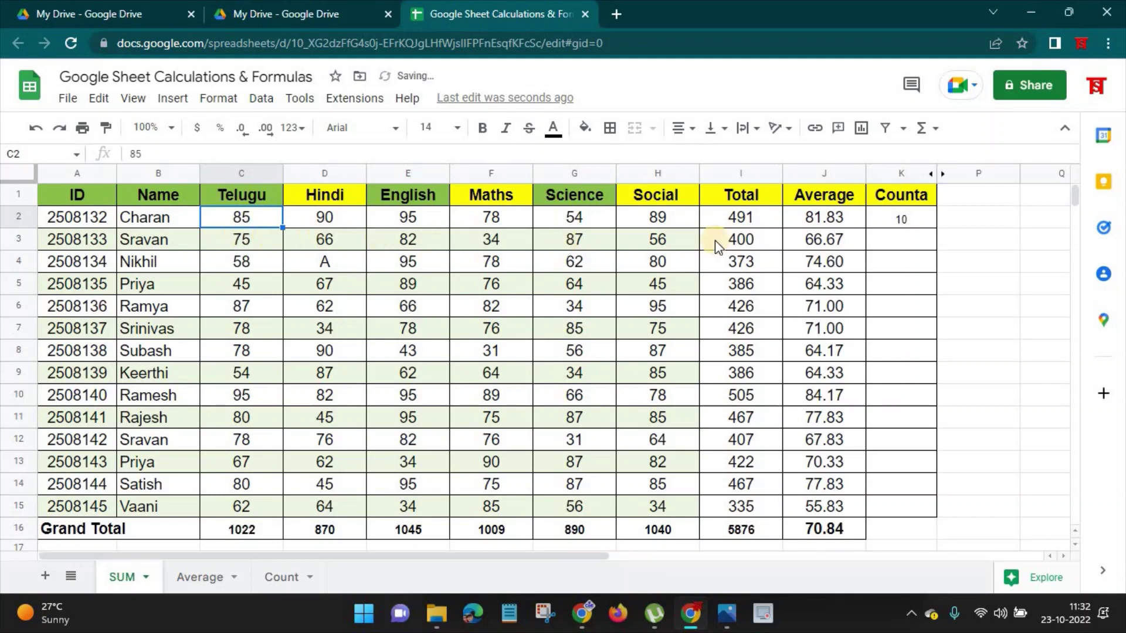
{"action": "left_click", "coordinate": [909, 220]}
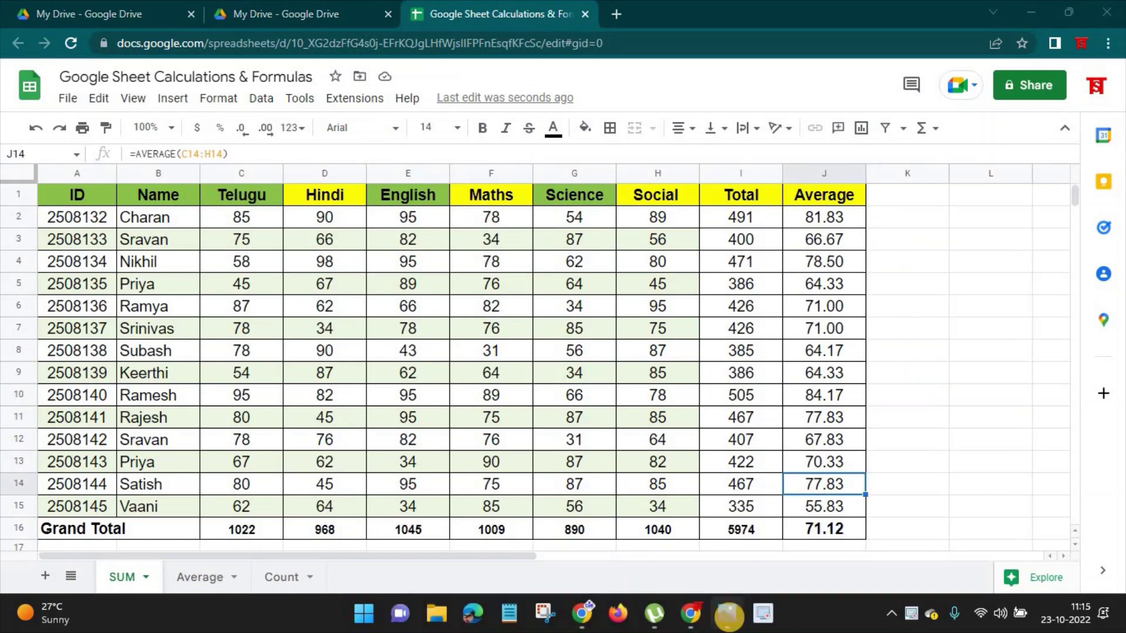
Step: Bring the Untitled drawing (3).png title card with the Sum-to-Min list forward in Photos
{"action": "left_click", "coordinate": [727, 613]}
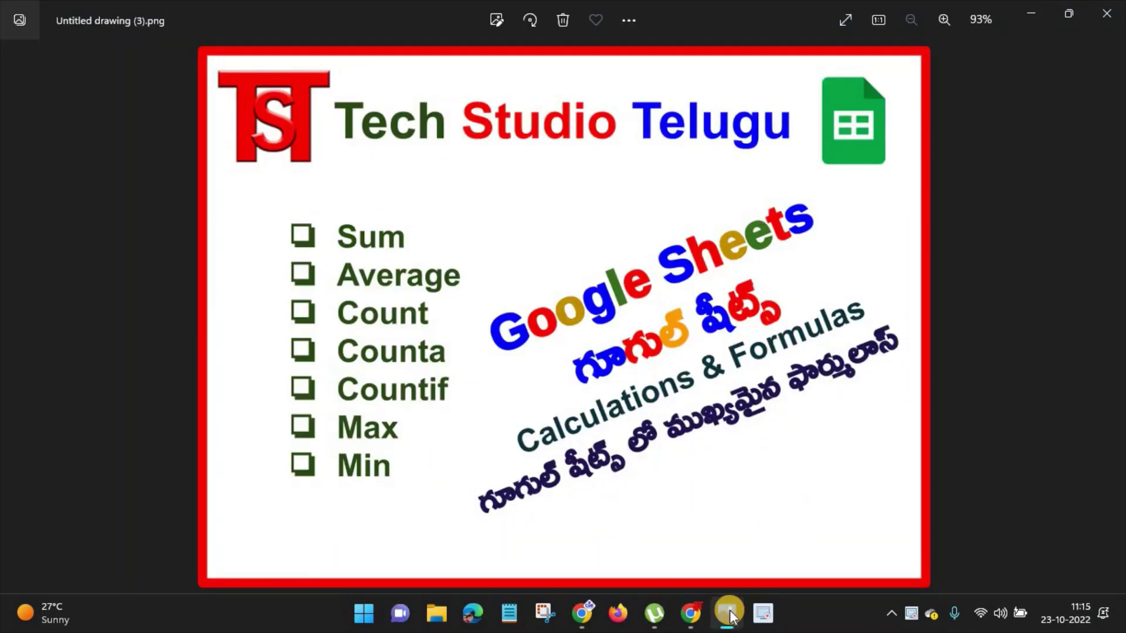
Step: Add a Count header in K1, styled like the yellow bold Average header
{"action": "left_click", "coordinate": [691, 614]}
{"action": "left_click", "coordinate": [899, 191]}
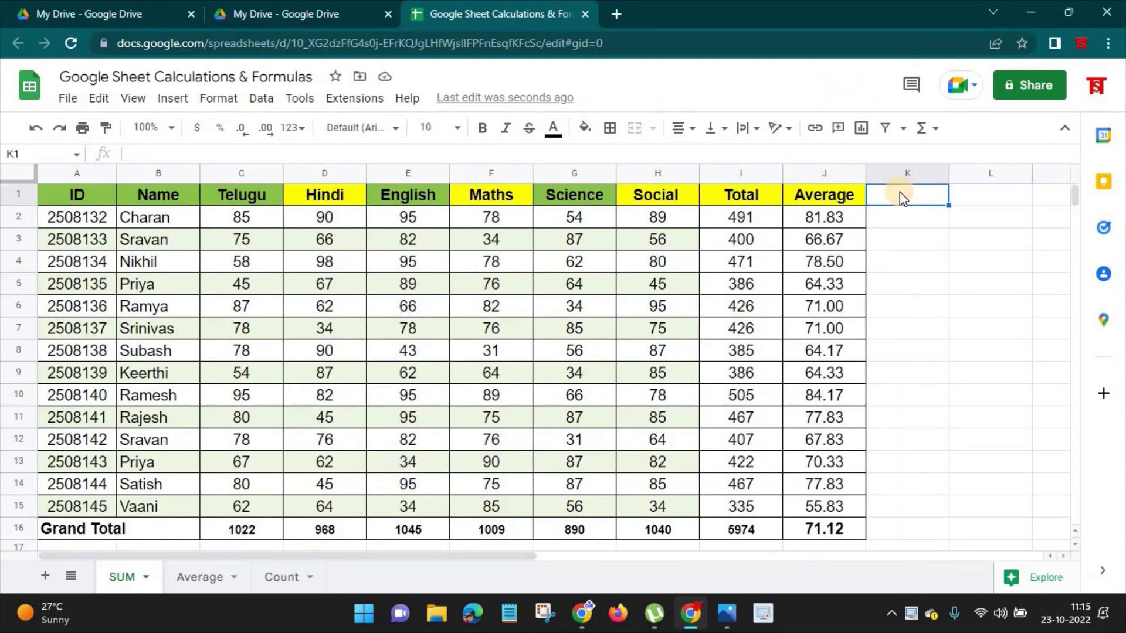
{"action": "type", "text": "Count"}
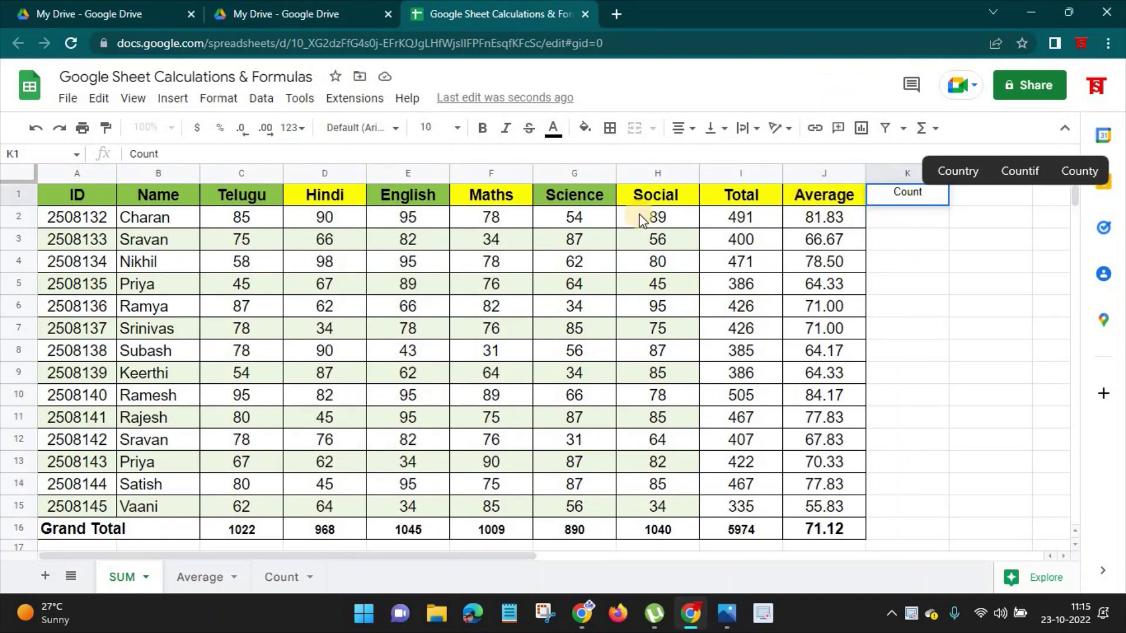
{"action": "key", "text": "Left"}
{"action": "left_click", "coordinate": [105, 127]}
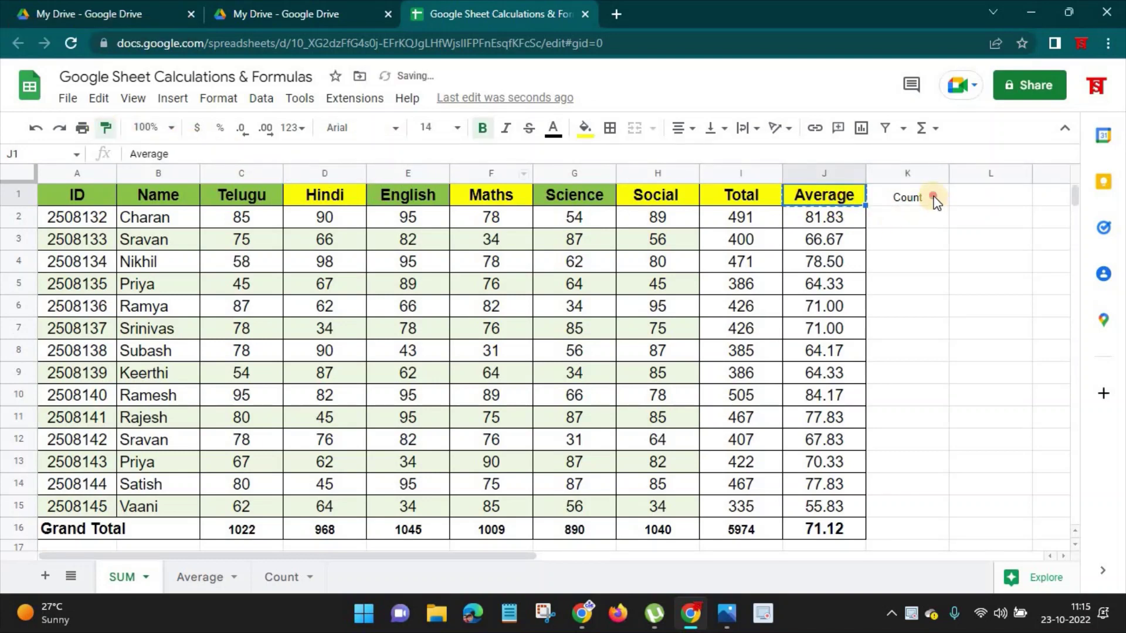
{"action": "left_click", "coordinate": [906, 197]}
Step: Enter =COUNT(C2:H2) in K2, giving 6 for the first student's marks
{"action": "left_click", "coordinate": [907, 223]}
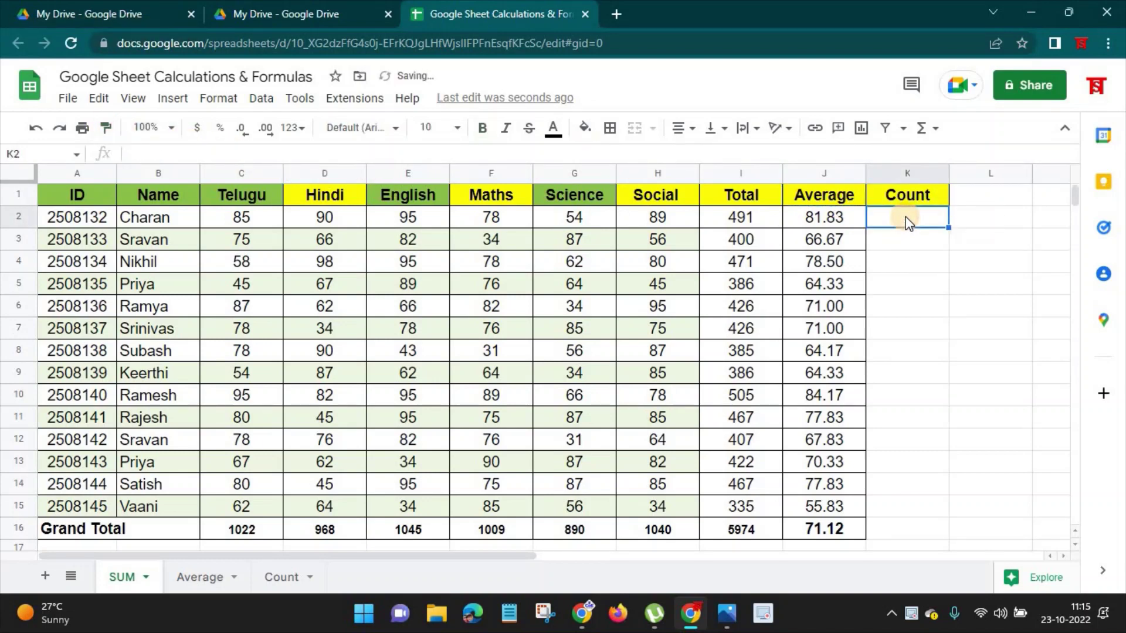
{"action": "type", "text": "=c"}
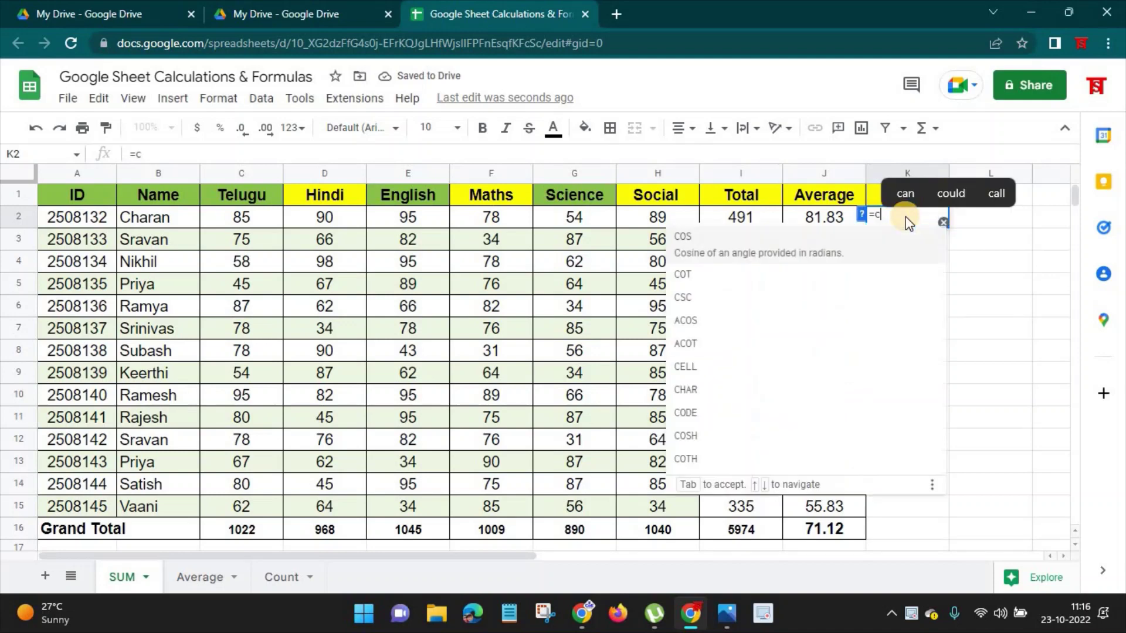
{"action": "type", "text": "ount"}
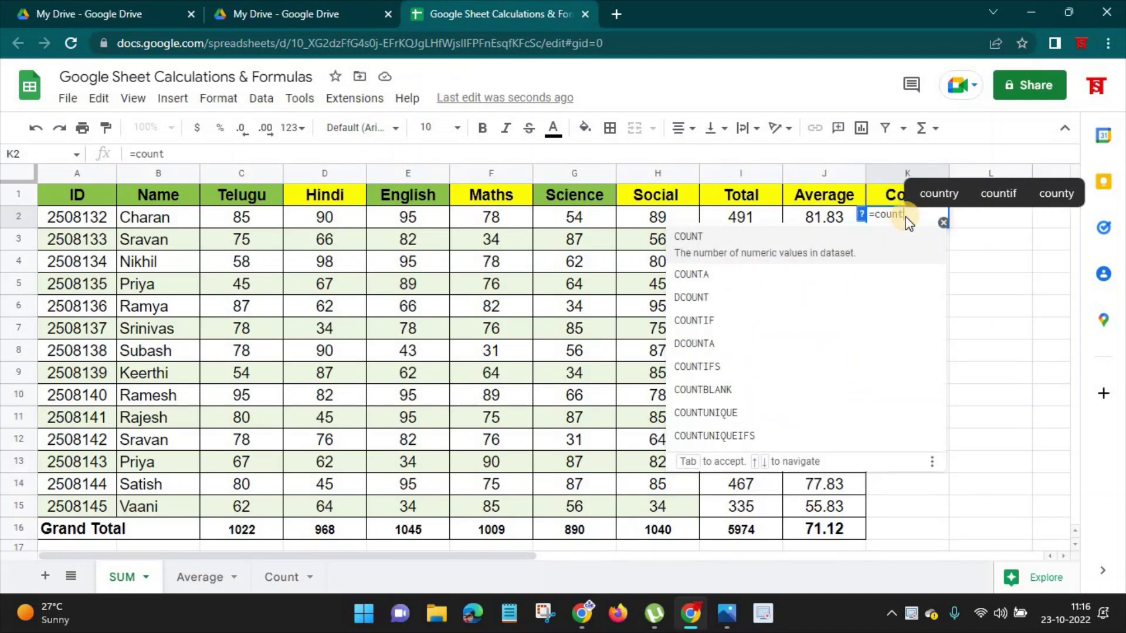
{"action": "left_click", "coordinate": [750, 253]}
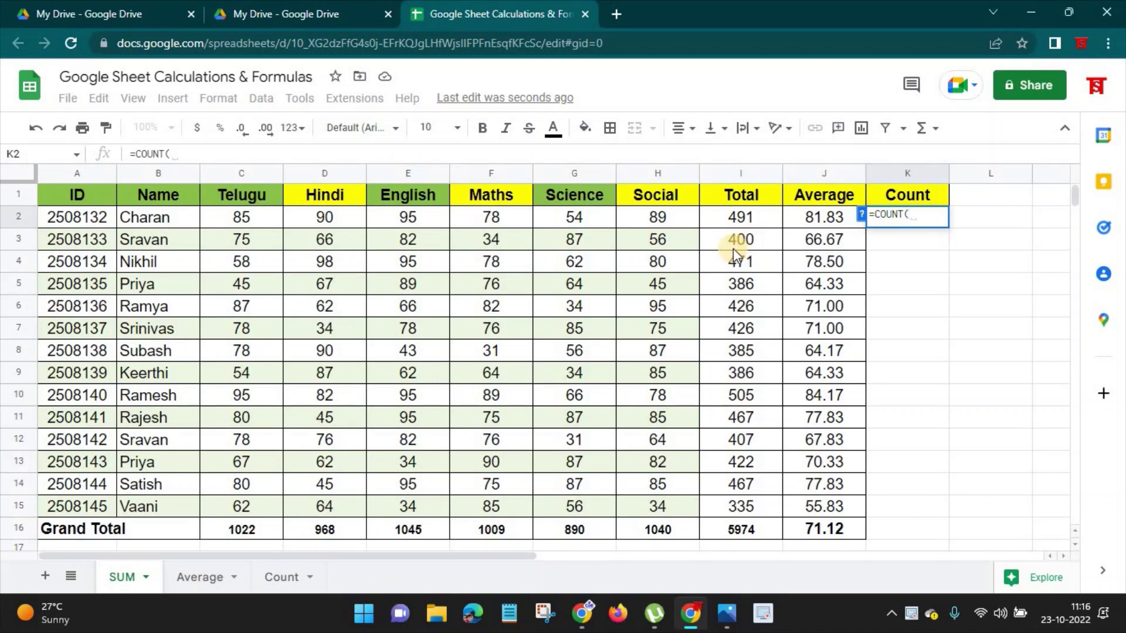
{"action": "left_click", "coordinate": [249, 221]}
{"action": "left_click_drag", "start_coordinate": [505, 222], "coordinate": [691, 225]}
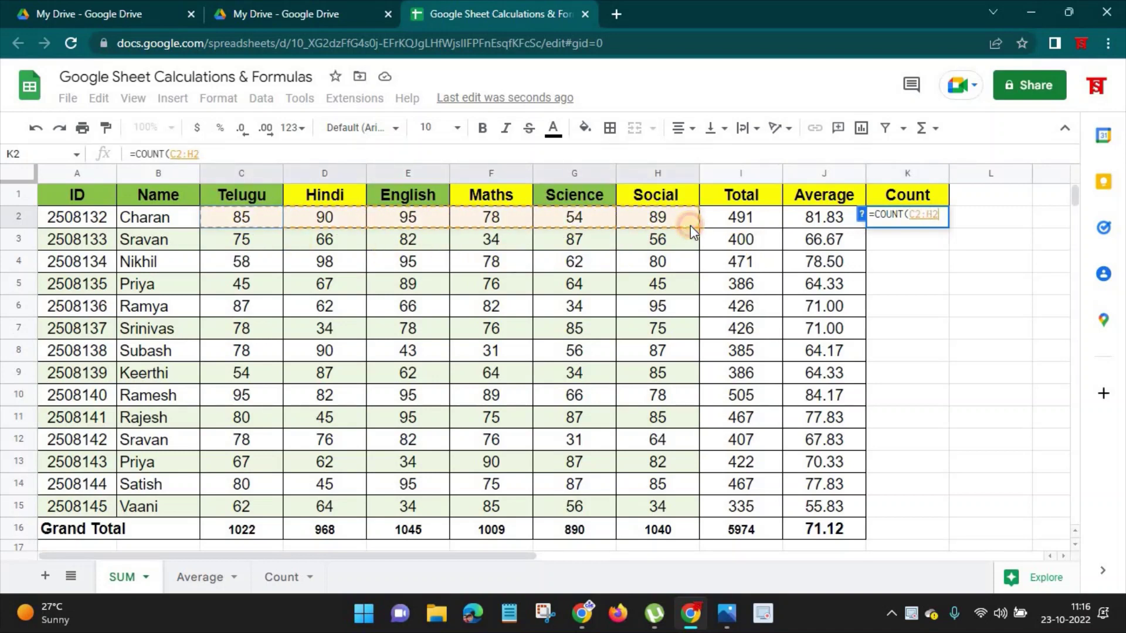
{"action": "key", "text": "Return"}
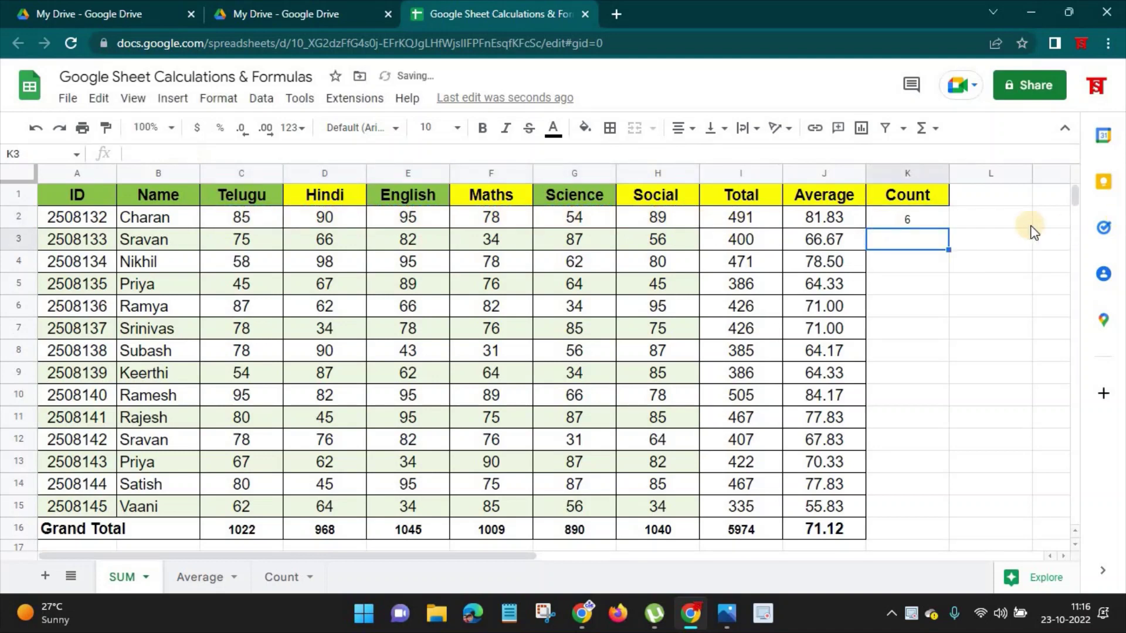
{"action": "left_click", "coordinate": [912, 222]}
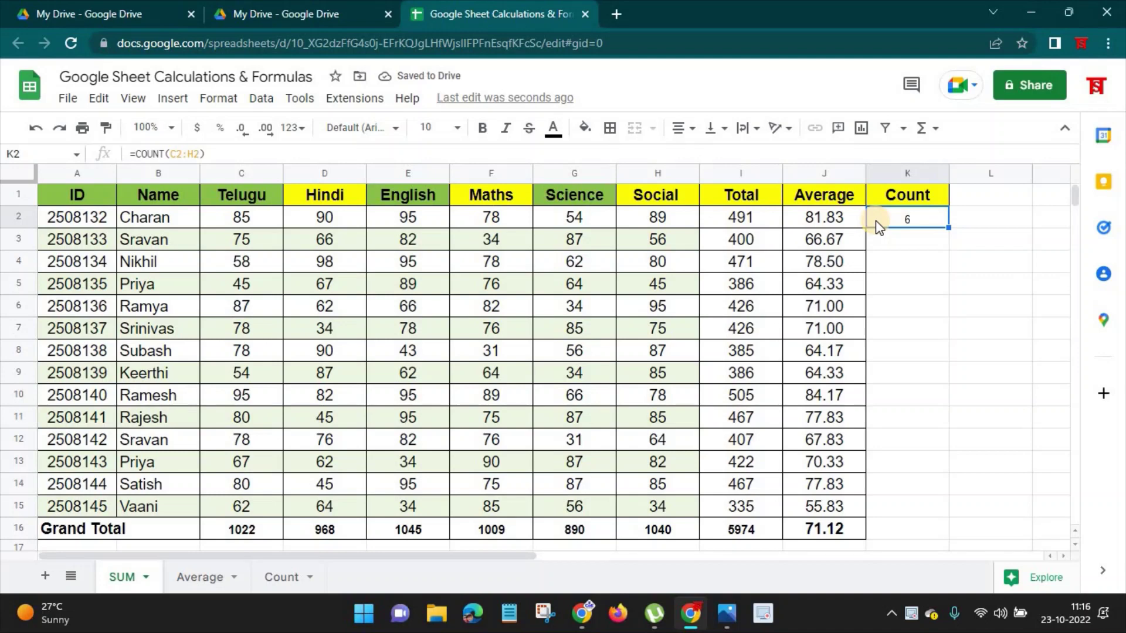
{"action": "left_click", "coordinate": [973, 219]}
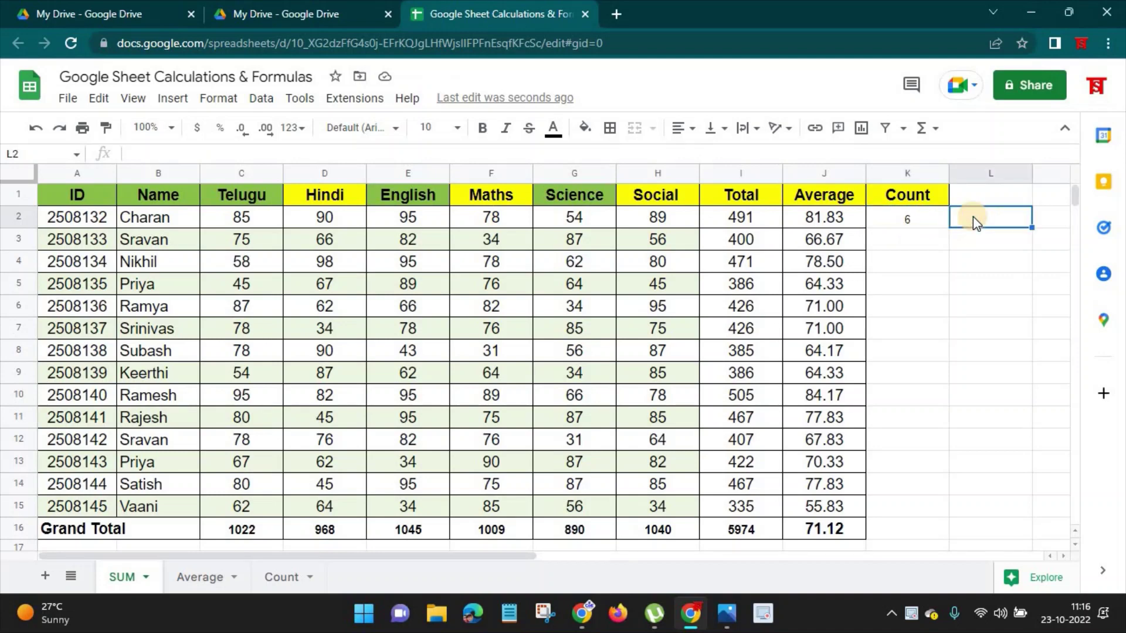
{"action": "type", "text": "=co"}
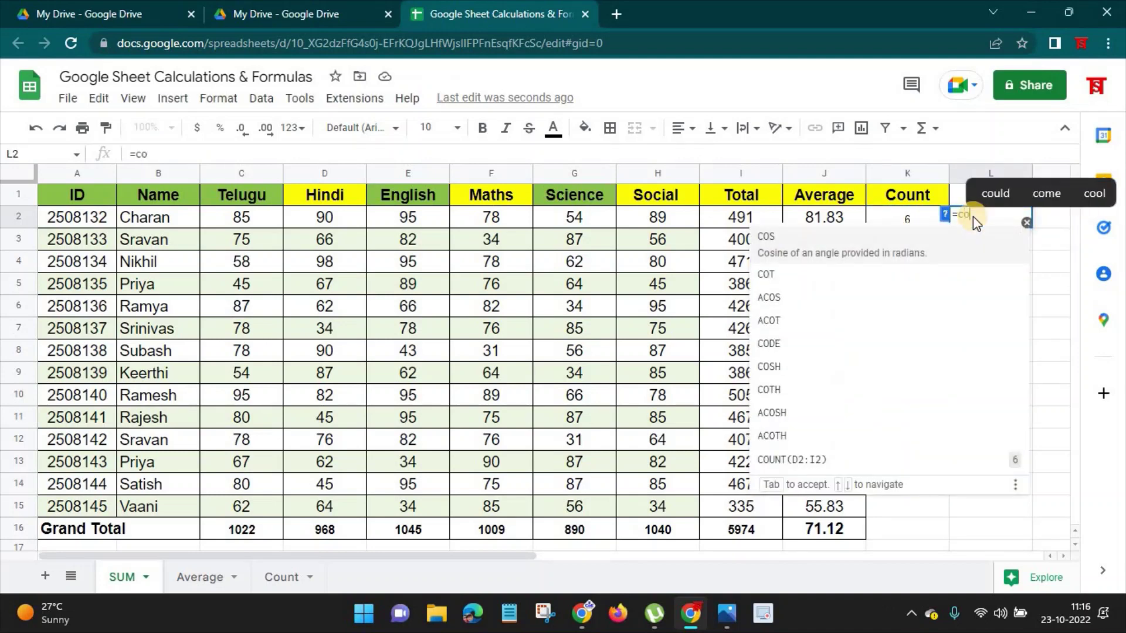
{"action": "type", "text": "un"}
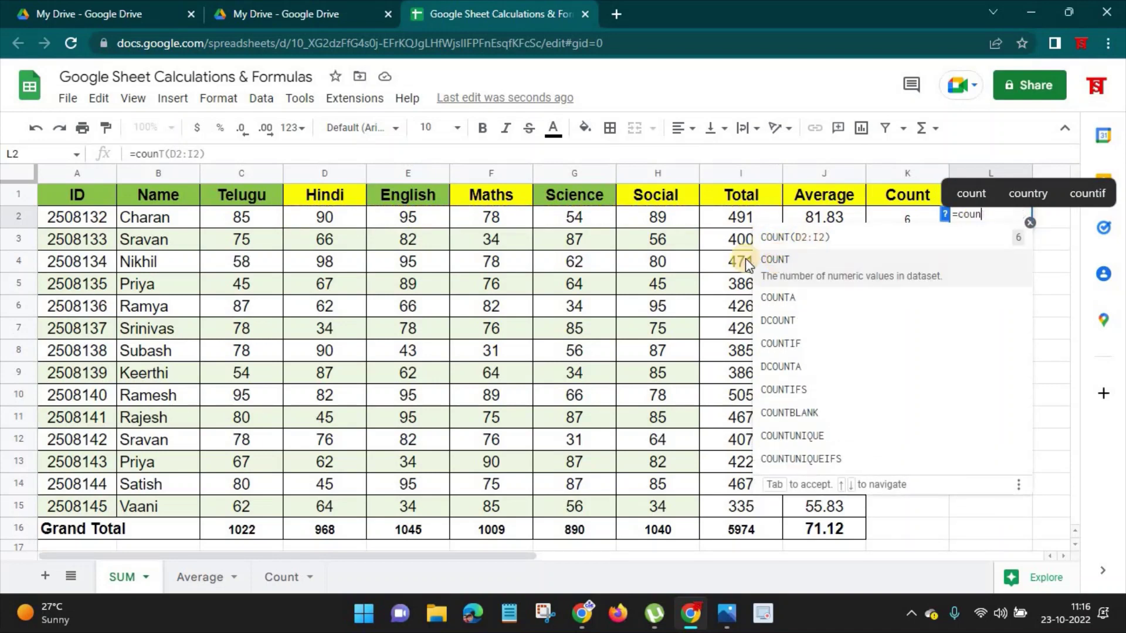
{"action": "left_click", "coordinate": [748, 264]}
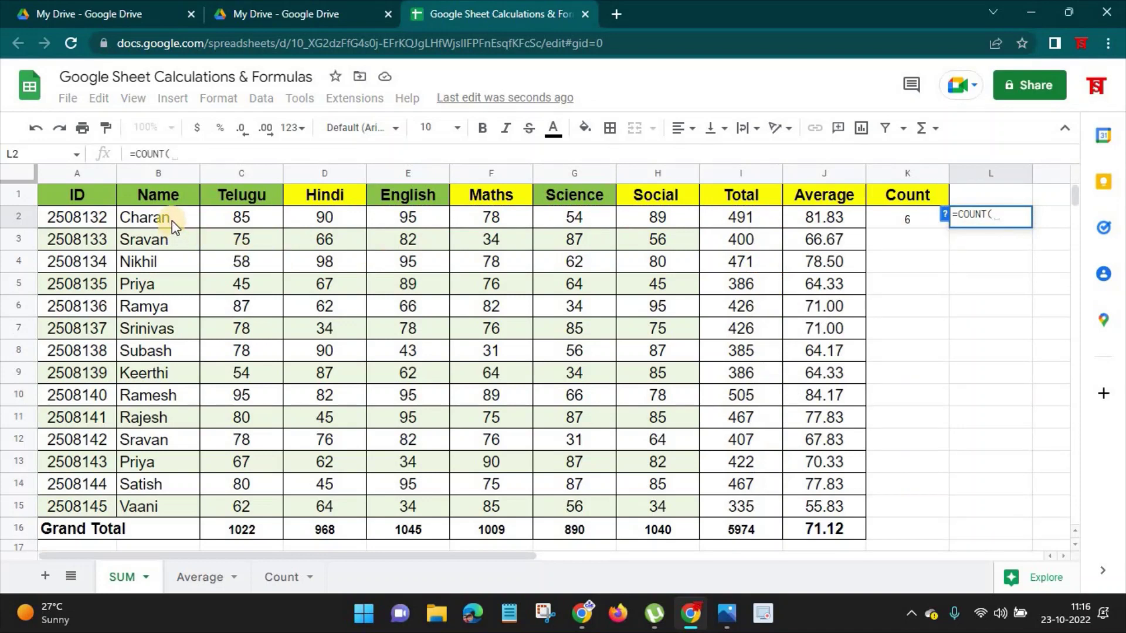
{"action": "left_click_drag", "start_coordinate": [172, 221], "coordinate": [164, 505]}
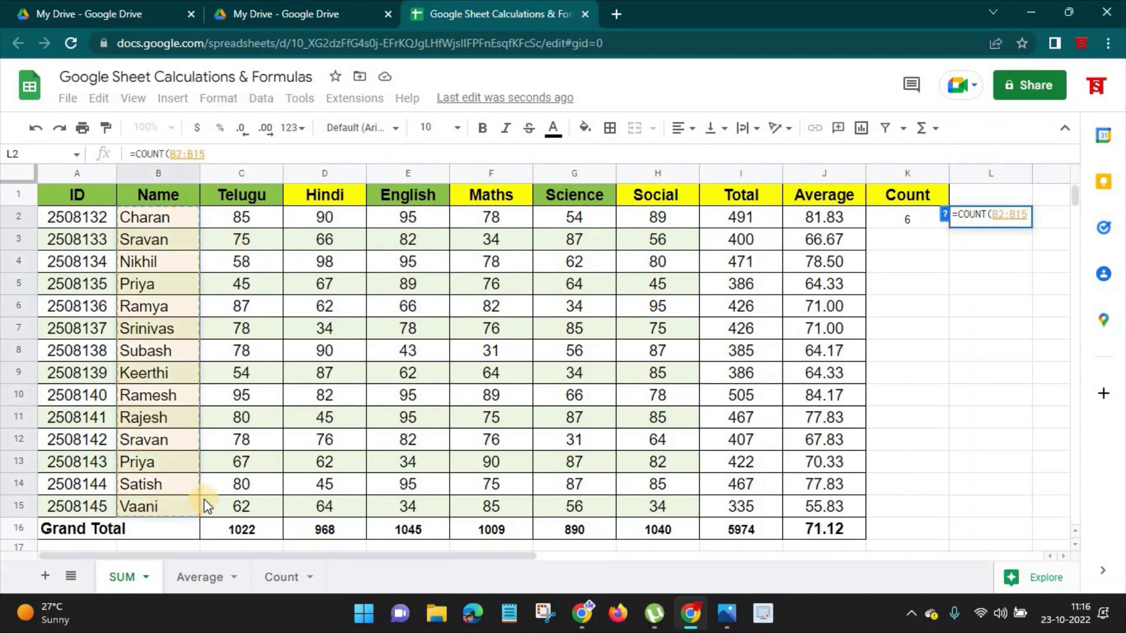
{"action": "key", "text": "Return"}
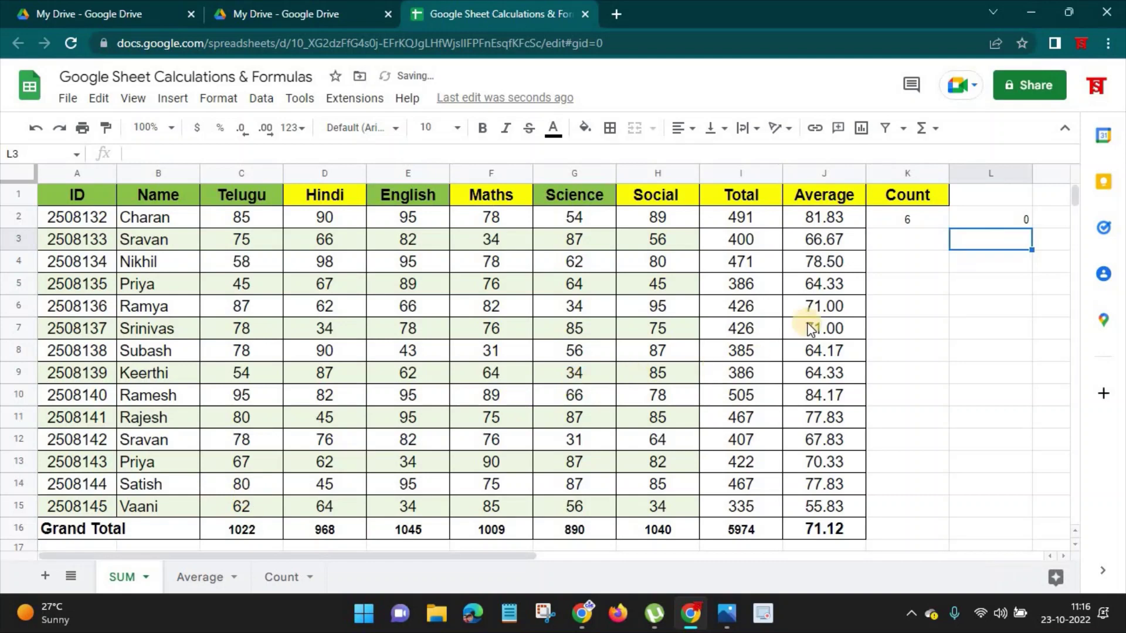
{"action": "left_click", "coordinate": [993, 218]}
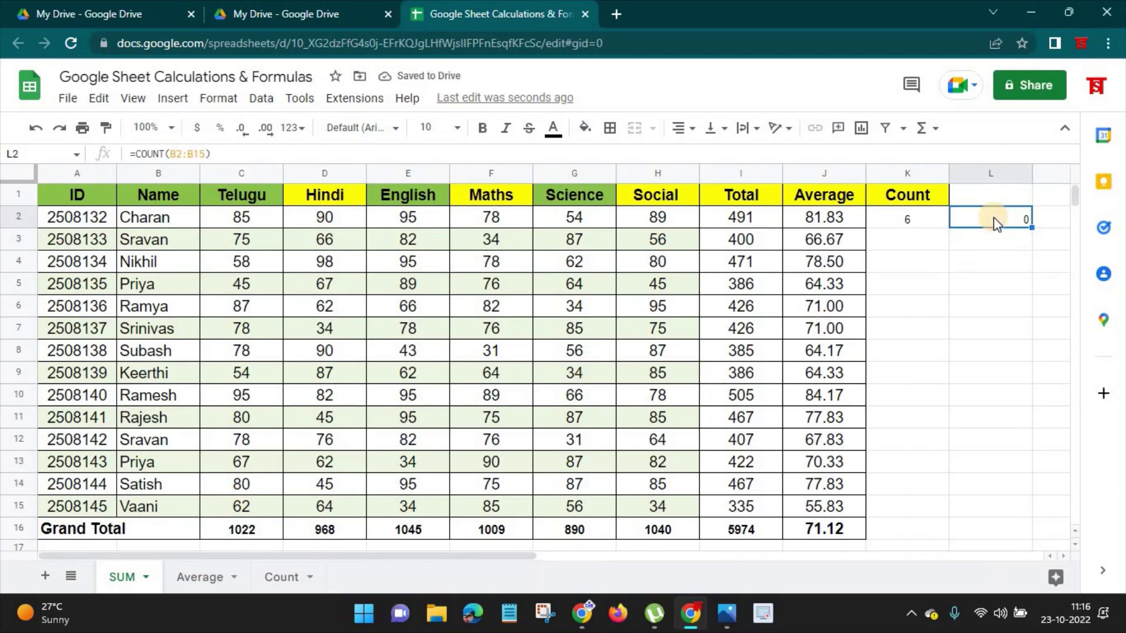
{"action": "key", "text": "Delete"}
{"action": "left_click", "coordinate": [889, 221]}
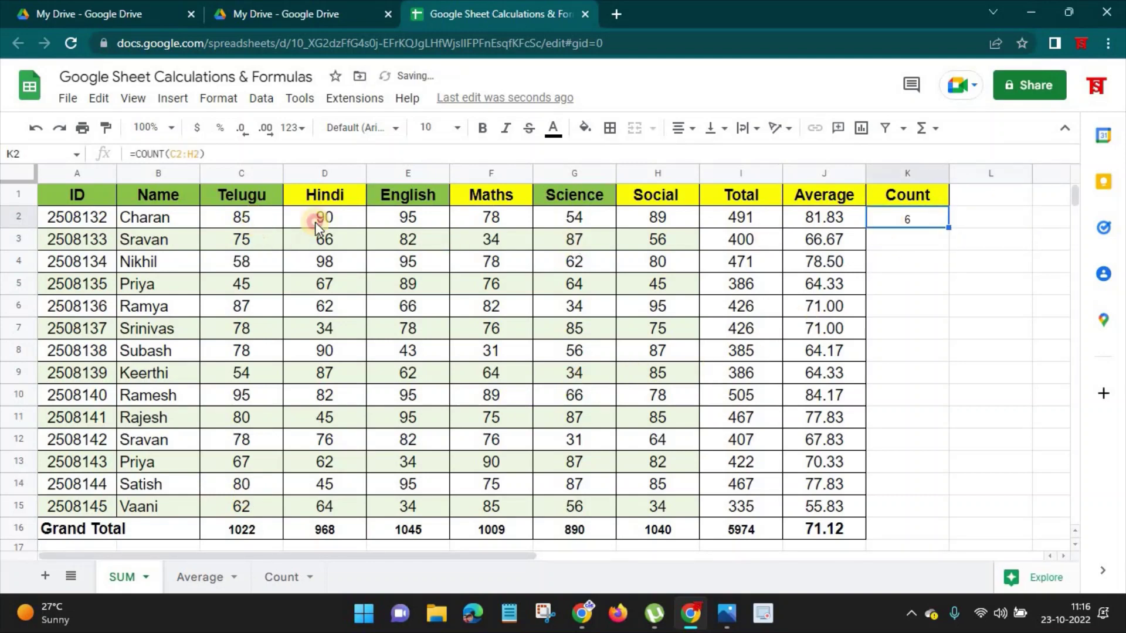
Step: Fill =COUNT(C2:H2) from K2 down to K15 so every student shows 6
{"action": "left_click_drag", "start_coordinate": [315, 222], "coordinate": [663, 217]}
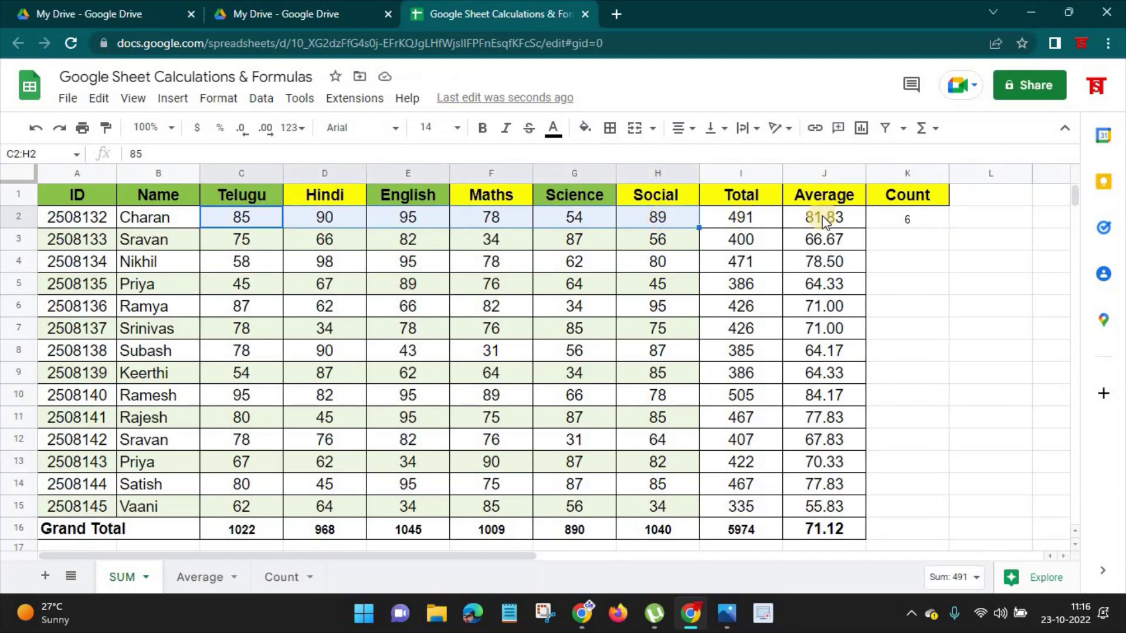
{"action": "left_click", "coordinate": [912, 226]}
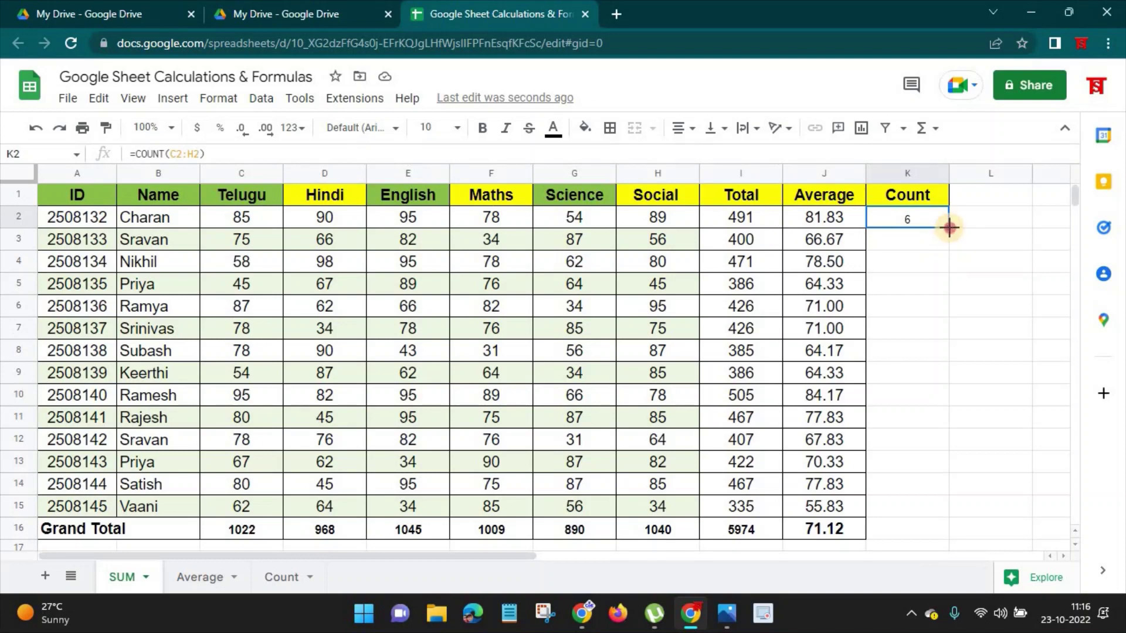
{"action": "left_click_drag", "start_coordinate": [949, 227], "coordinate": [957, 512]}
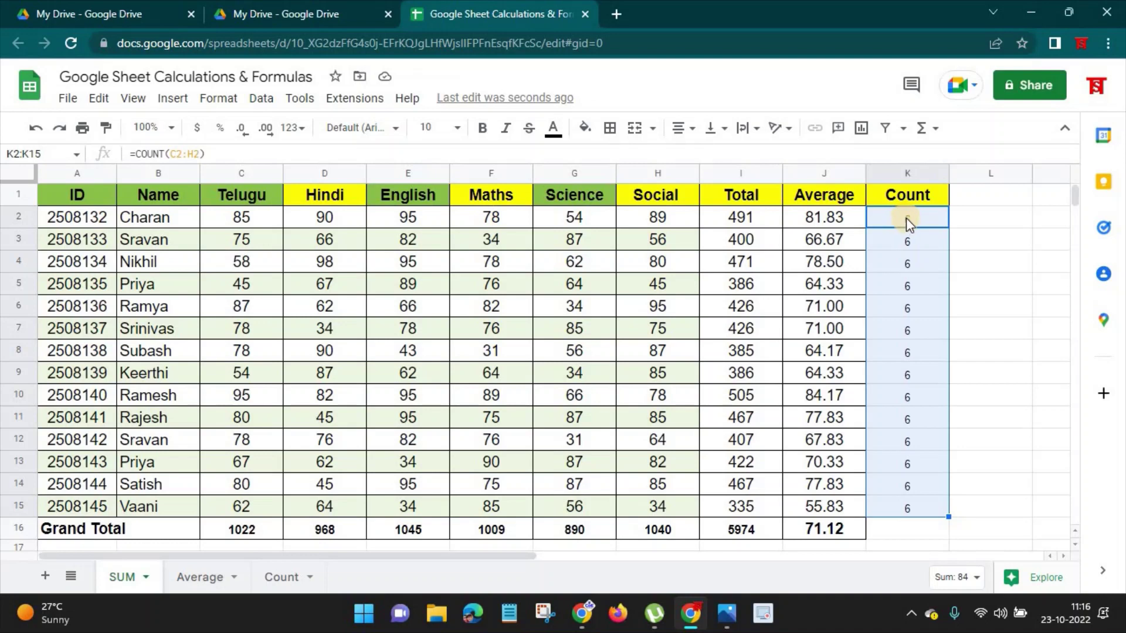
Step: Replace the Hindi mark 98 in D4 with A for absent
{"action": "left_click", "coordinate": [323, 259]}
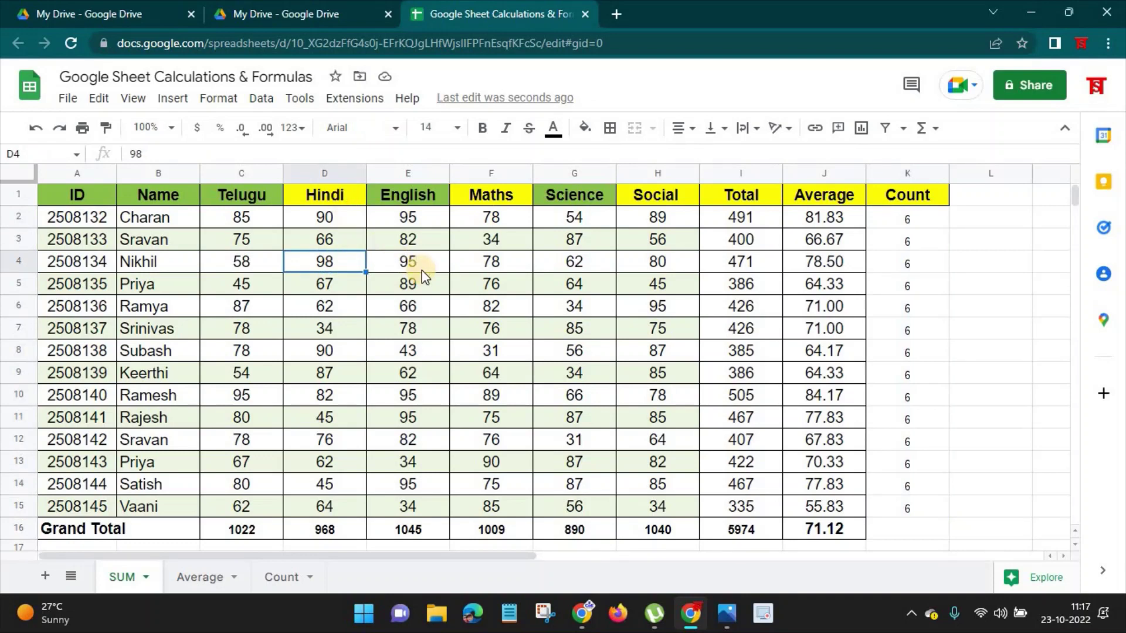
{"action": "type", "text": "A"}
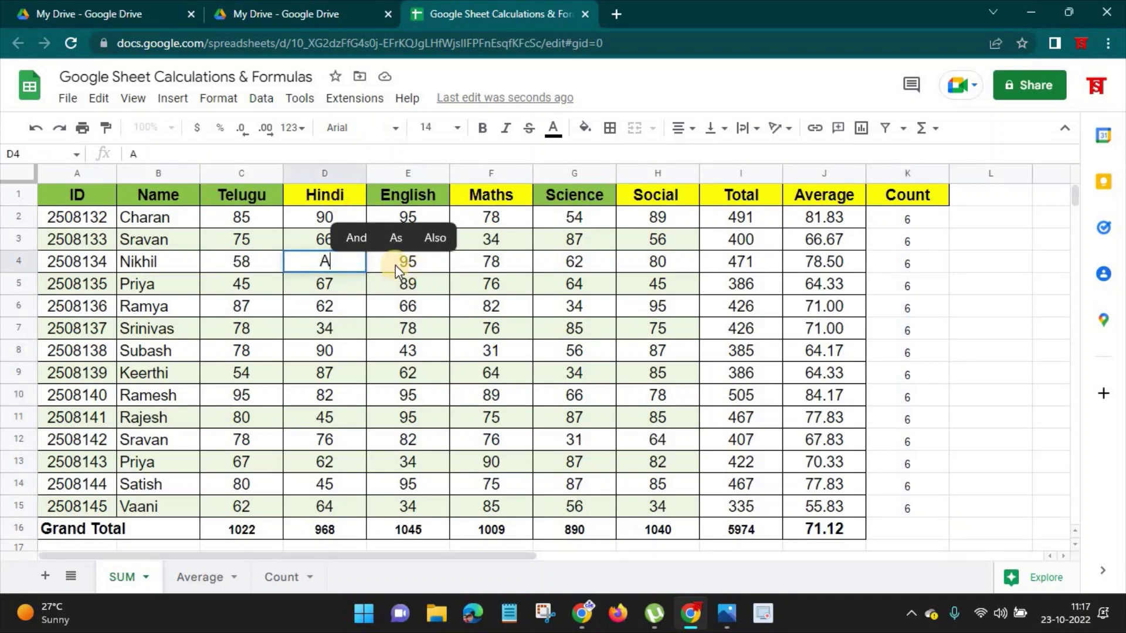
{"action": "left_click", "coordinate": [384, 293]}
Step: Check K4's count has dropped to 5, then select K2:K15 for borders
{"action": "left_click", "coordinate": [929, 267]}
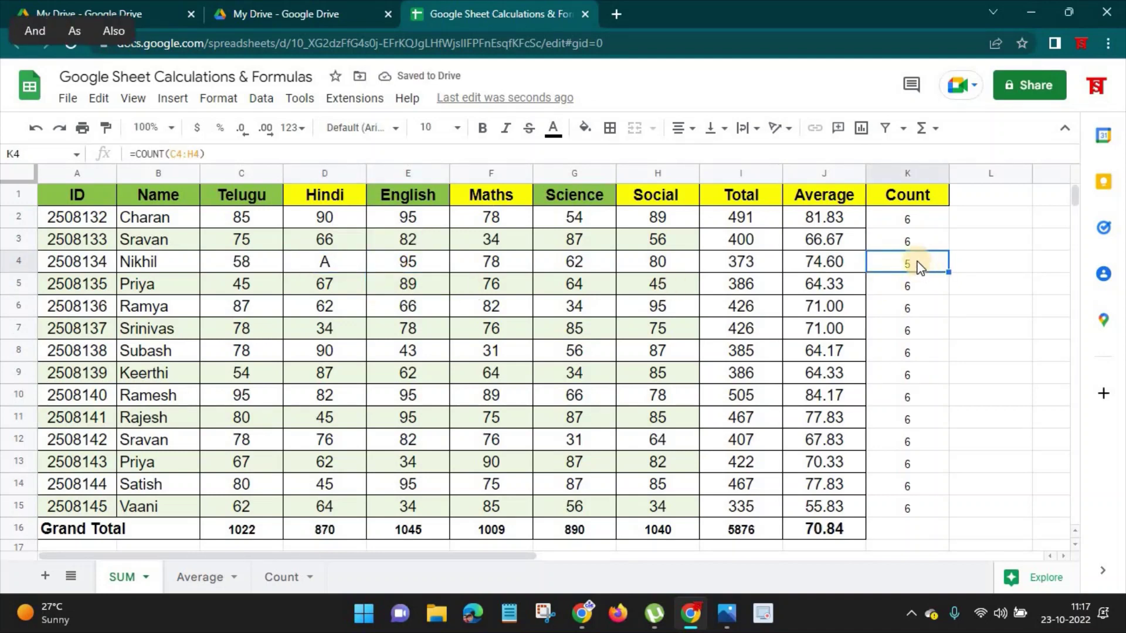
{"action": "left_click_drag", "start_coordinate": [906, 220], "coordinate": [931, 515]}
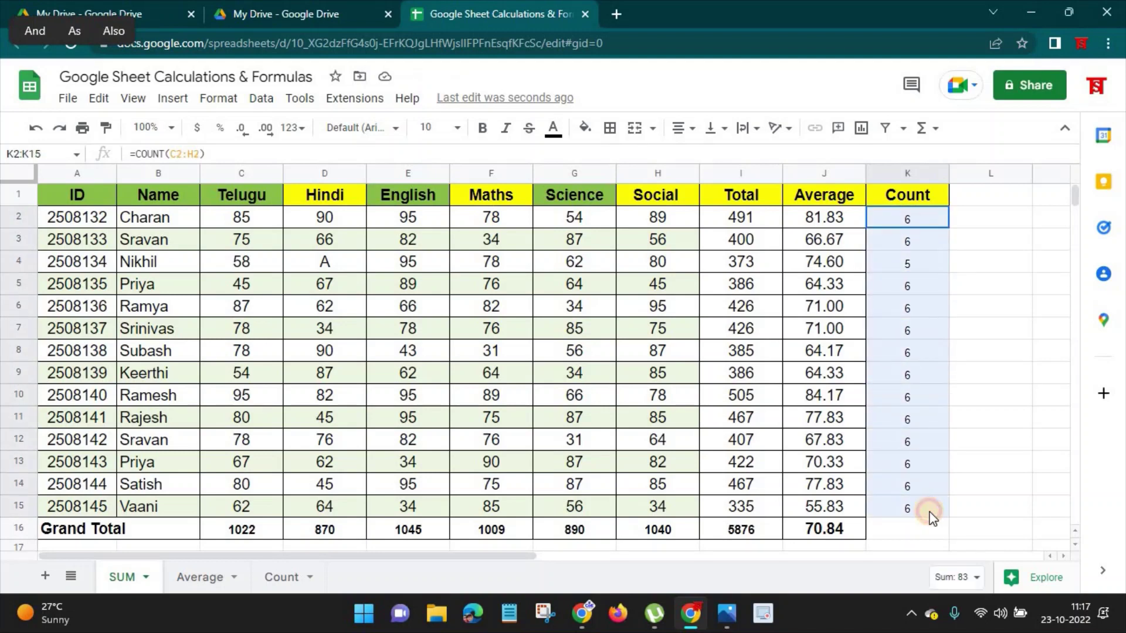
{"action": "left_click", "coordinate": [611, 130]}
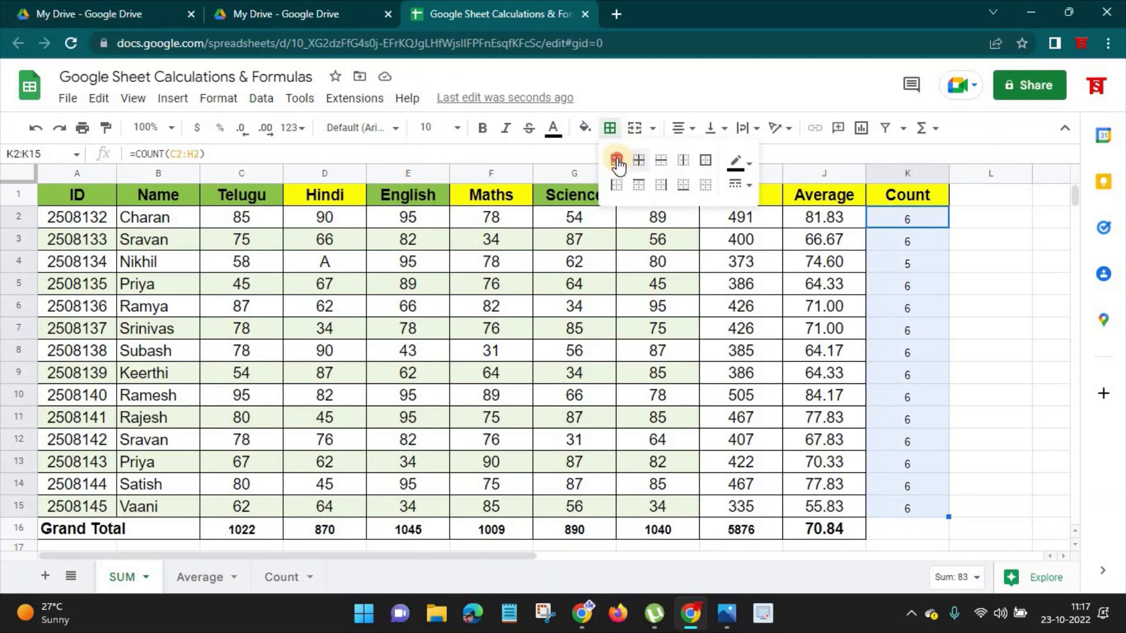
Step: Add a Countif header in L1 with the Count header's formatting
{"action": "left_click", "coordinate": [984, 195]}
{"action": "type", "text": "C"}
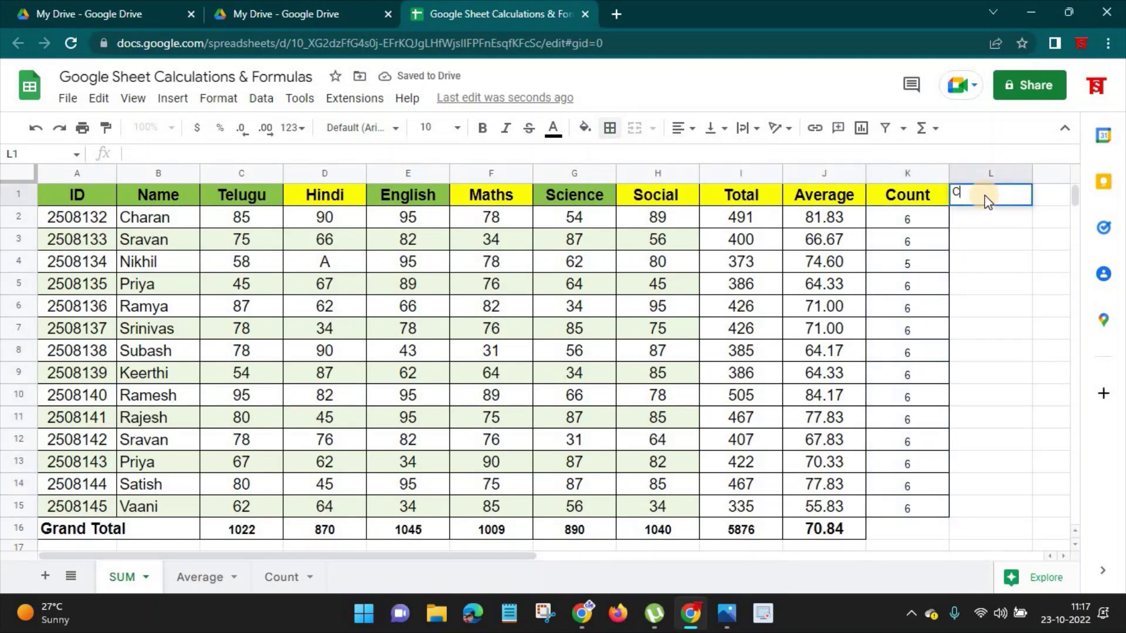
{"action": "type", "text": "ount"}
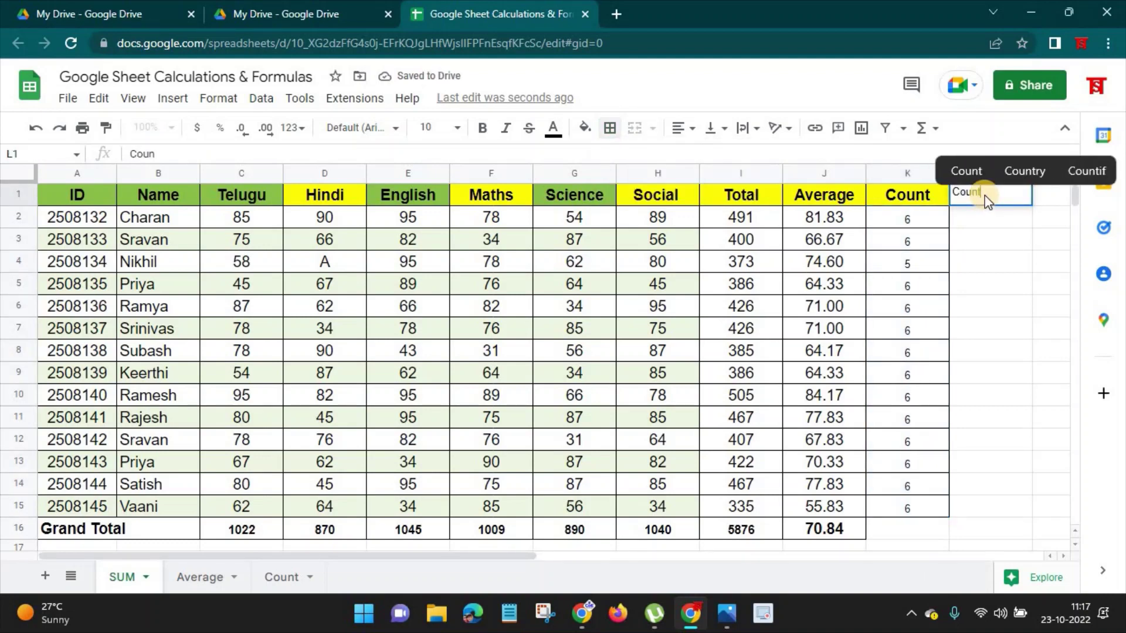
{"action": "type", "text": "if"}
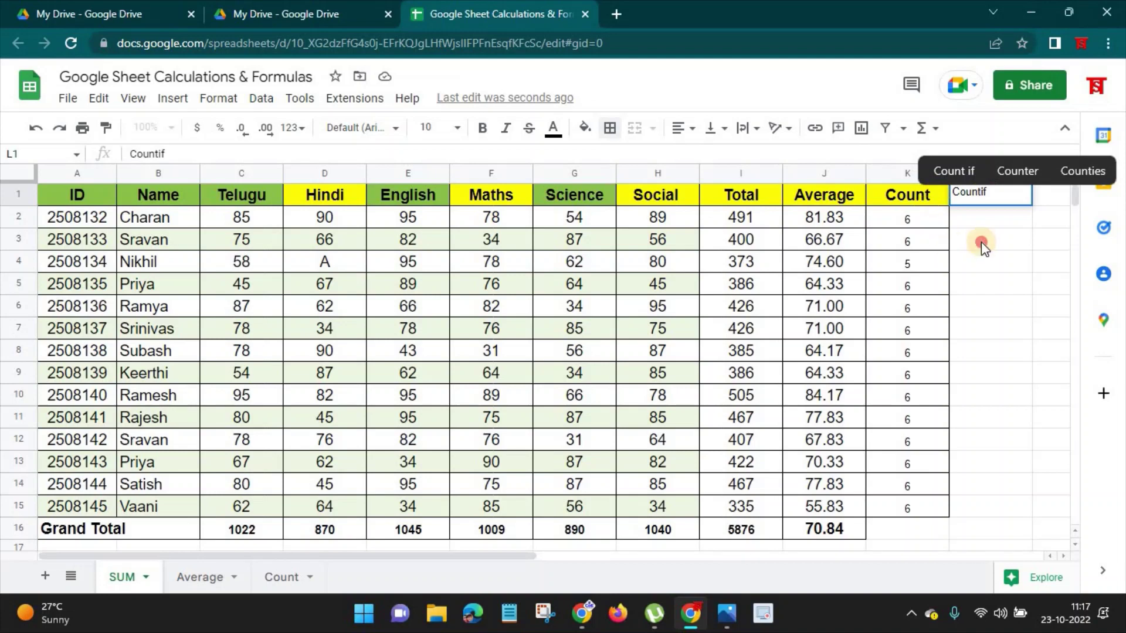
{"action": "left_click", "coordinate": [980, 242]}
{"action": "left_click", "coordinate": [918, 202]}
{"action": "left_click", "coordinate": [105, 127]}
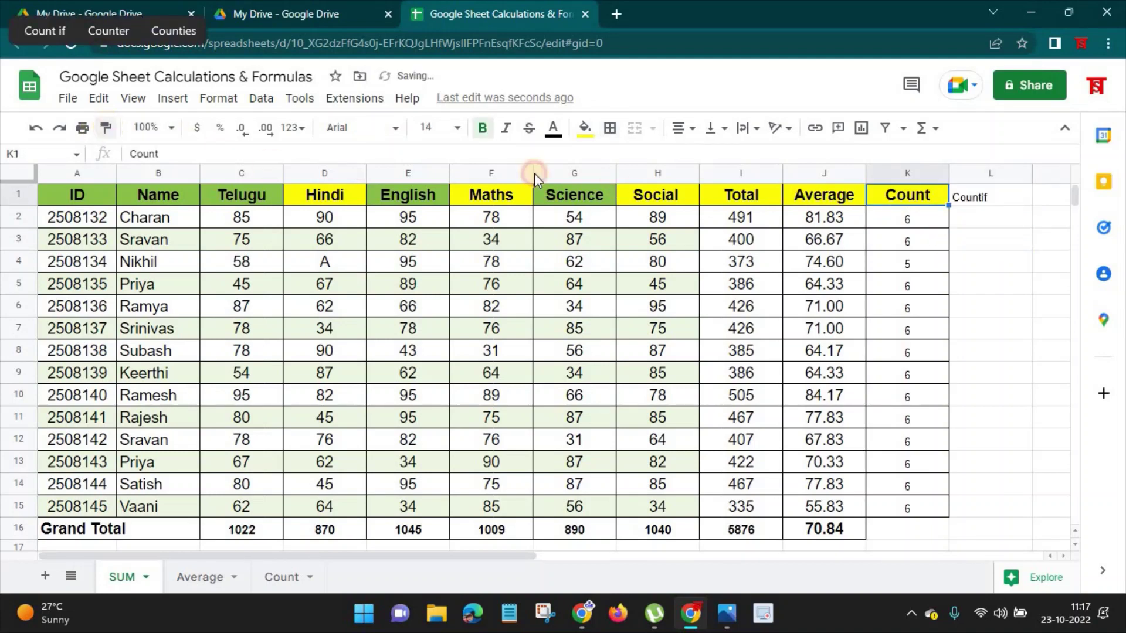
{"action": "left_click", "coordinate": [978, 202]}
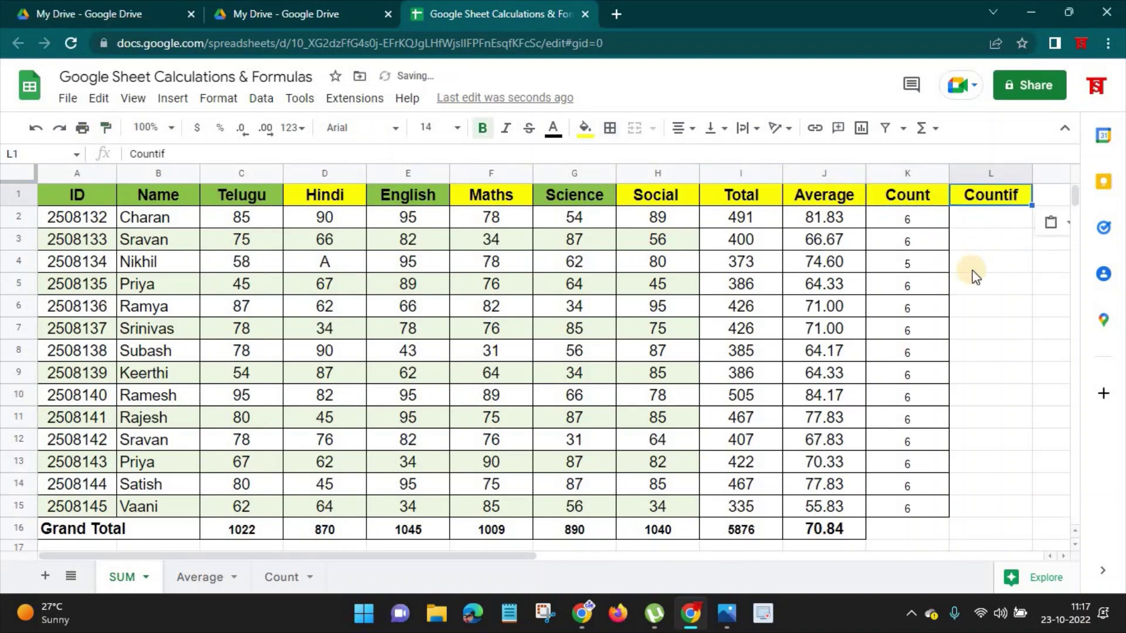
Step: Enter =COUNTIF(B2:B15,B2) in L2 to count the first student's name
{"action": "left_click", "coordinate": [990, 217]}
{"action": "type", "text": "="}
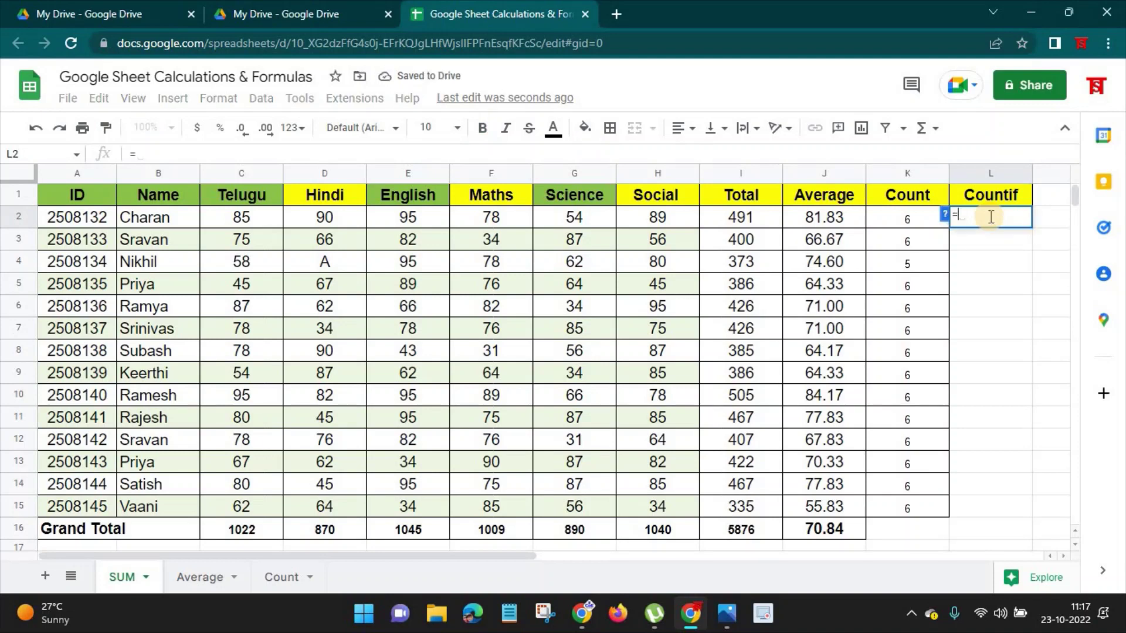
{"action": "type", "text": "count"}
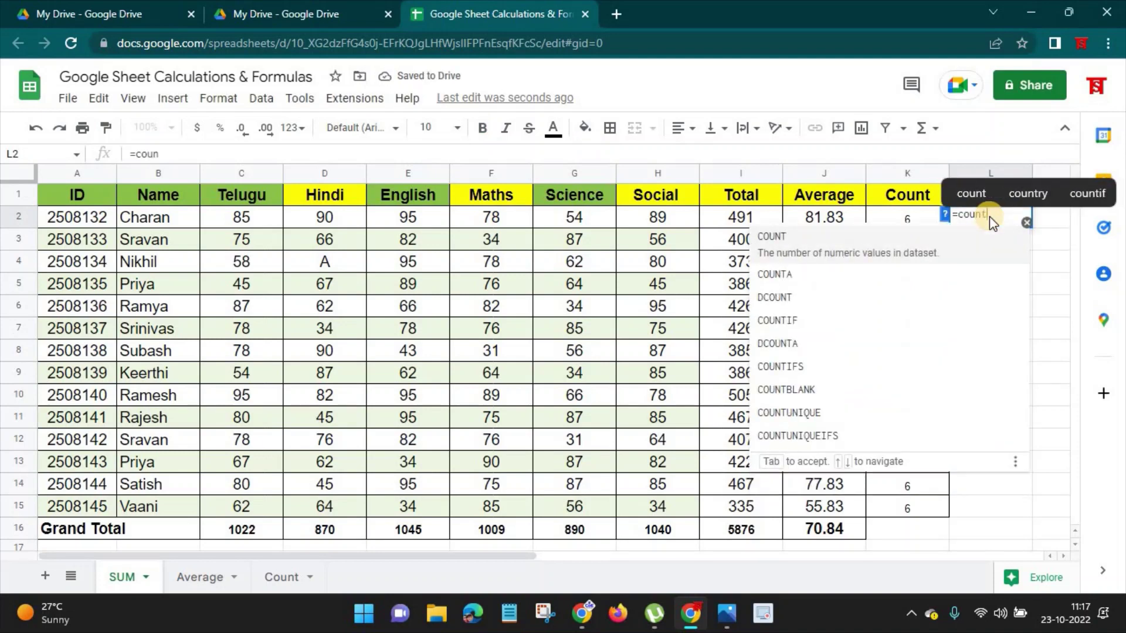
{"action": "left_click", "coordinate": [778, 313]}
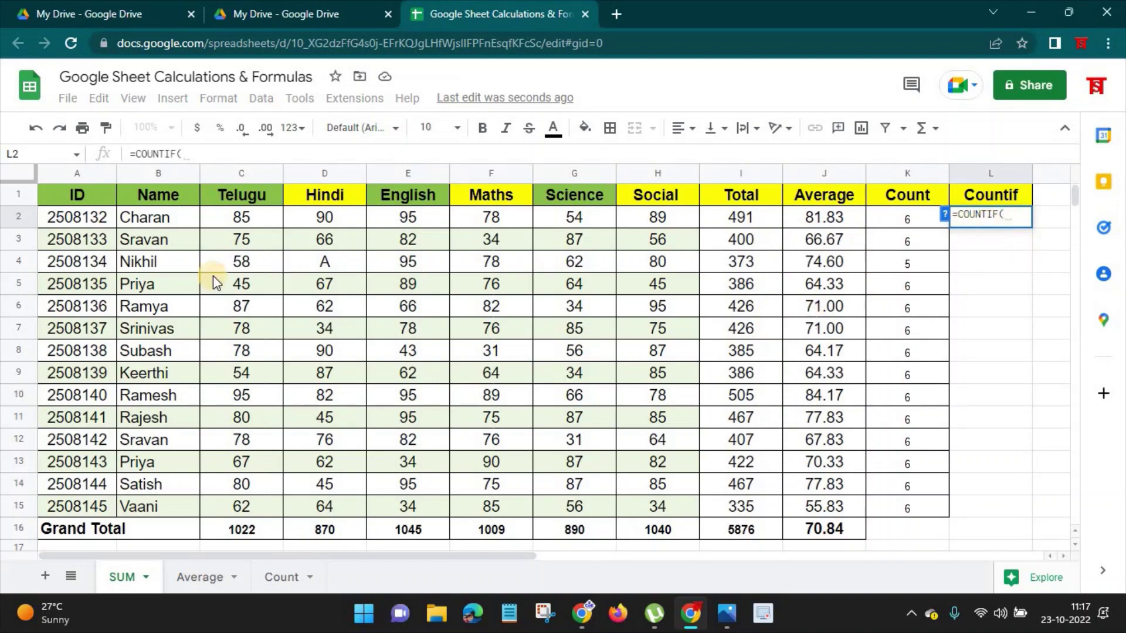
{"action": "left_click", "coordinate": [143, 220]}
{"action": "left_click_drag", "start_coordinate": [143, 331], "coordinate": [154, 508]}
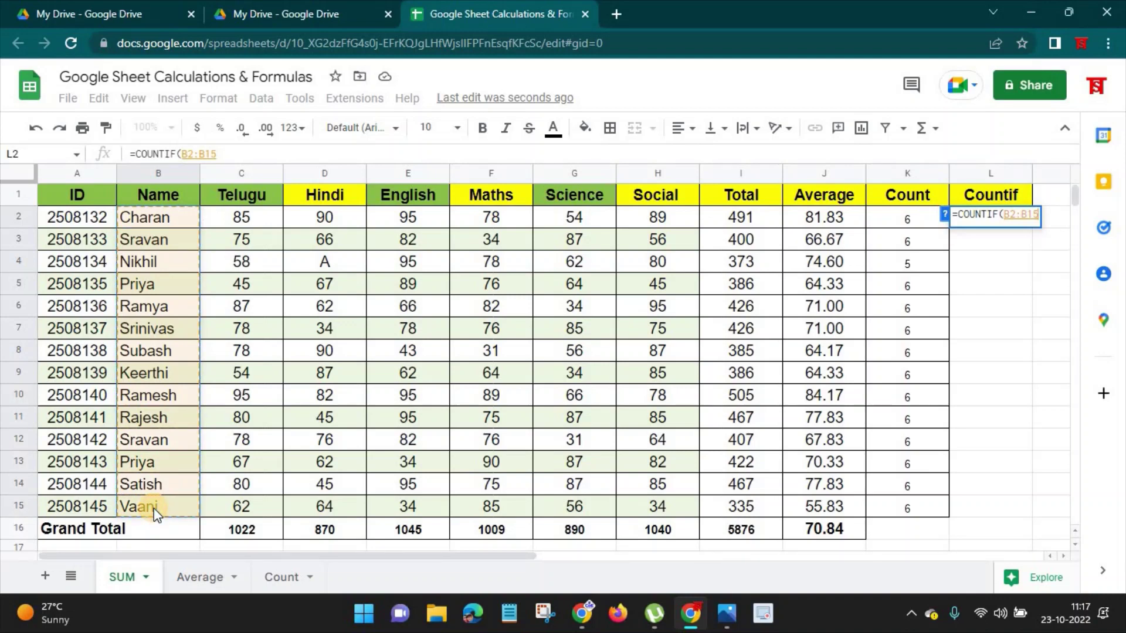
{"action": "type", "text": ","}
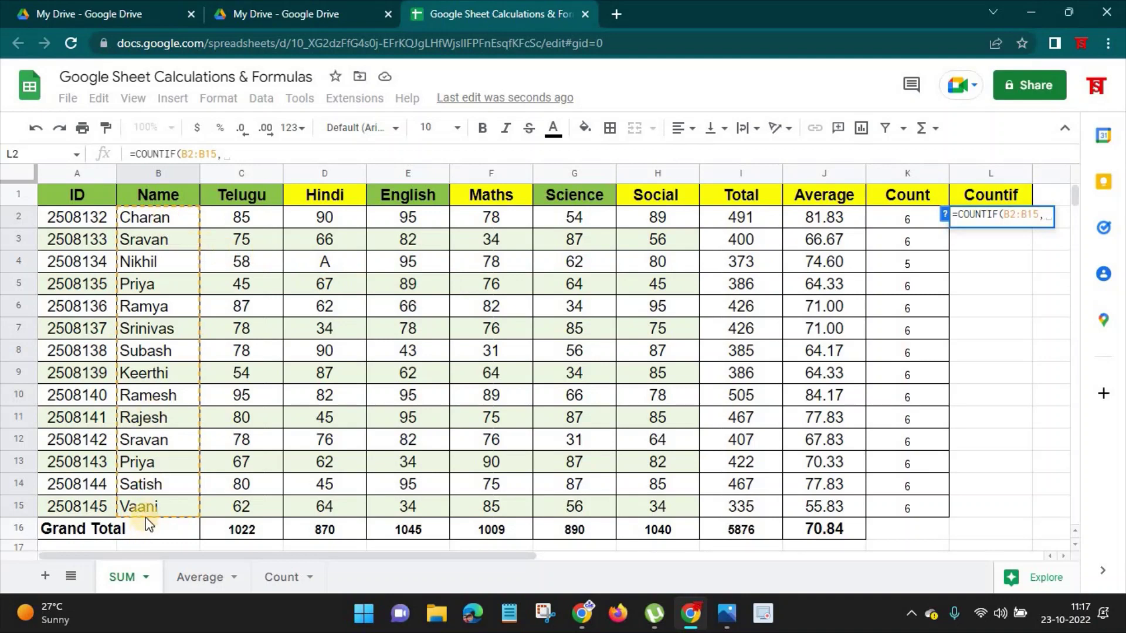
{"action": "left_click", "coordinate": [141, 223]}
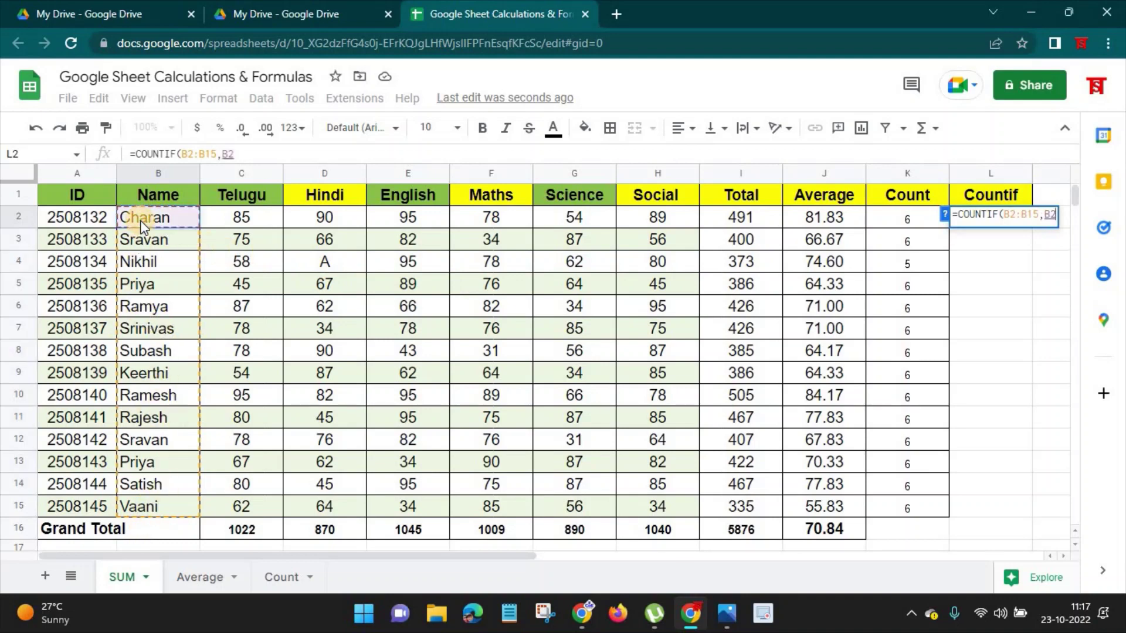
{"action": "key", "text": "Return"}
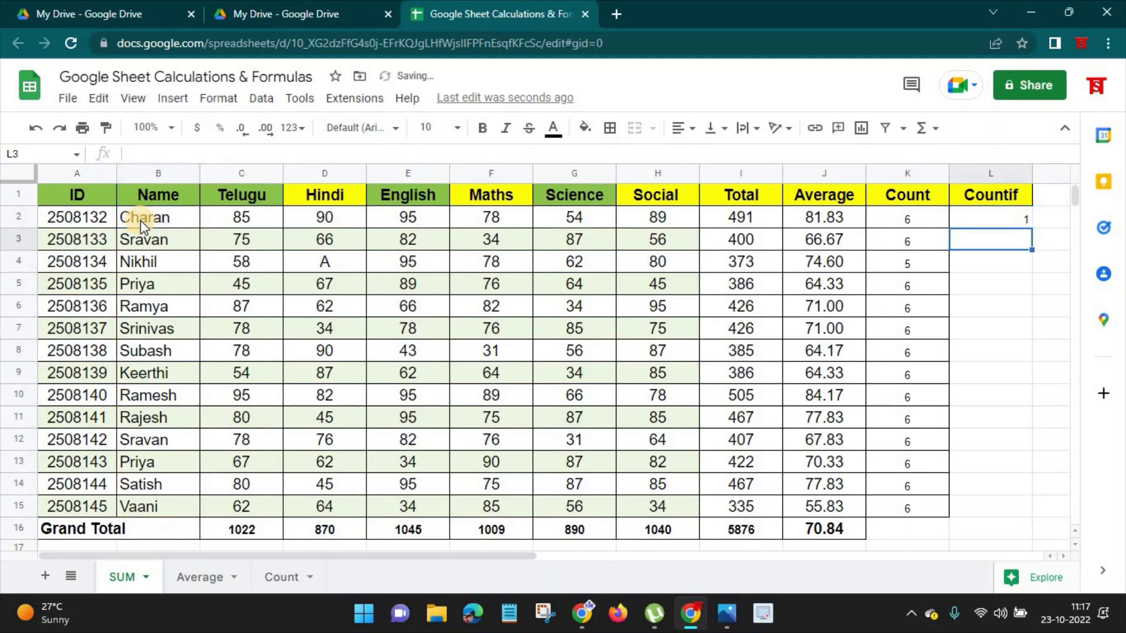
Step: Centre-align the values in the Countif column L
{"action": "left_click", "coordinate": [975, 174]}
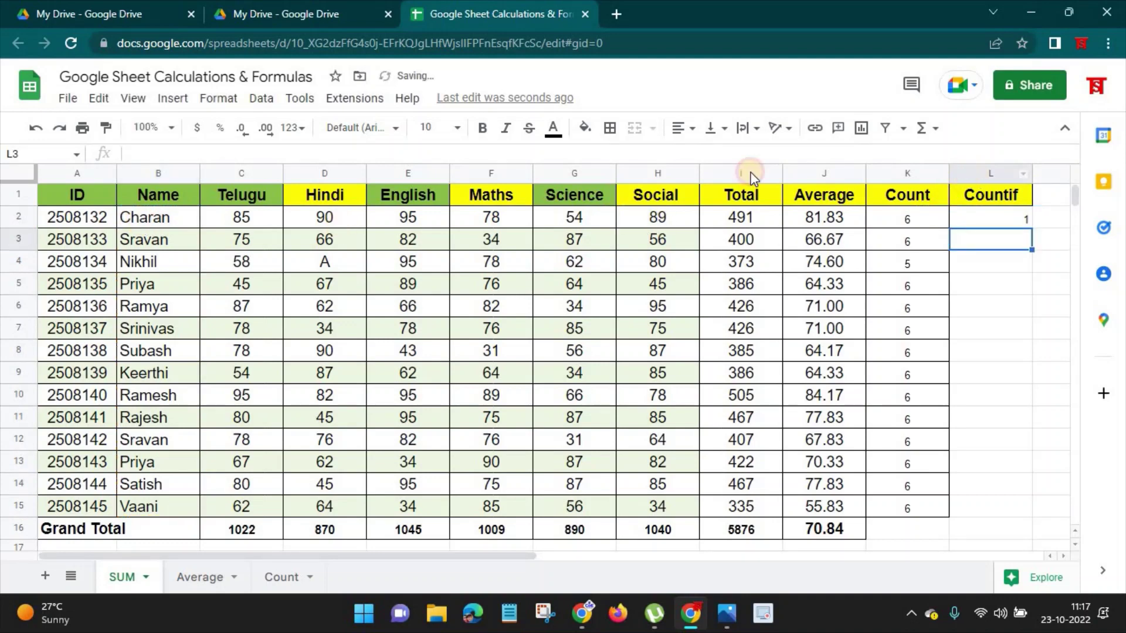
{"action": "left_click", "coordinate": [681, 127]}
{"action": "left_click", "coordinate": [701, 155]}
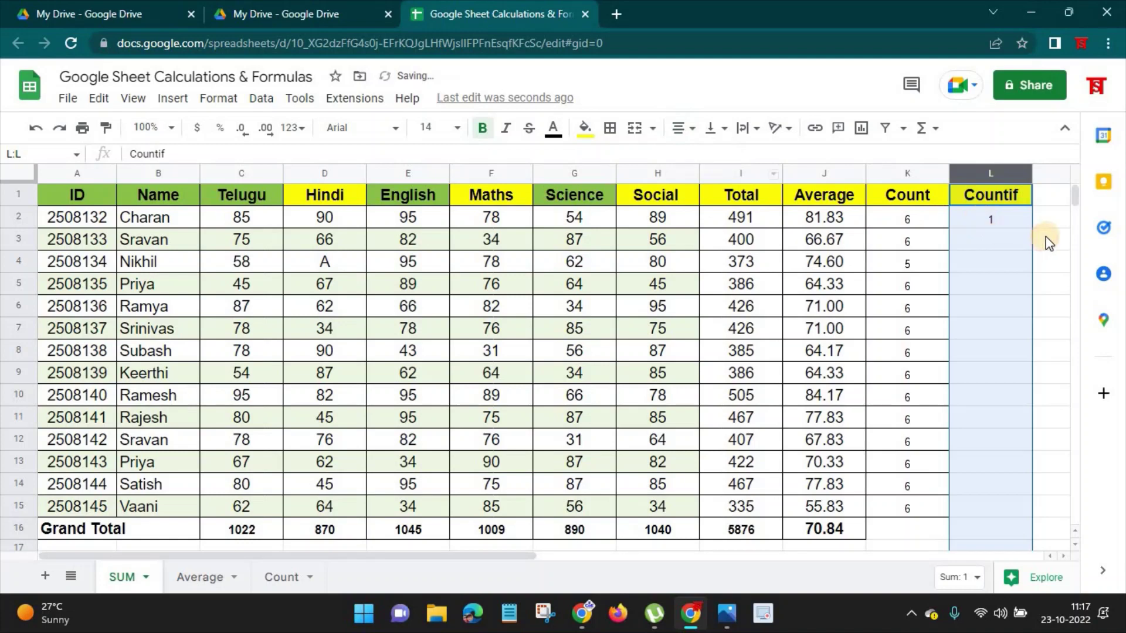
{"action": "left_click", "coordinate": [1029, 225]}
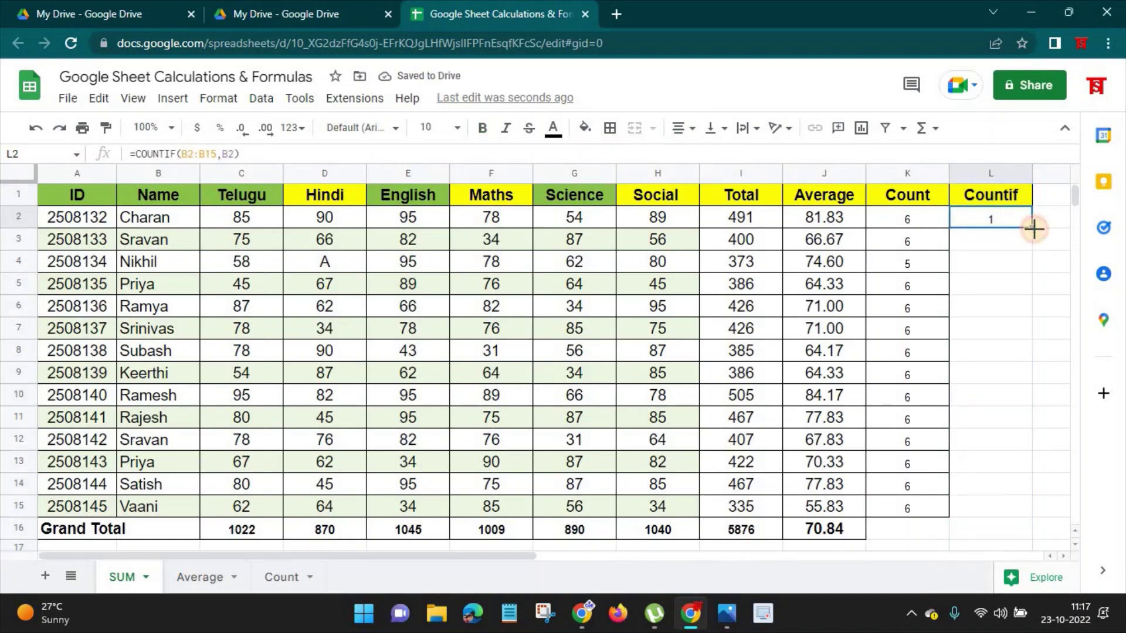
Step: Fill the COUNTIF formula down to L15 and match L3's 2 to names in B3 and B12
{"action": "left_click_drag", "start_coordinate": [1034, 228], "coordinate": [1047, 509]}
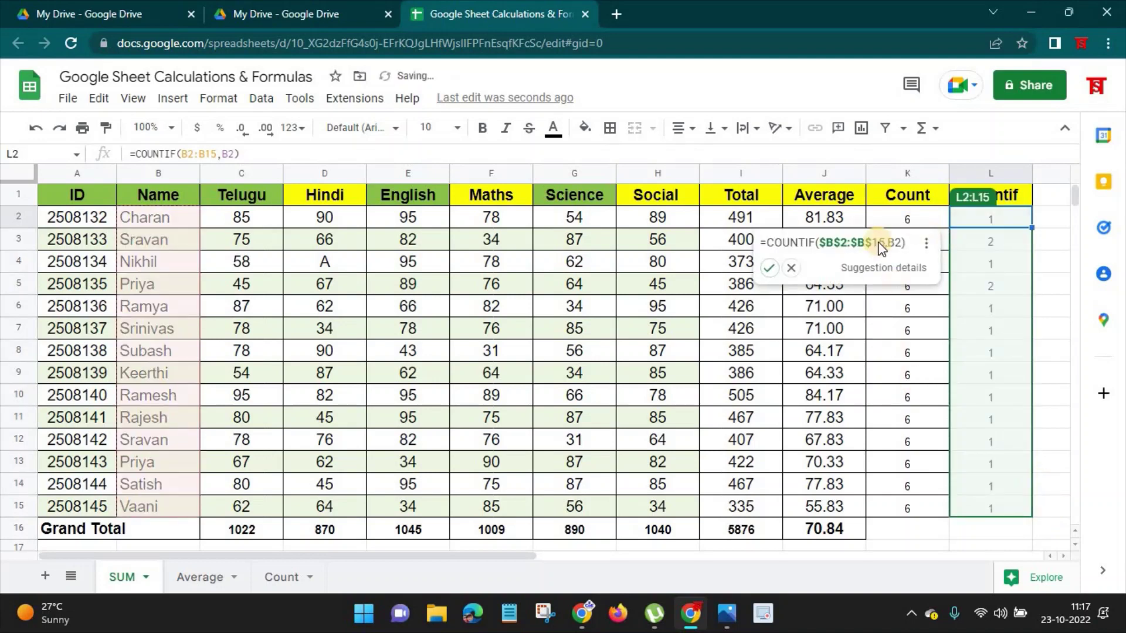
{"action": "key", "text": "Escape"}
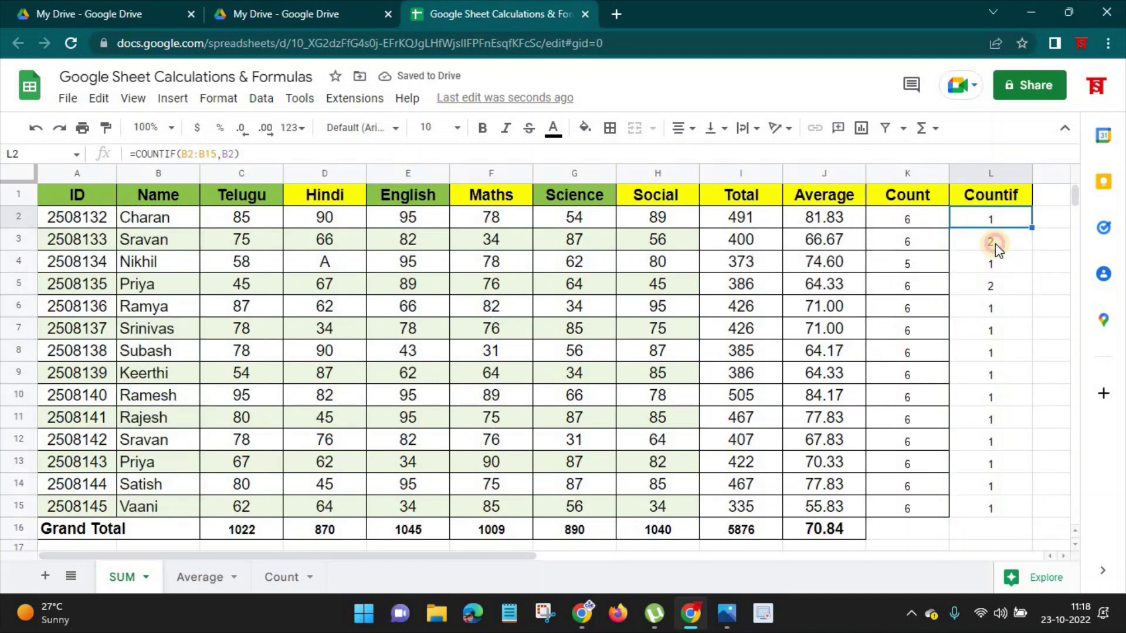
{"action": "left_click", "coordinate": [994, 244]}
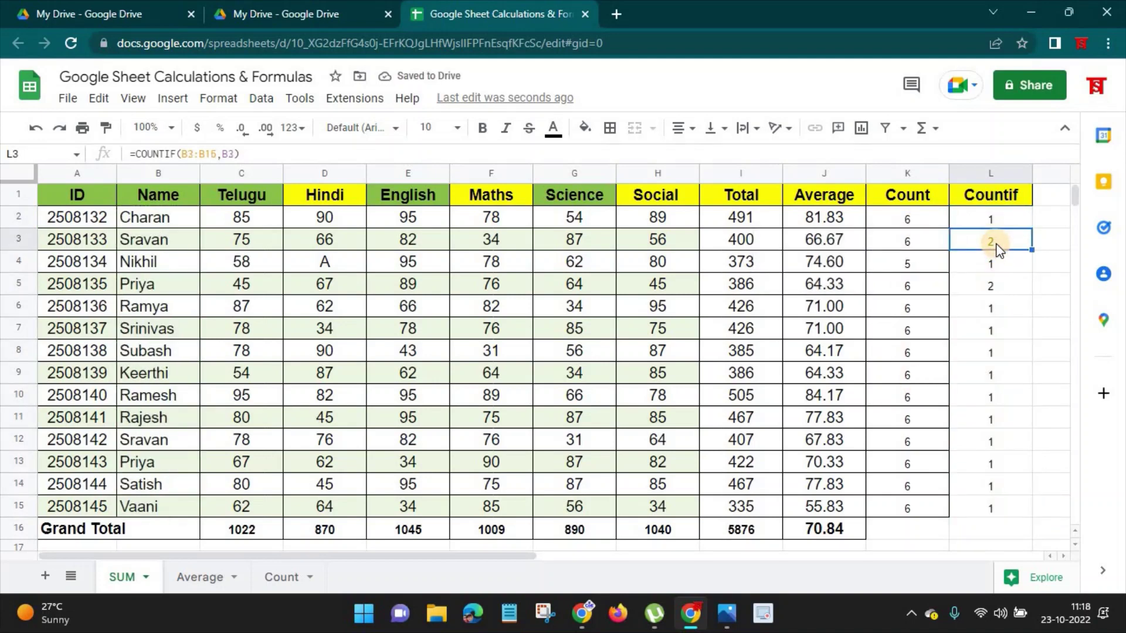
{"action": "left_click", "coordinate": [184, 239]}
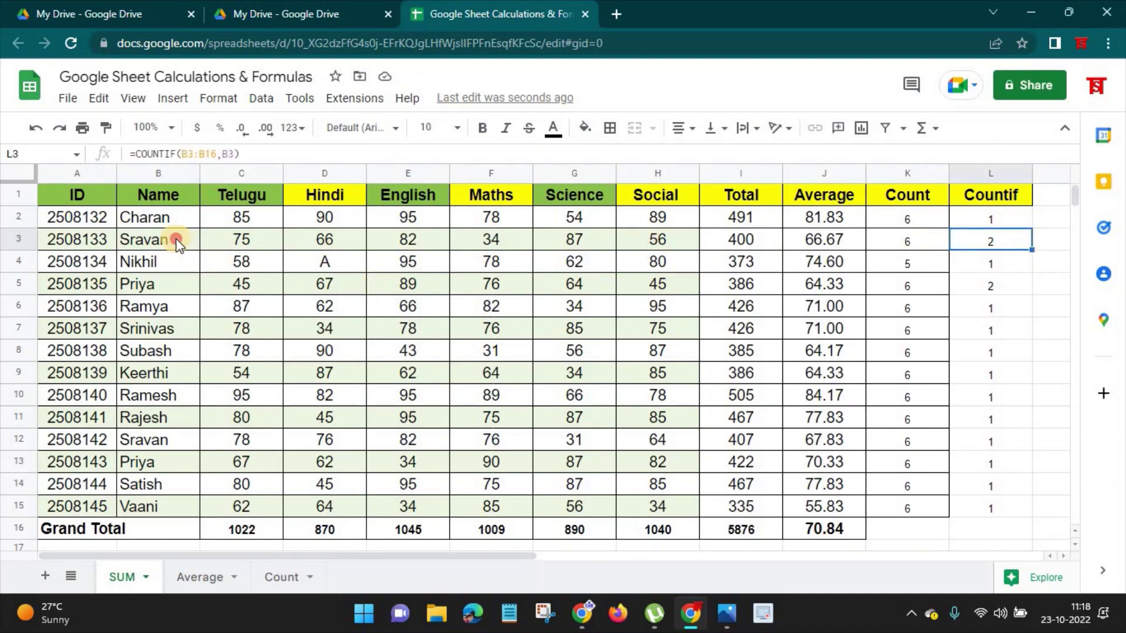
{"action": "left_click", "coordinate": [171, 238]}
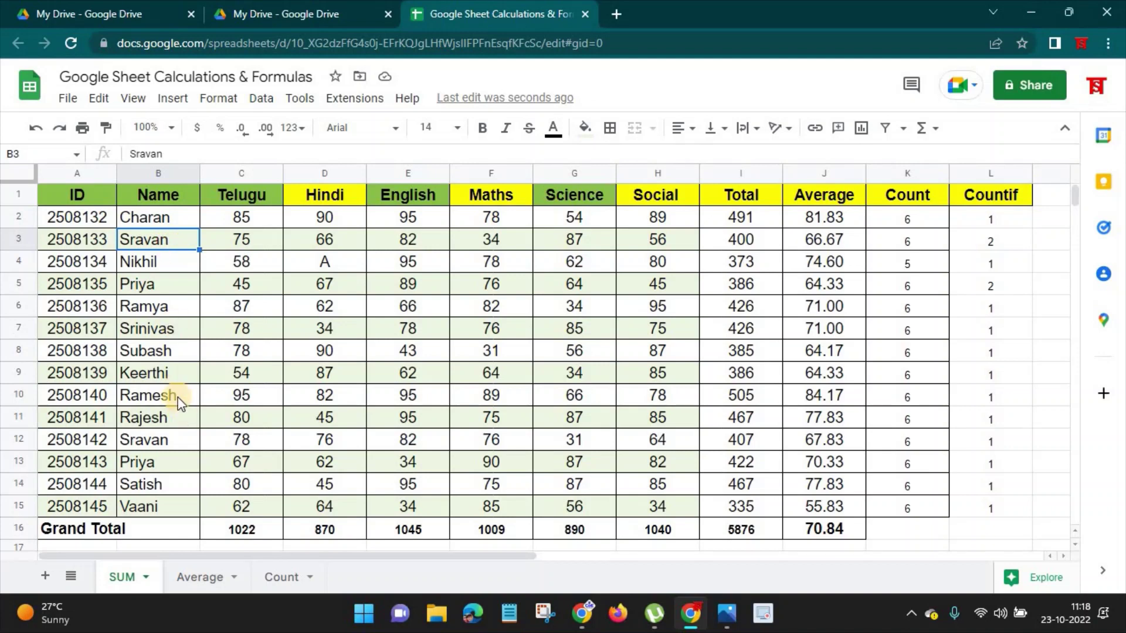
{"action": "left_click", "coordinate": [174, 443]}
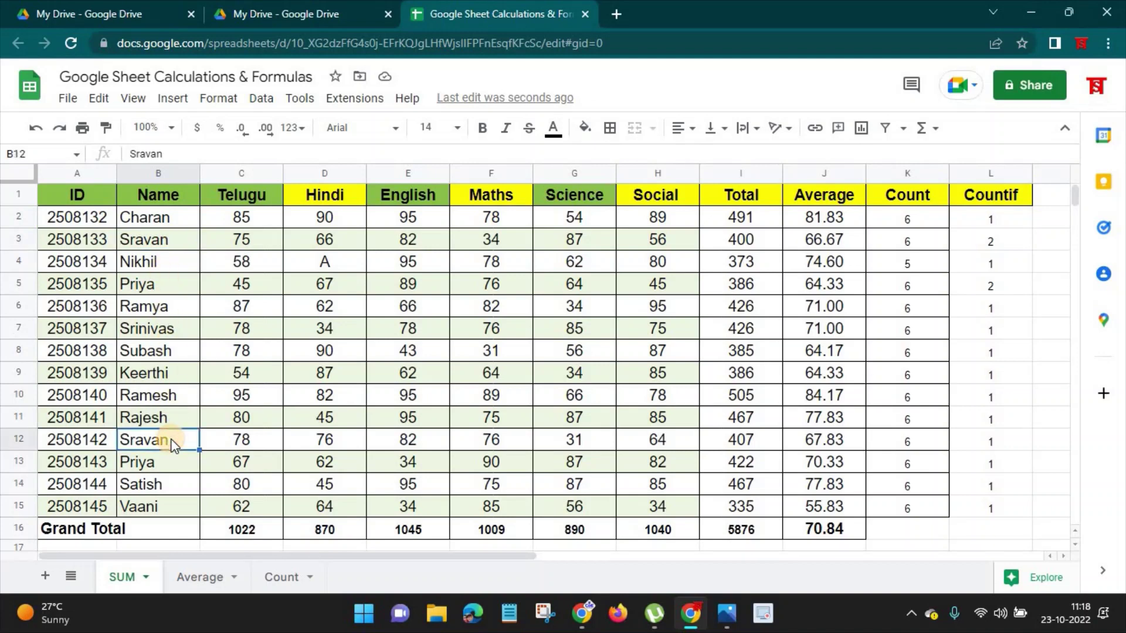
Step: Confirm L5's count of 2 matches the name repeated in B5 and B13
{"action": "left_click", "coordinate": [1014, 284]}
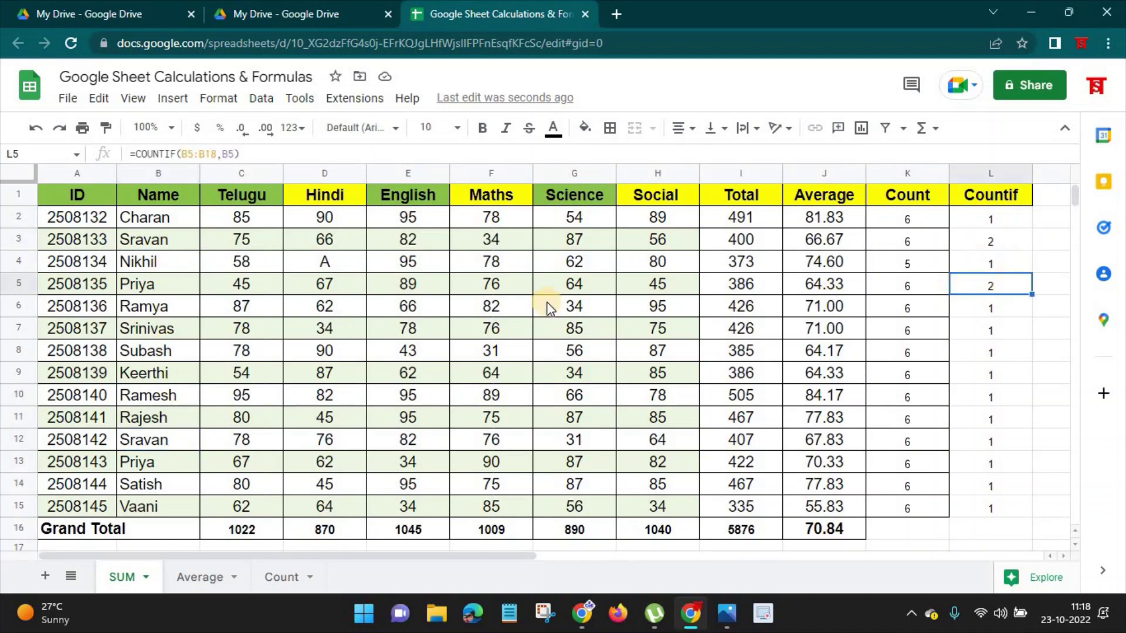
{"action": "left_click", "coordinate": [153, 286]}
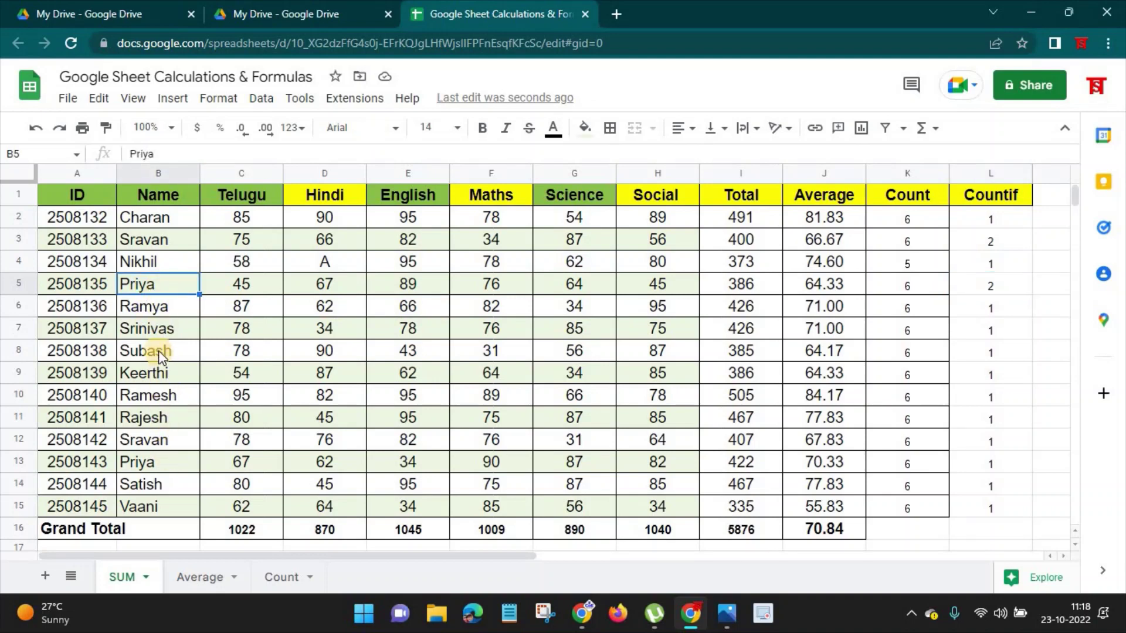
{"action": "left_click", "coordinate": [163, 464]}
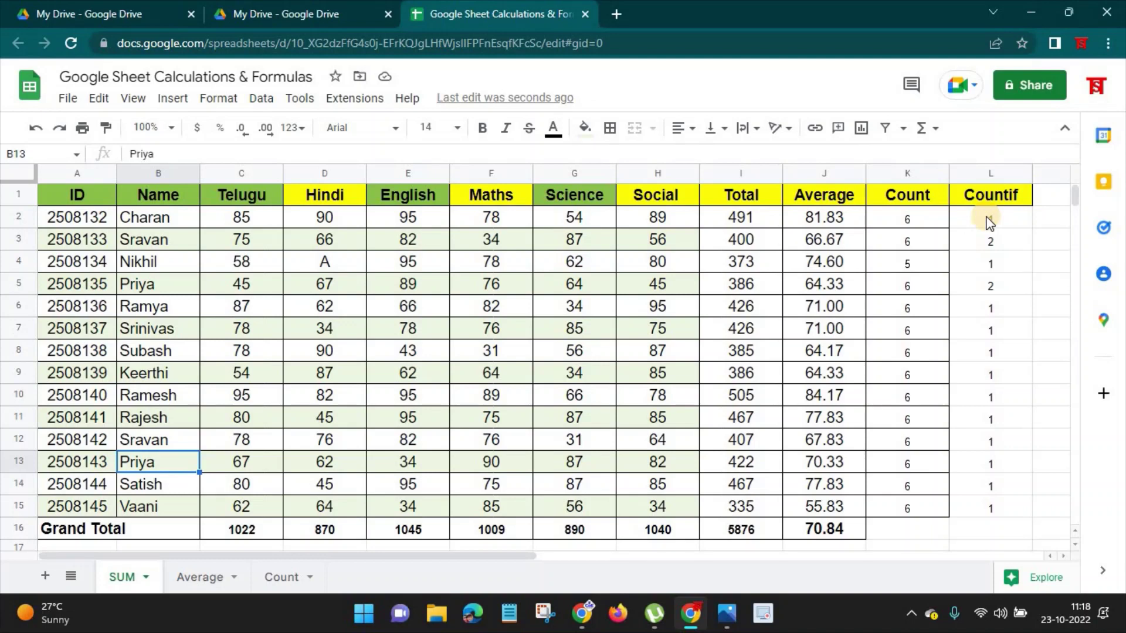
{"action": "left_click", "coordinate": [727, 615]}
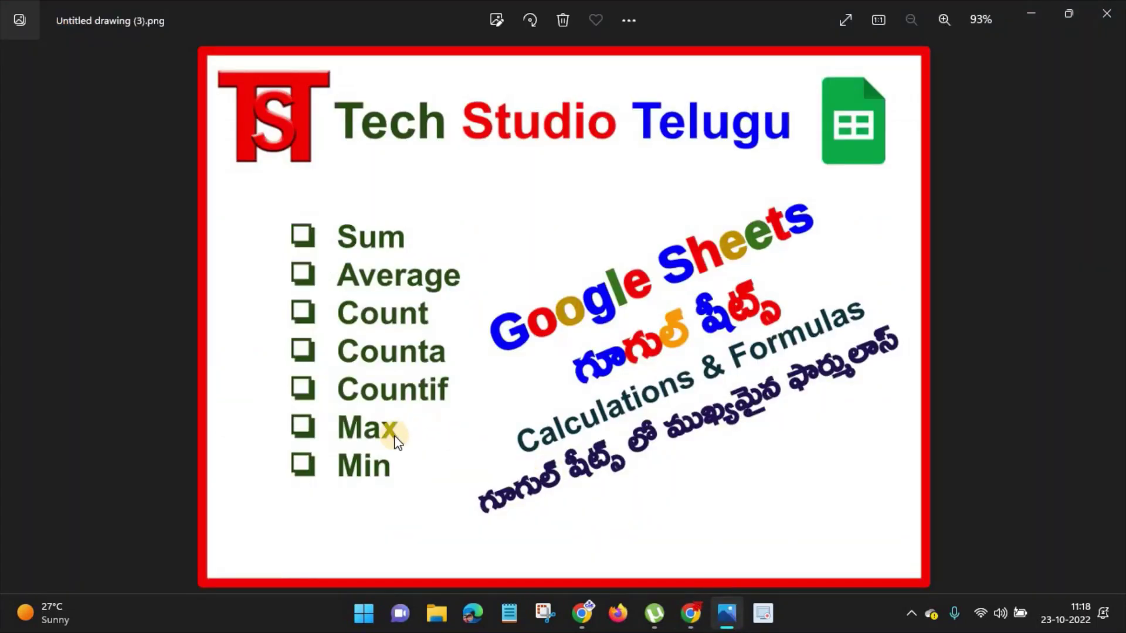
{"action": "left_click", "coordinate": [690, 614]}
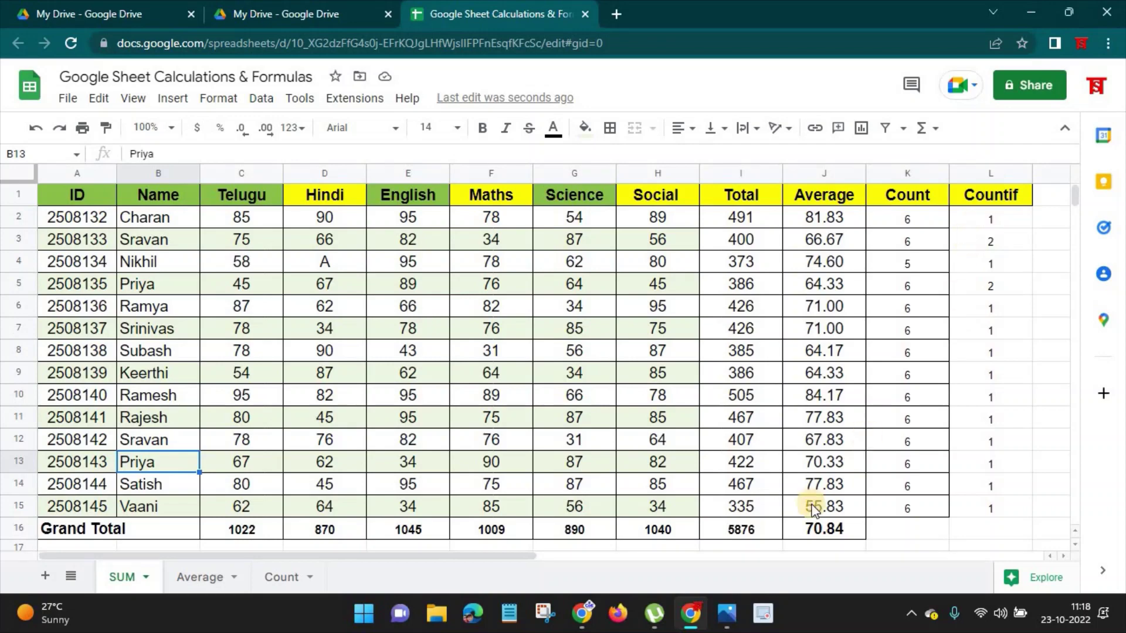
Step: Add a MAX header in M1 styled like the Countif header
{"action": "left_click_drag", "start_coordinate": [530, 557], "coordinate": [633, 557]}
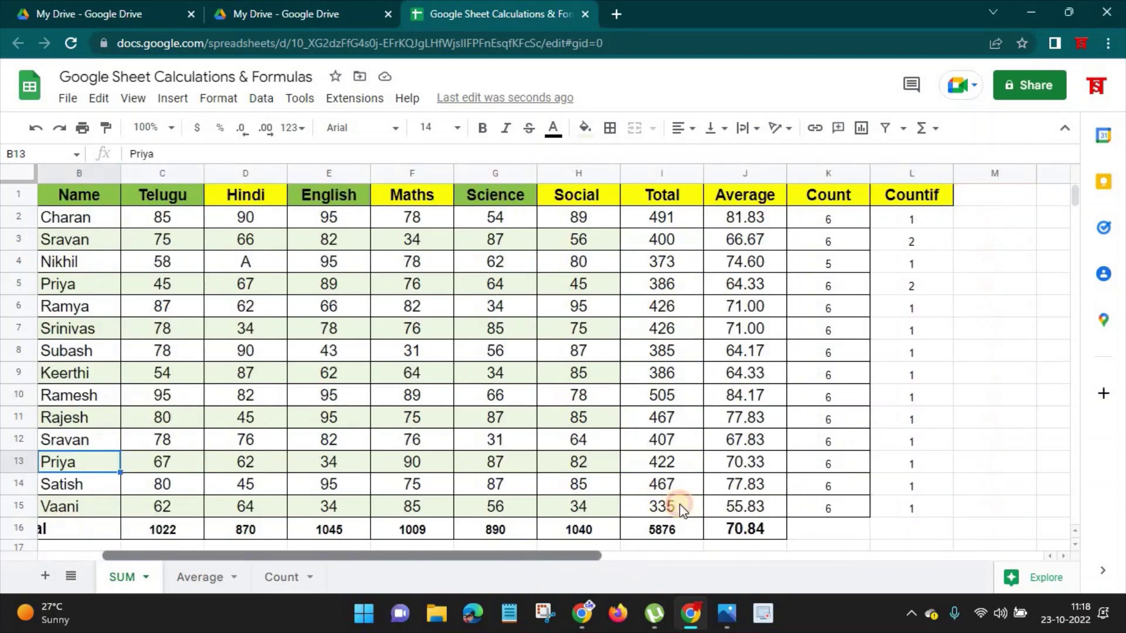
{"action": "left_click", "coordinate": [916, 197]}
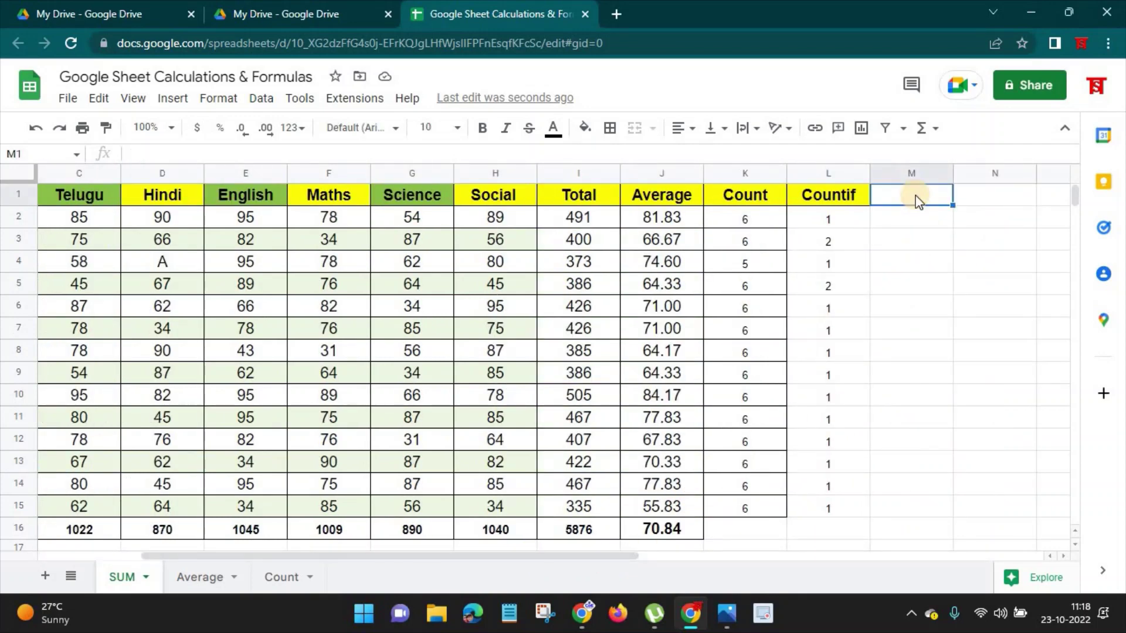
{"action": "type", "text": "MAX"}
{"action": "key", "text": "Return"}
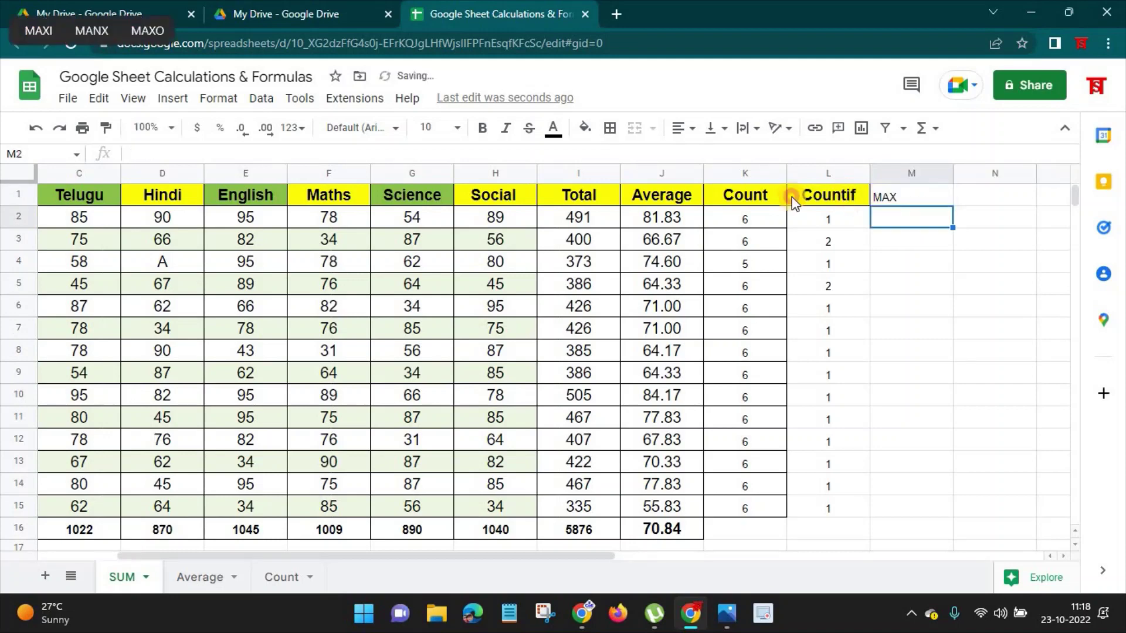
{"action": "left_click", "coordinate": [797, 197]}
{"action": "left_click", "coordinate": [111, 133]}
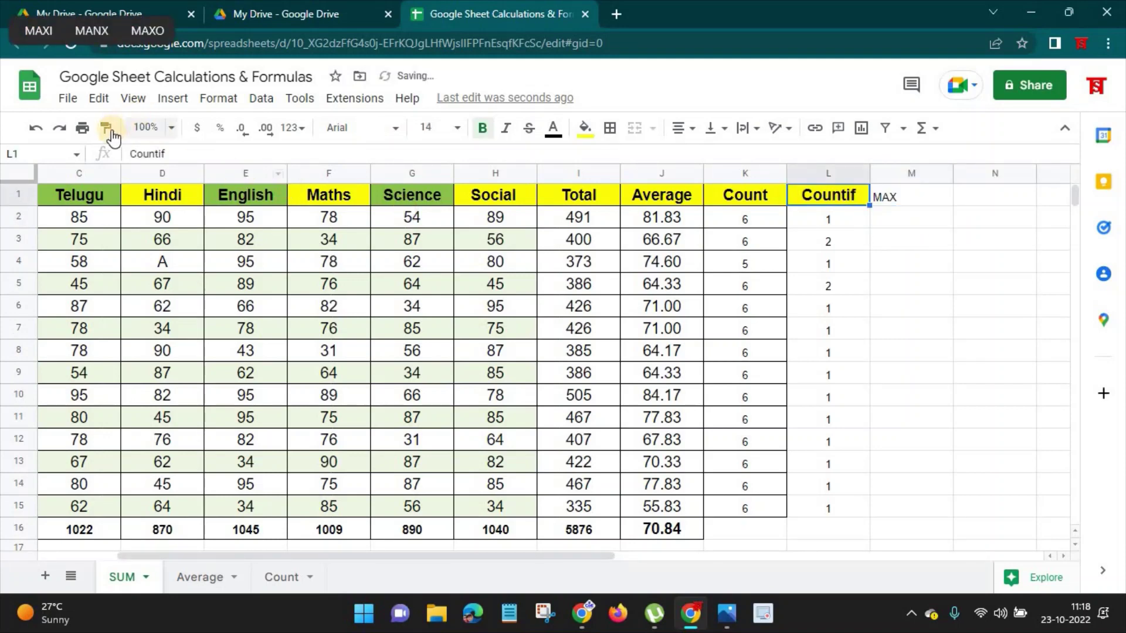
{"action": "left_click", "coordinate": [892, 205]}
Step: Enter =MAX(J2:J15) in M2, returning the highest average 84.17
{"action": "left_click", "coordinate": [877, 223]}
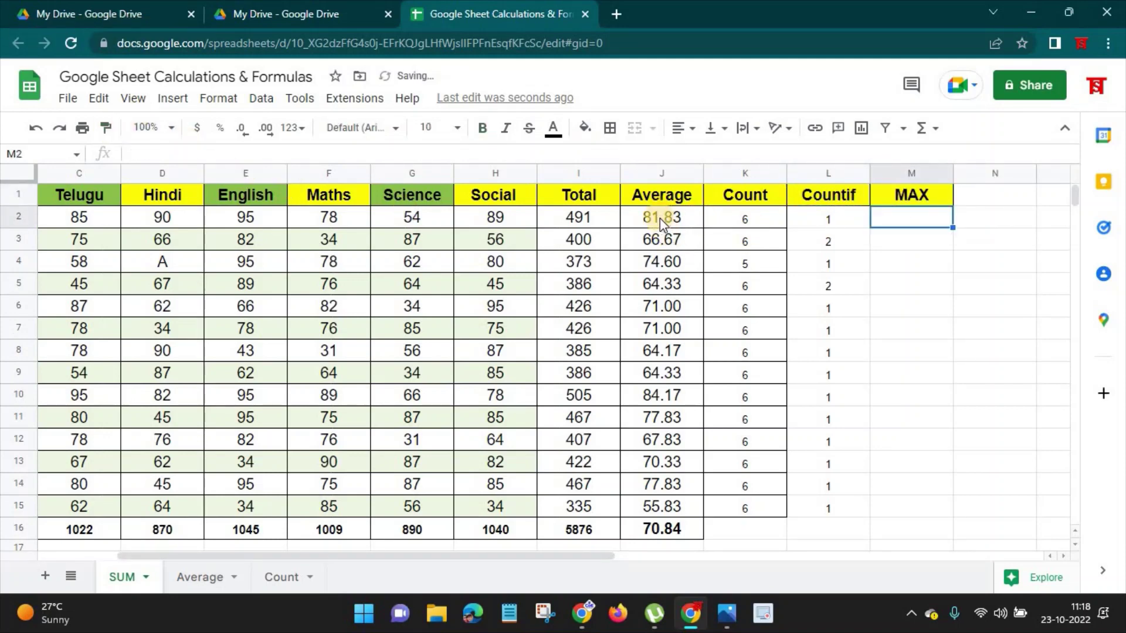
{"action": "left_click_drag", "start_coordinate": [660, 217], "coordinate": [670, 511]}
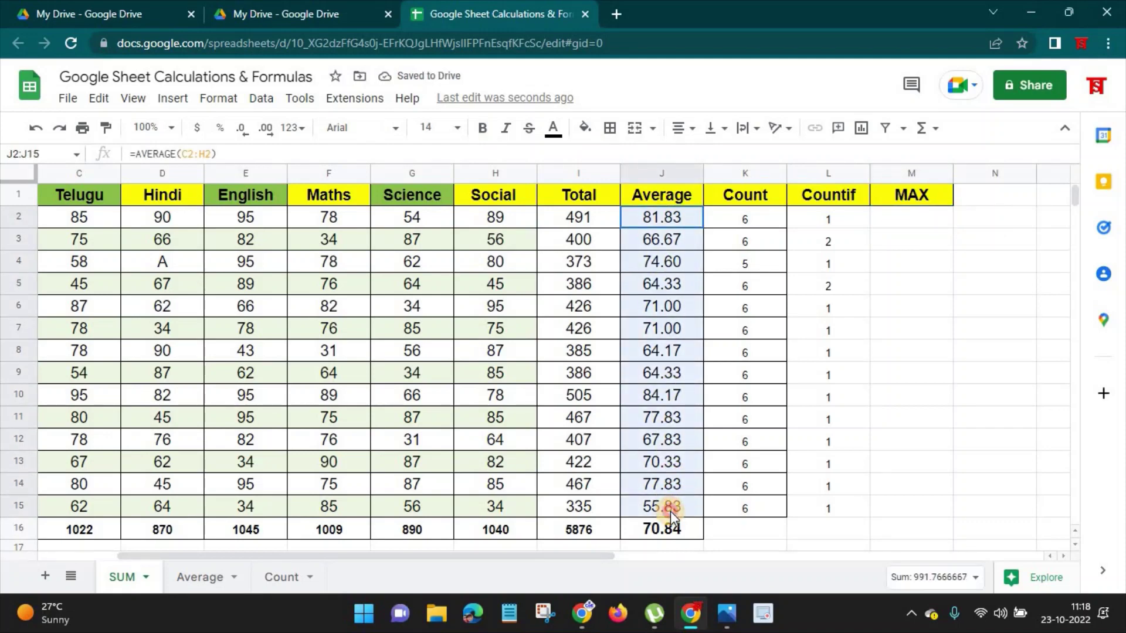
{"action": "left_click", "coordinate": [908, 223]}
{"action": "type", "text": "="}
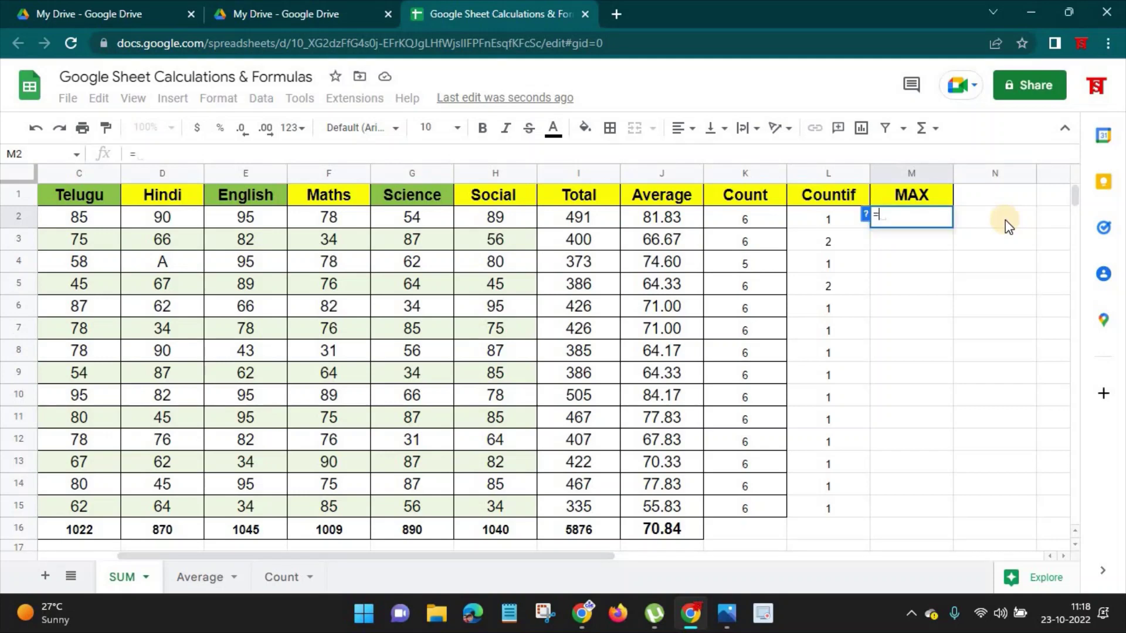
{"action": "type", "text": "MAX("}
{"action": "left_click_drag", "start_coordinate": [645, 224], "coordinate": [664, 508]}
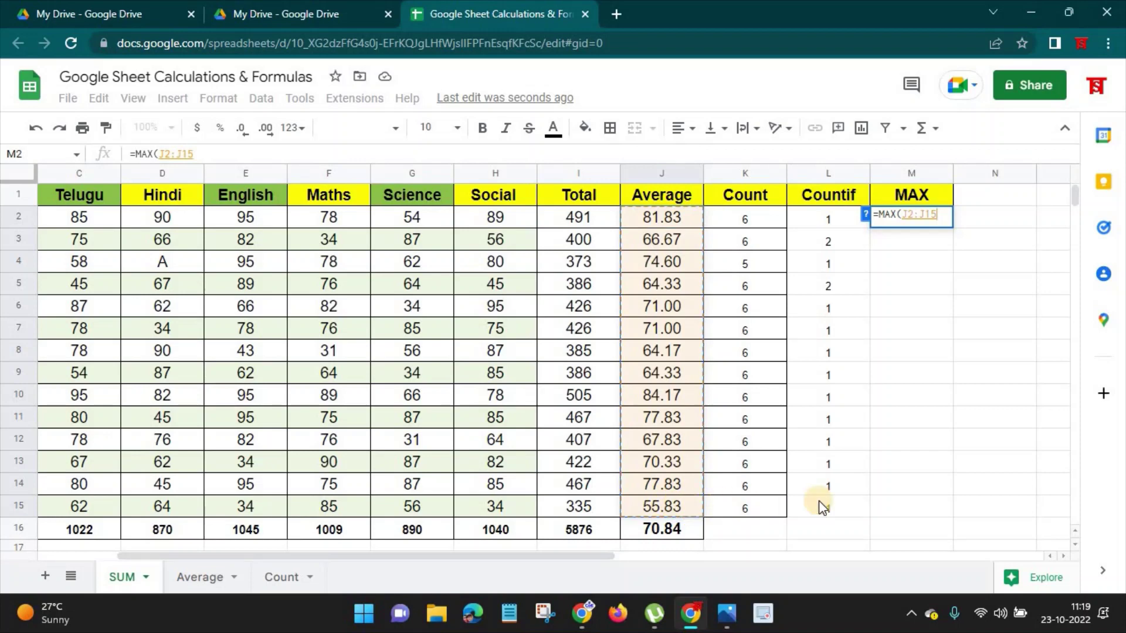
{"action": "key", "text": "Return"}
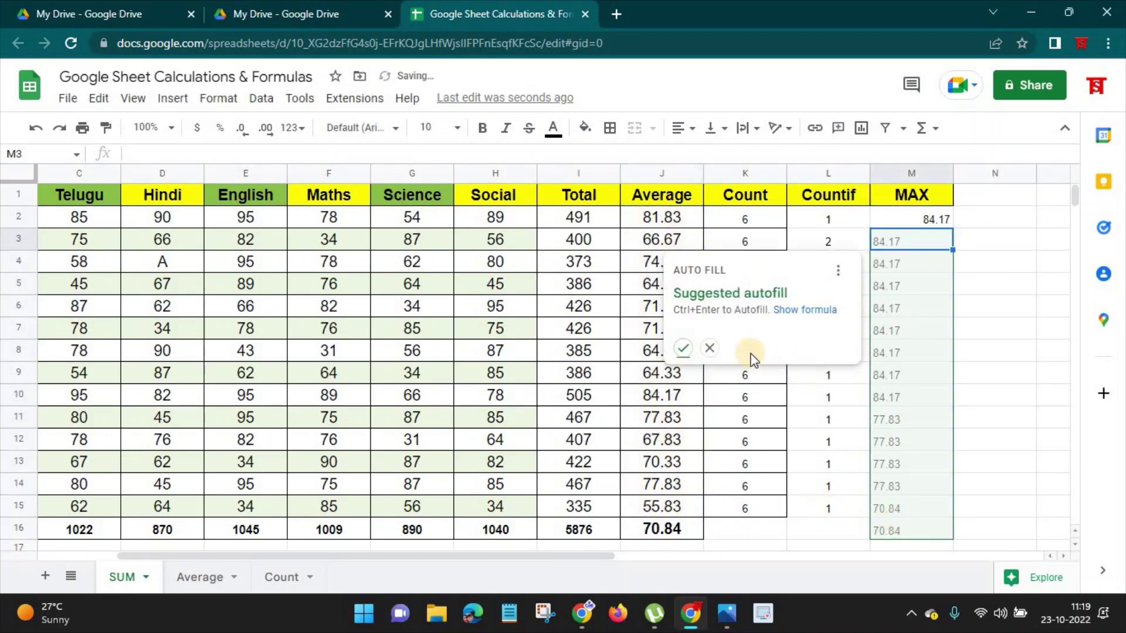
{"action": "left_click", "coordinate": [712, 349]}
{"action": "left_click", "coordinate": [919, 220]}
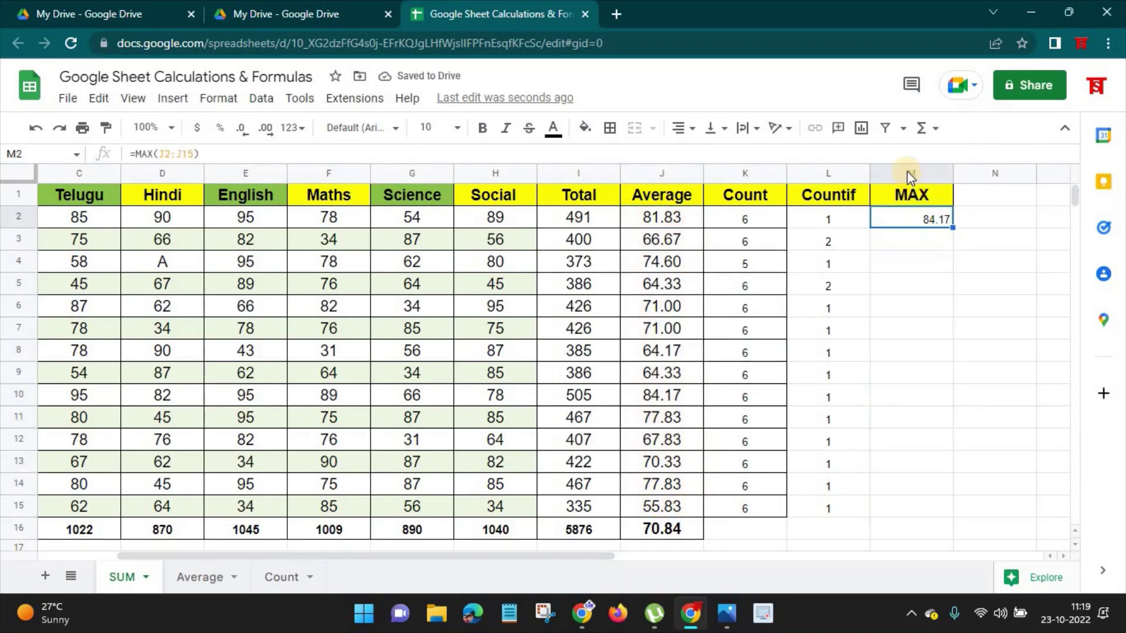
Step: Centre column M and highlight row 10, the student averaging 84.17
{"action": "left_click", "coordinate": [918, 177]}
{"action": "left_click", "coordinate": [683, 128]}
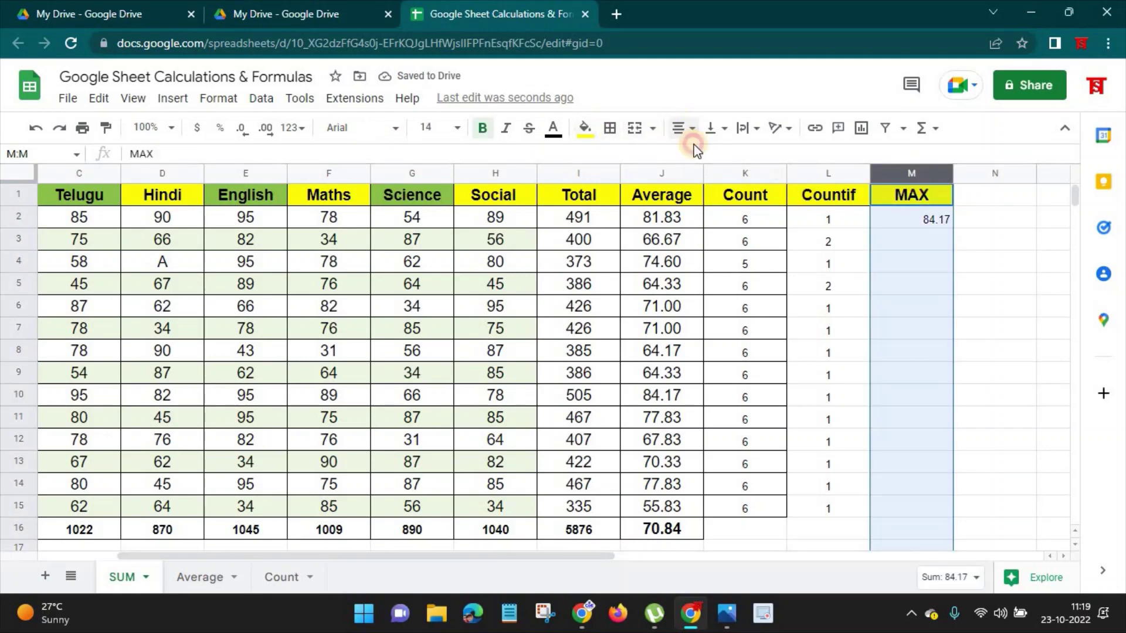
{"action": "left_click", "coordinate": [703, 157]}
{"action": "left_click", "coordinate": [903, 220]}
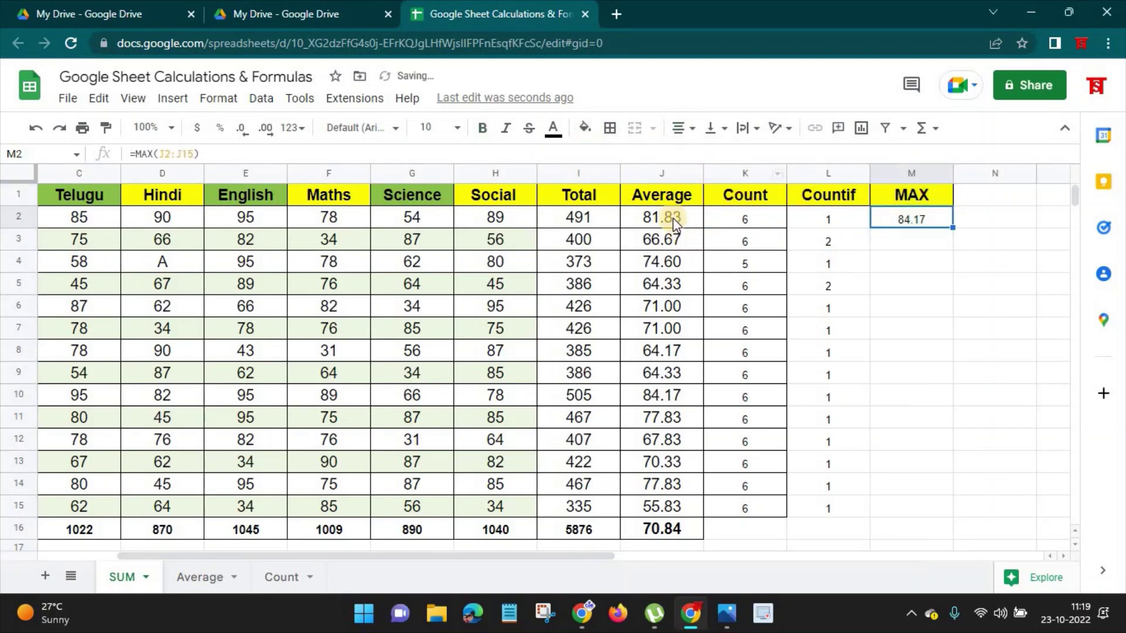
{"action": "left_click_drag", "start_coordinate": [672, 220], "coordinate": [669, 306]}
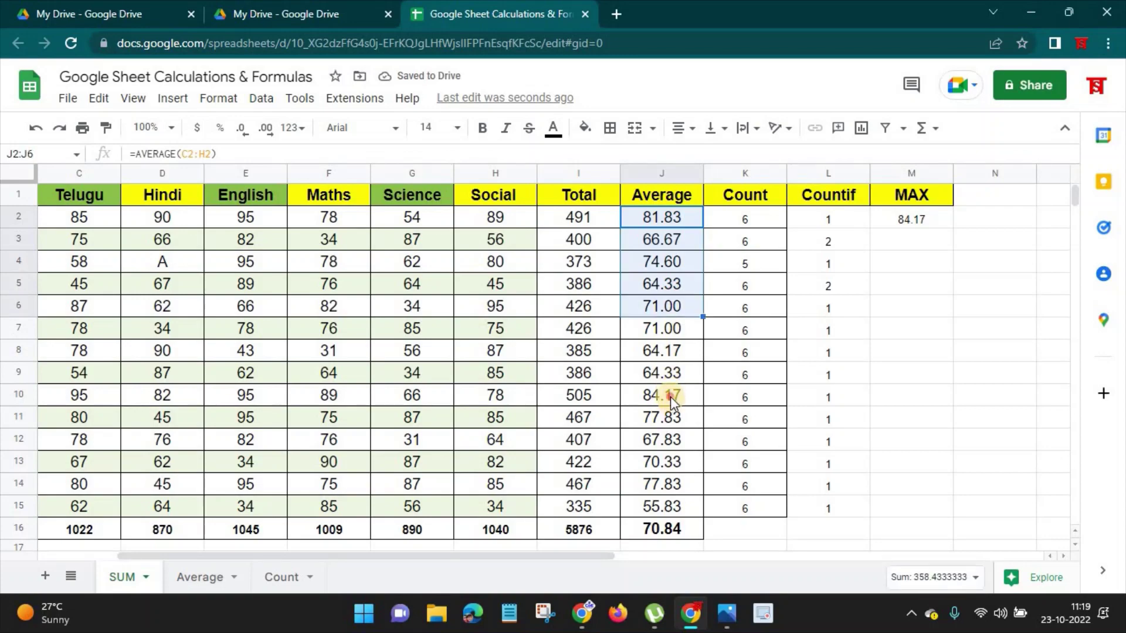
{"action": "key", "text": "Down"}
{"action": "key", "text": "Down"}
{"action": "key", "text": "Down"}
{"action": "key", "text": "Down"}
{"action": "key", "text": "Down"}
{"action": "key", "text": "Down"}
{"action": "key", "text": "Down"}
{"action": "key", "text": "Down"}
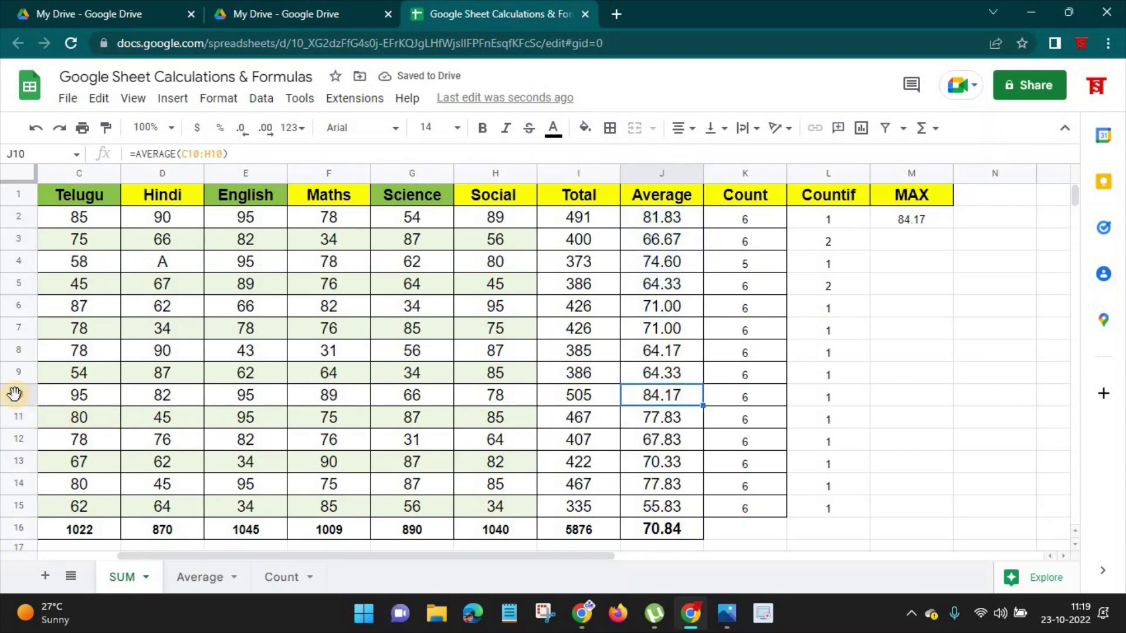
{"action": "left_click", "coordinate": [18, 395]}
Step: Narrow the Count, Countif and MAX columns
{"action": "left_click_drag", "start_coordinate": [278, 554], "coordinate": [200, 554]}
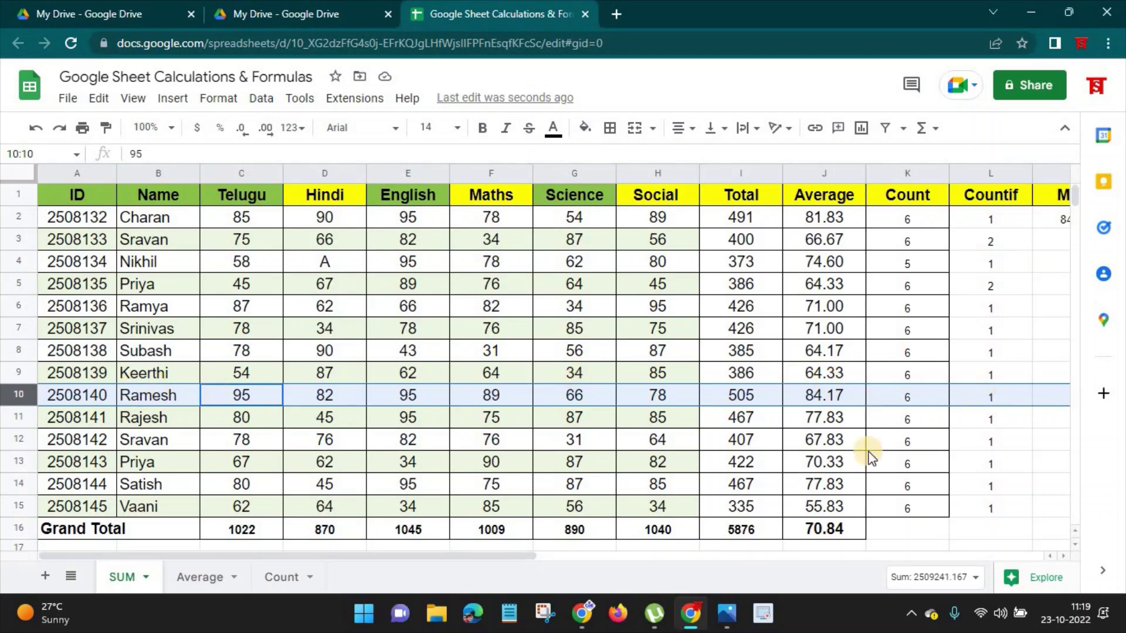
{"action": "left_click_drag", "start_coordinate": [526, 558], "coordinate": [681, 556]}
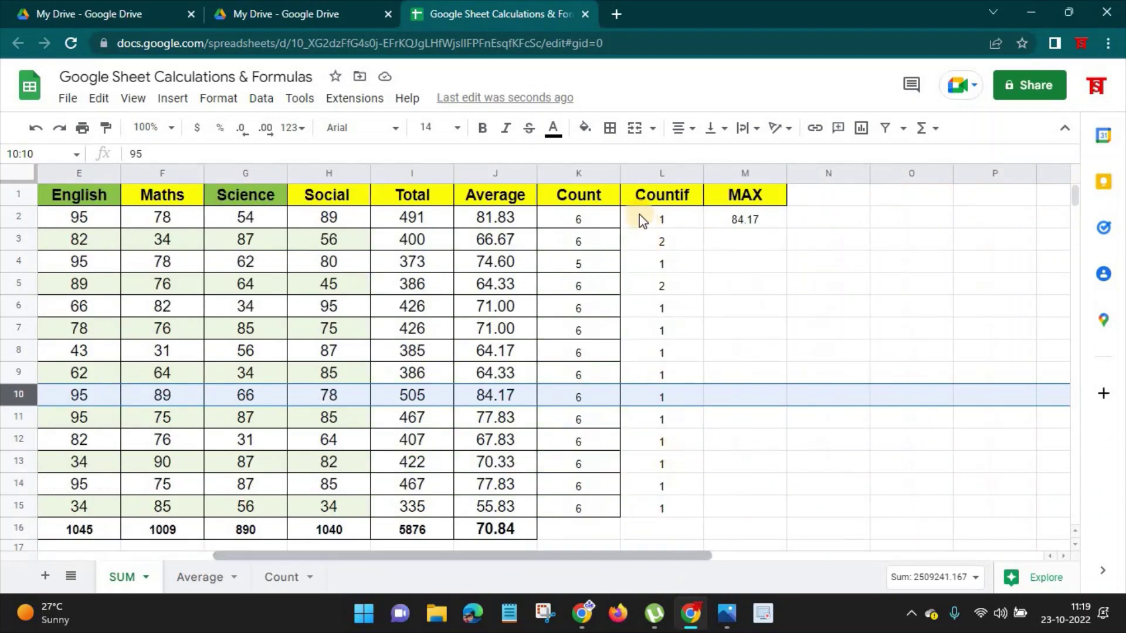
{"action": "left_click_drag", "start_coordinate": [617, 169], "coordinate": [591, 169]}
{"action": "left_click_drag", "start_coordinate": [676, 170], "coordinate": [654, 168]}
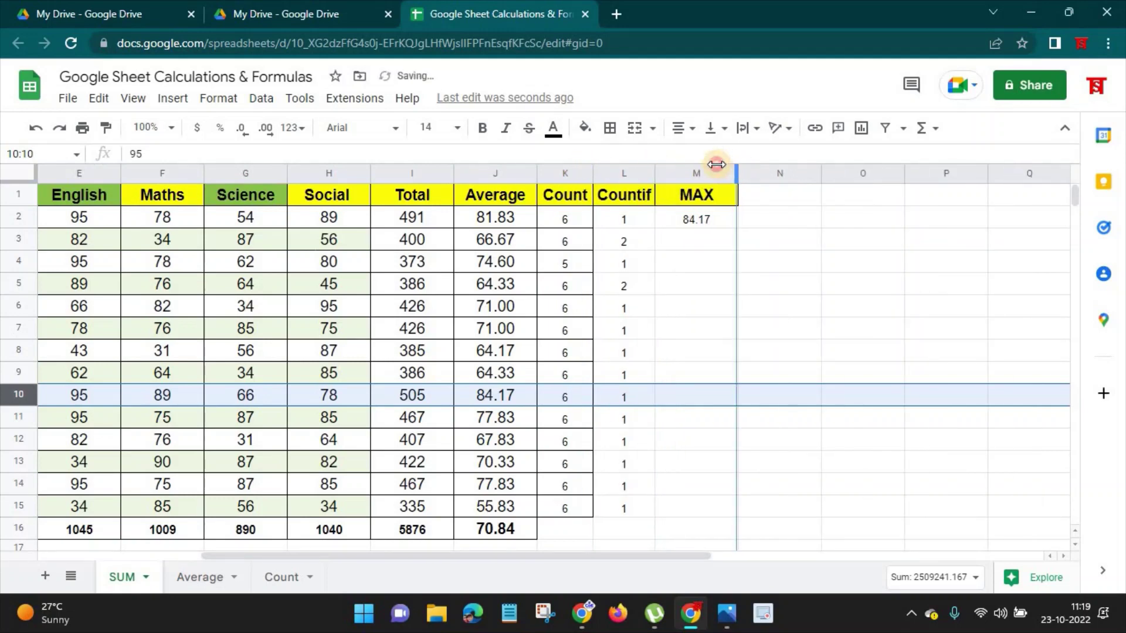
{"action": "left_click_drag", "start_coordinate": [734, 172], "coordinate": [719, 171]}
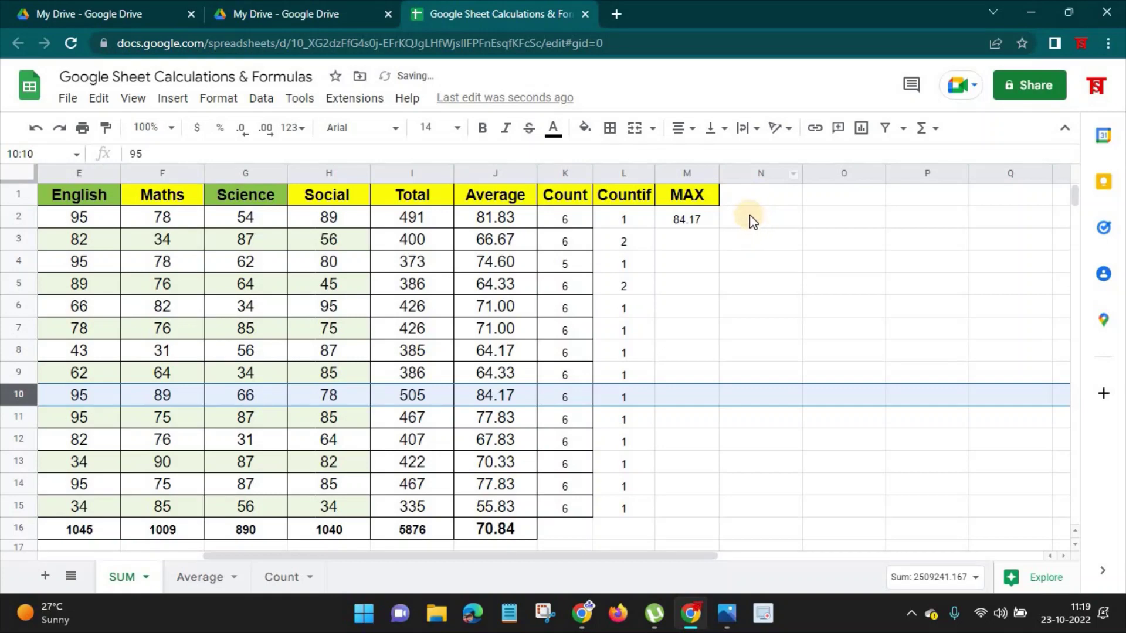
{"action": "left_click", "coordinate": [763, 199]}
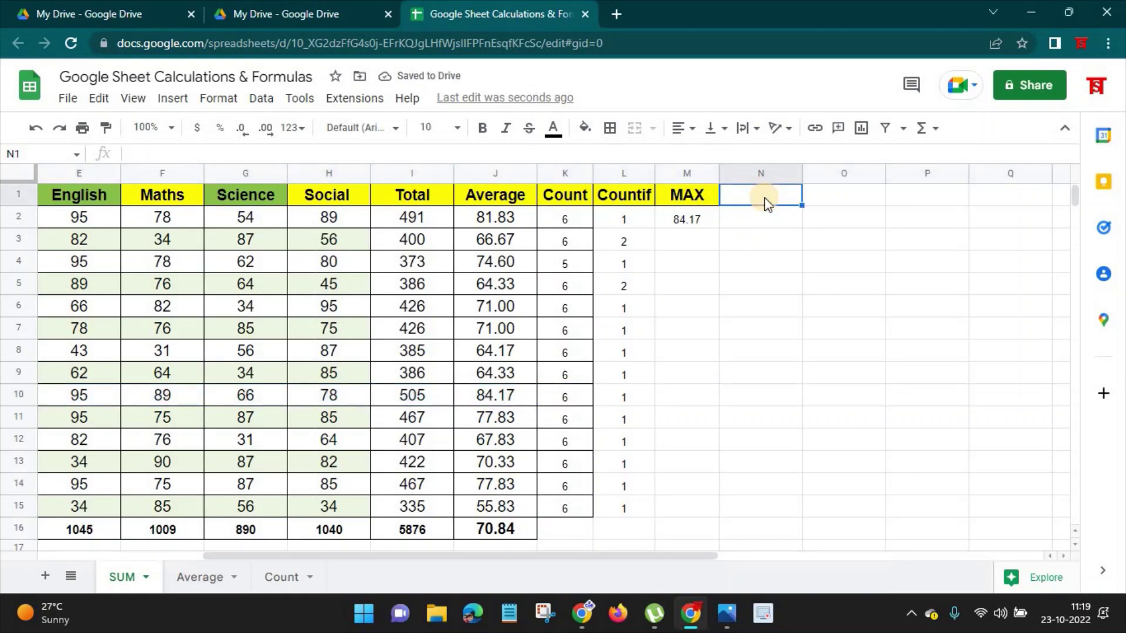
Step: Enter a MIN header in N1 styled like the MAX header
{"action": "type", "text": "MIN"}
{"action": "key", "text": "Return"}
{"action": "key", "text": "Return"}
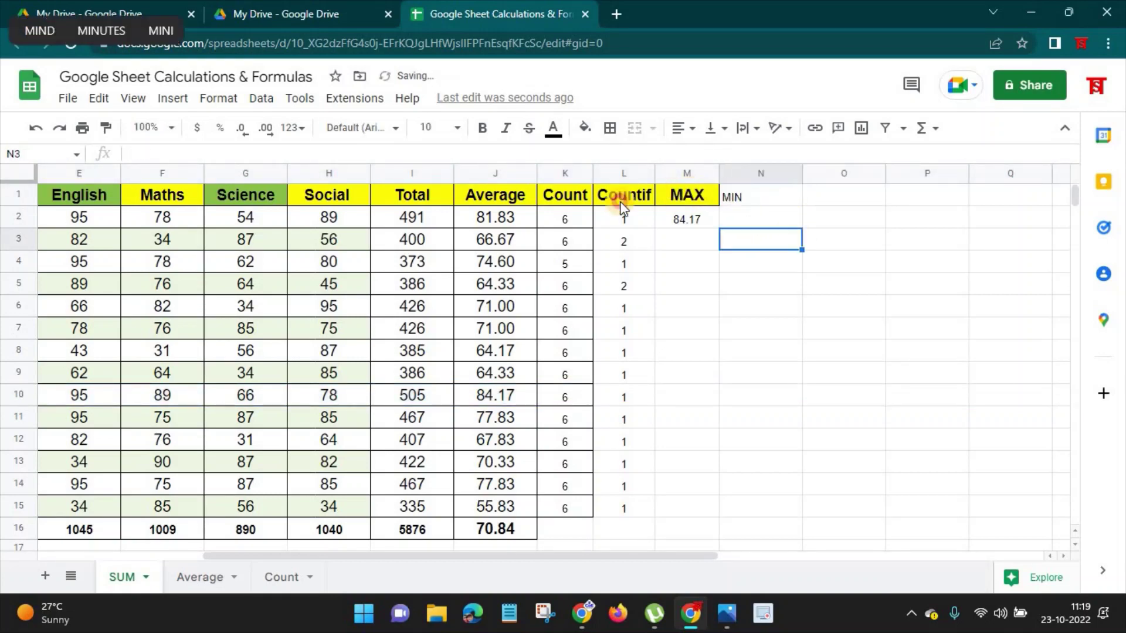
{"action": "left_click", "coordinate": [683, 196]}
{"action": "left_click", "coordinate": [106, 128]}
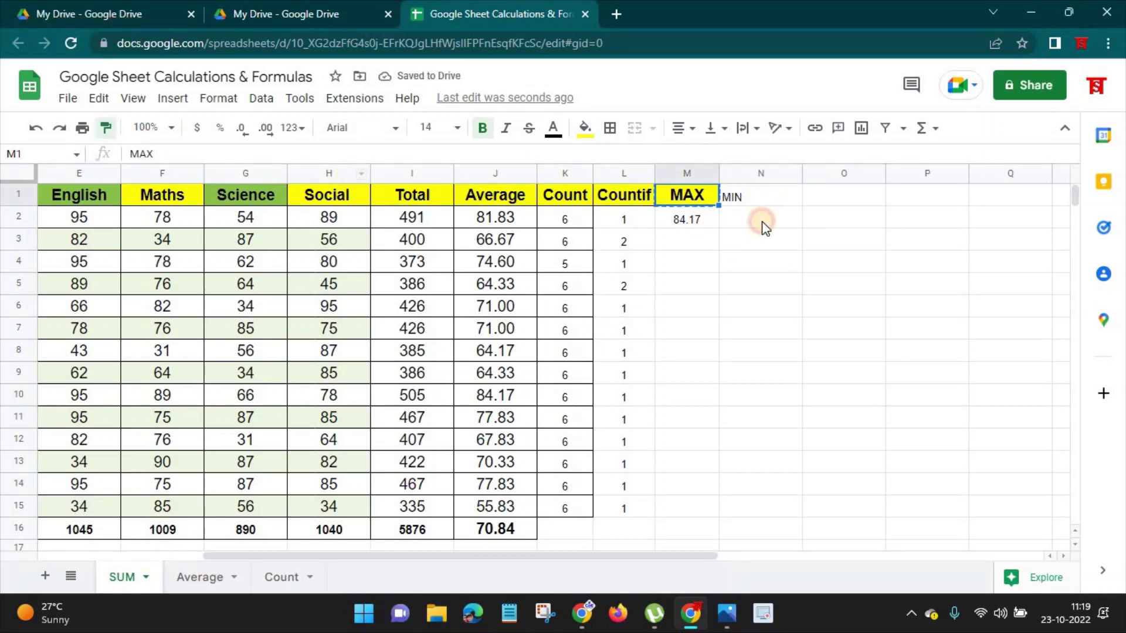
{"action": "left_click", "coordinate": [760, 197]}
Step: Enter =MIN(J2:J15) in N2, returning the lowest average 55.83
{"action": "left_click", "coordinate": [755, 218]}
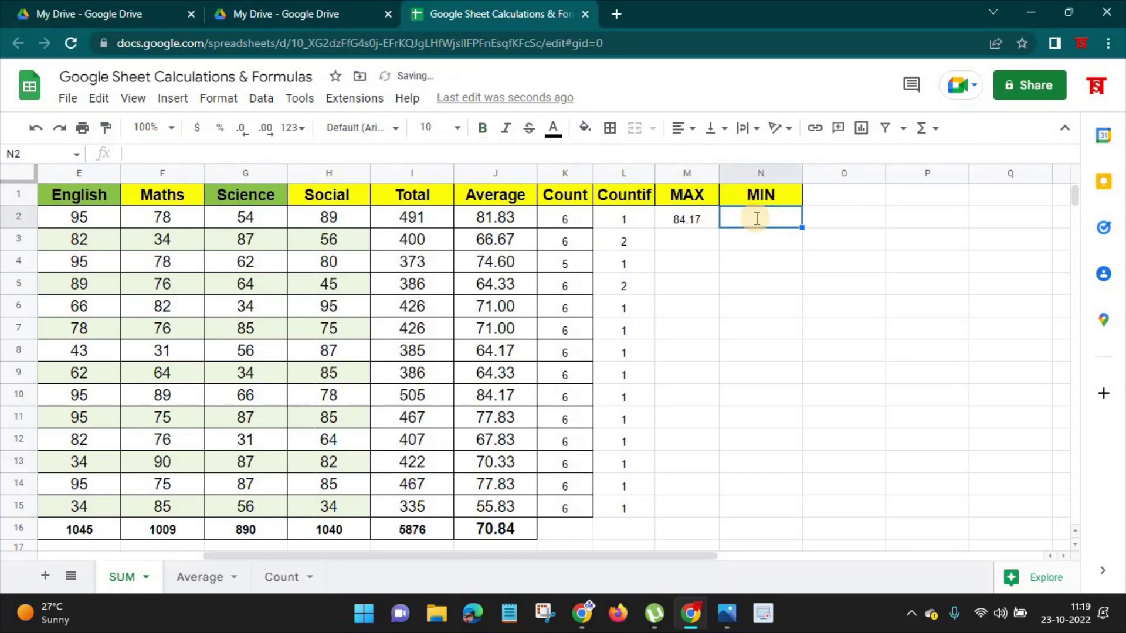
{"action": "type", "text": "=min"}
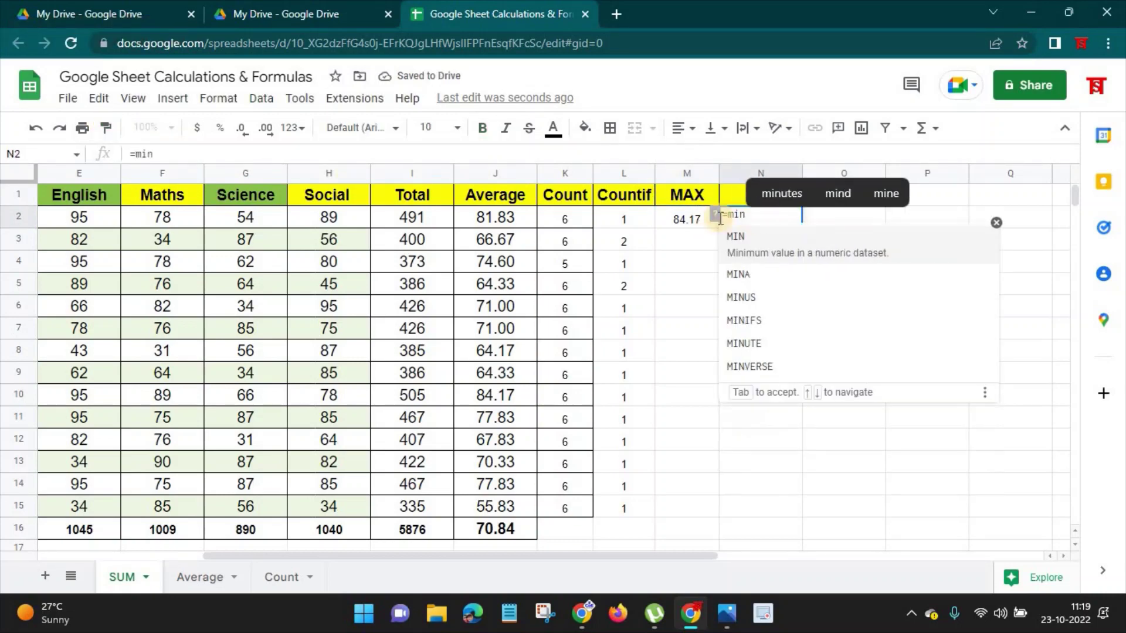
{"action": "key", "text": "Tab"}
{"action": "left_click_drag", "start_coordinate": [494, 221], "coordinate": [554, 495]}
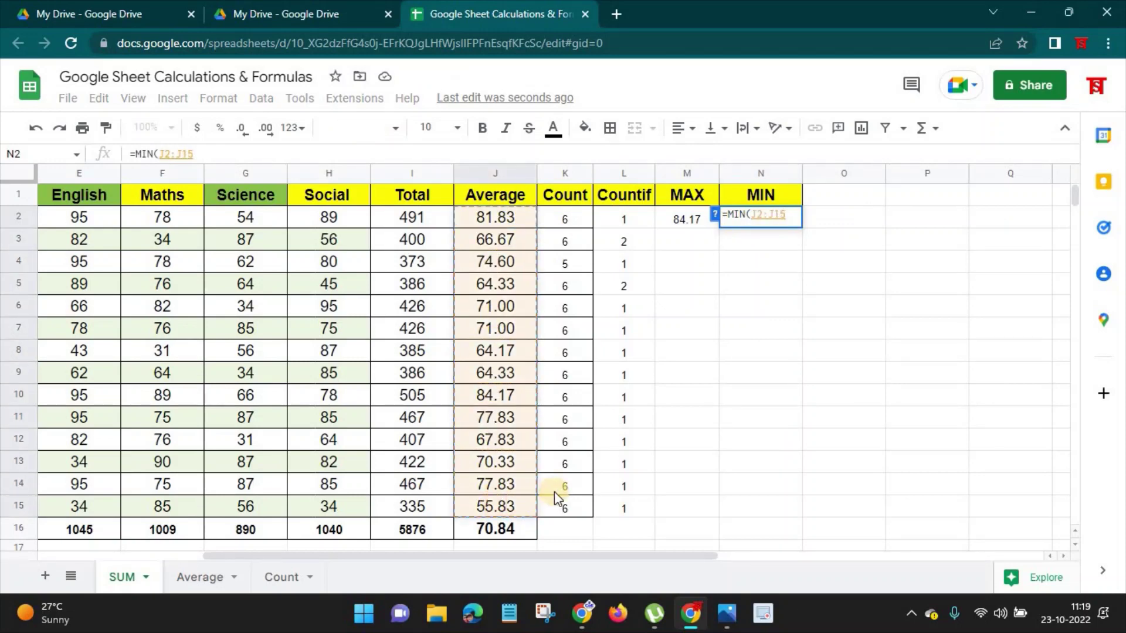
{"action": "key", "text": "Return"}
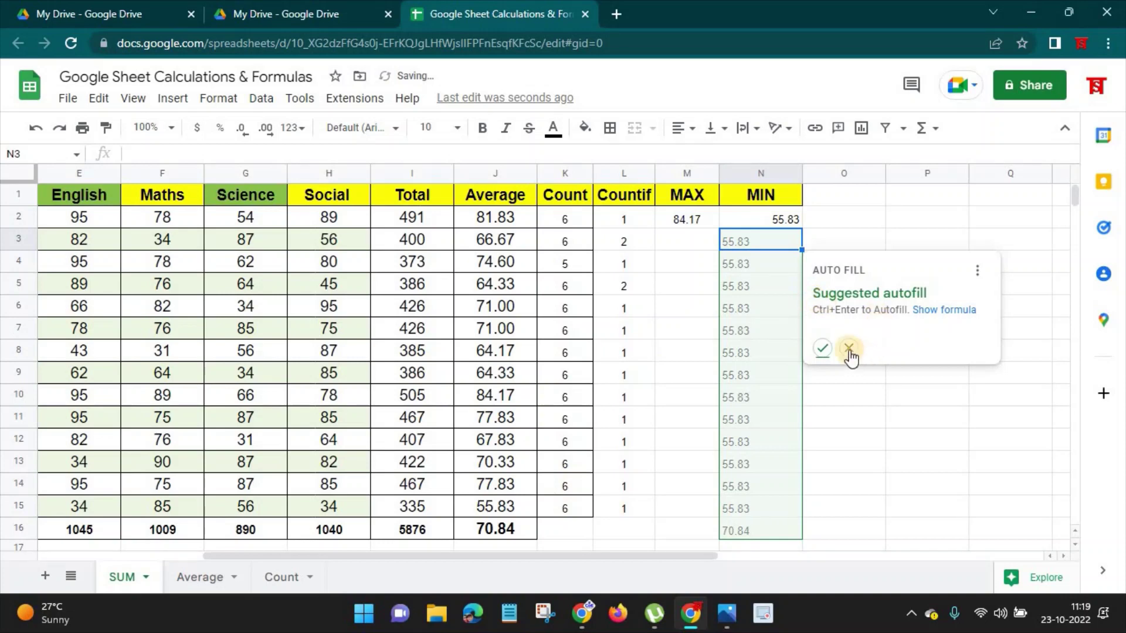
{"action": "left_click", "coordinate": [763, 173]}
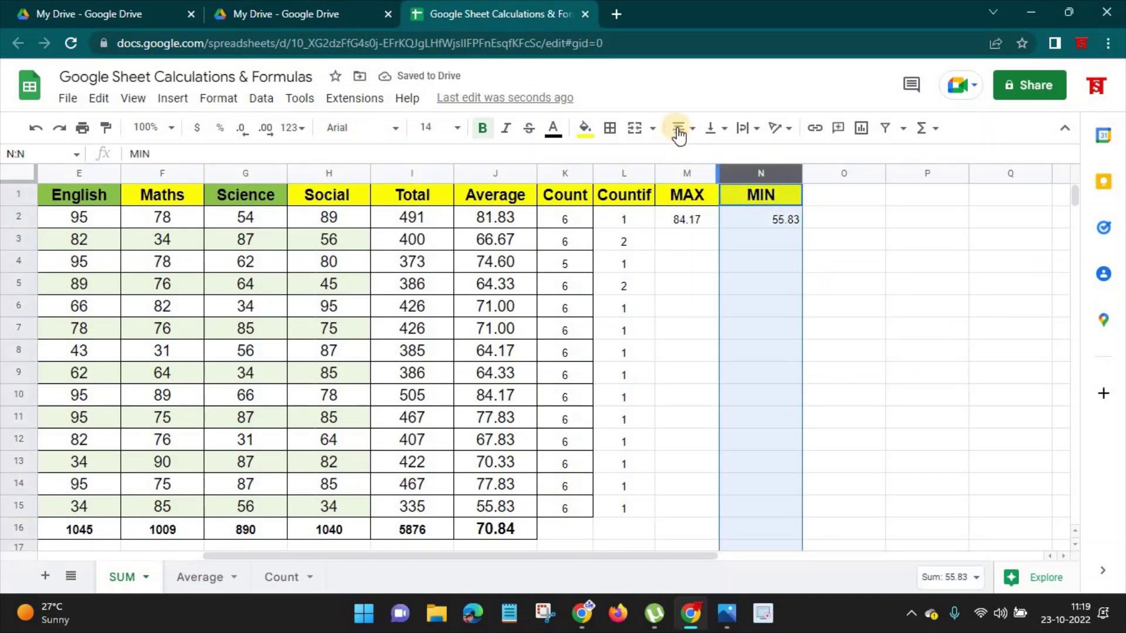
{"action": "left_click", "coordinate": [768, 222]}
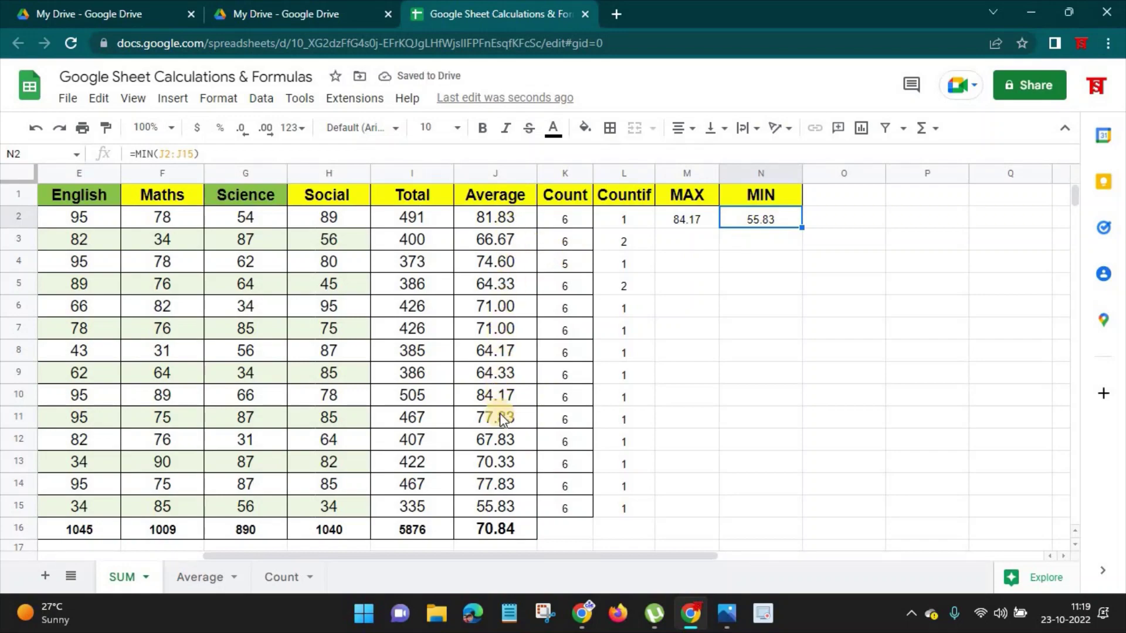
Step: Highlight J15 and row 15, the student with the lowest average 55.83
{"action": "left_click", "coordinate": [498, 502]}
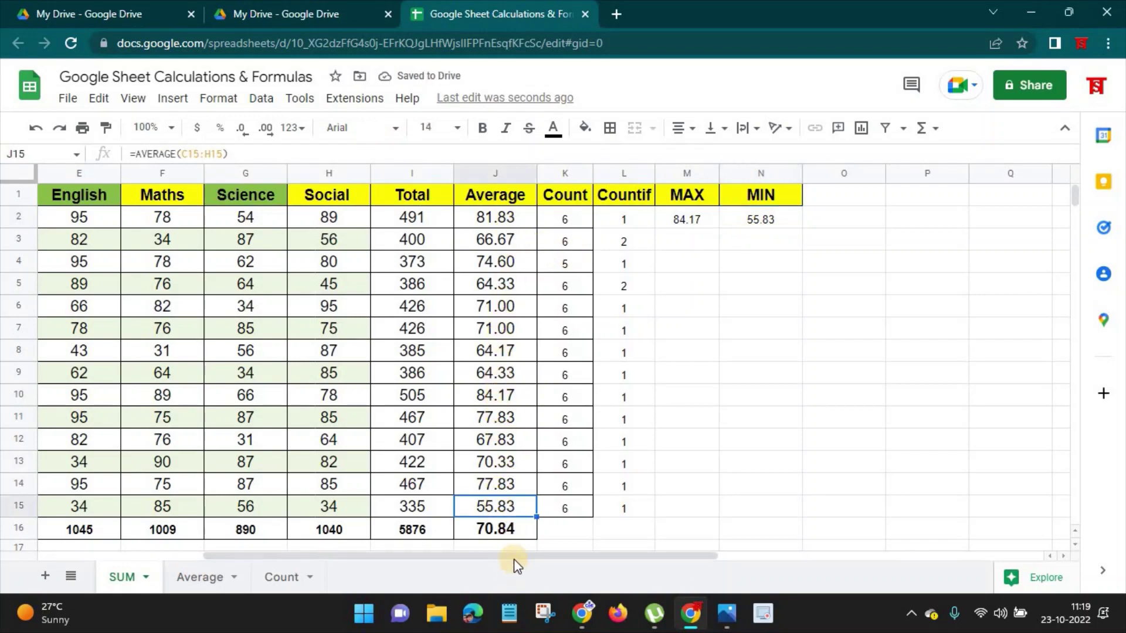
{"action": "left_click", "coordinate": [160, 555]}
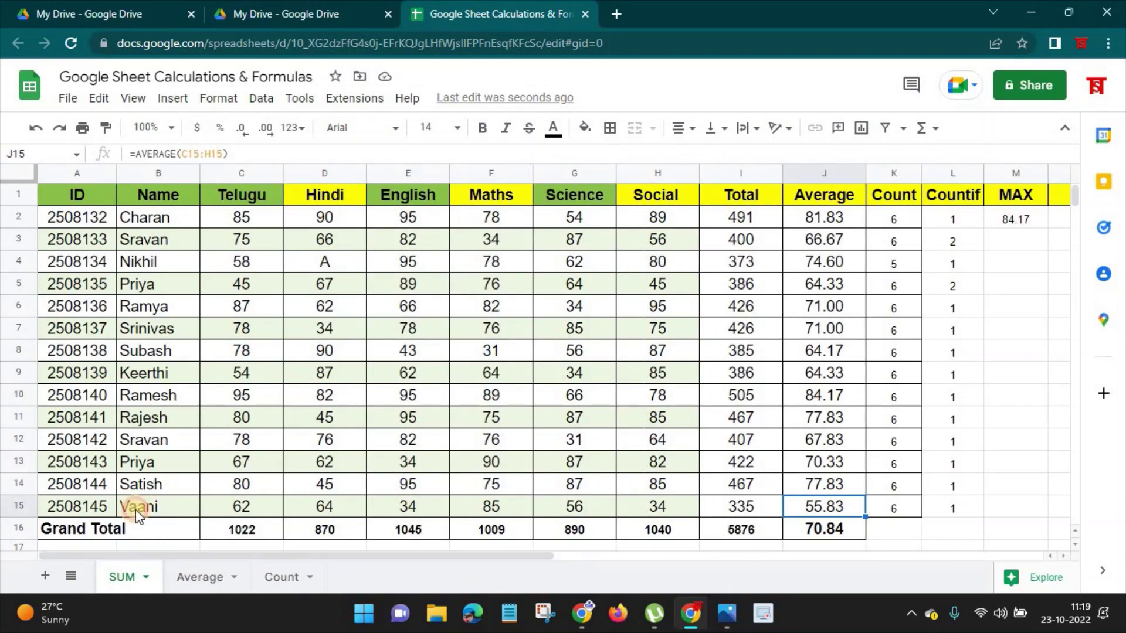
{"action": "left_click", "coordinate": [135, 508]}
{"action": "key", "text": "shift+space"}
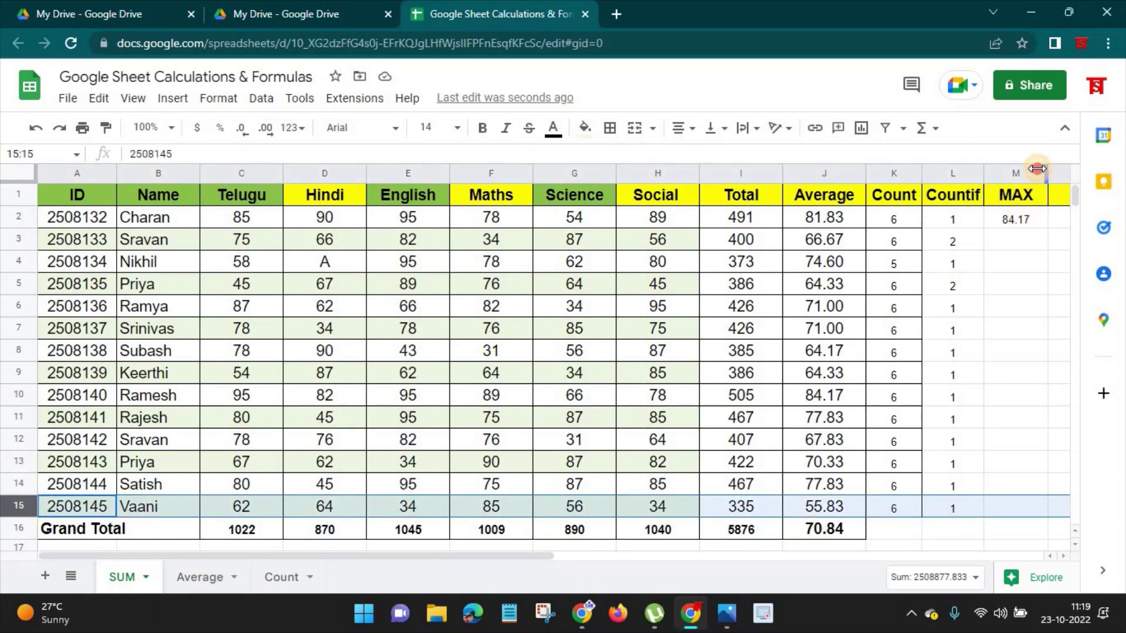
{"action": "left_click_drag", "start_coordinate": [1047, 173], "coordinate": [1040, 173]}
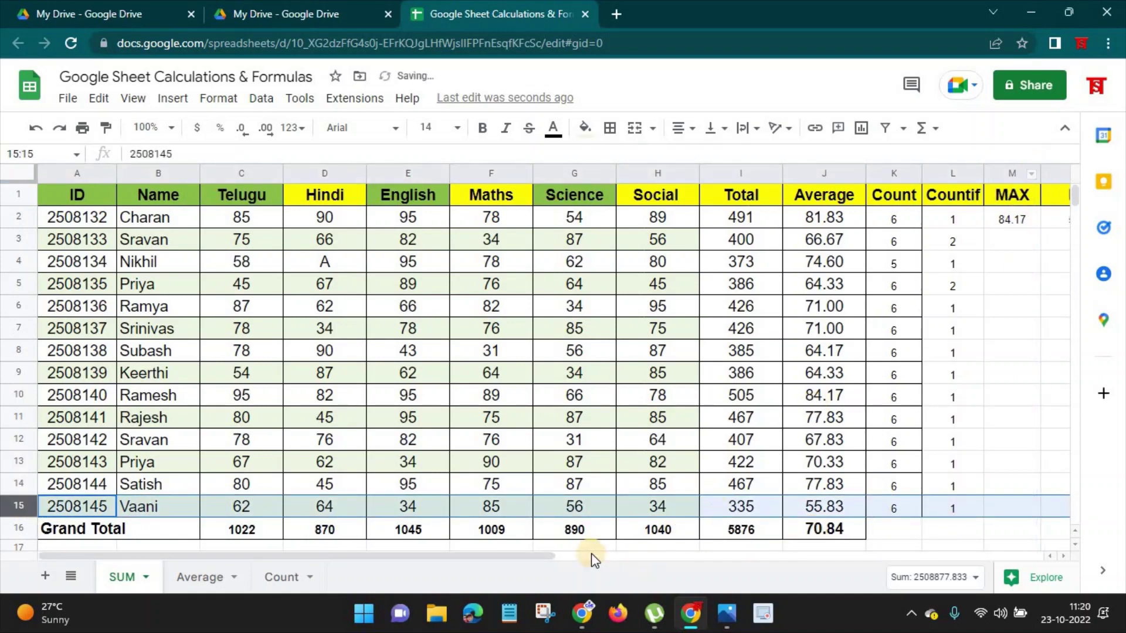
Step: Bring the Untitled drawing (3).png title card listing Sum through Min forward in Photos
{"action": "left_click", "coordinate": [877, 554]}
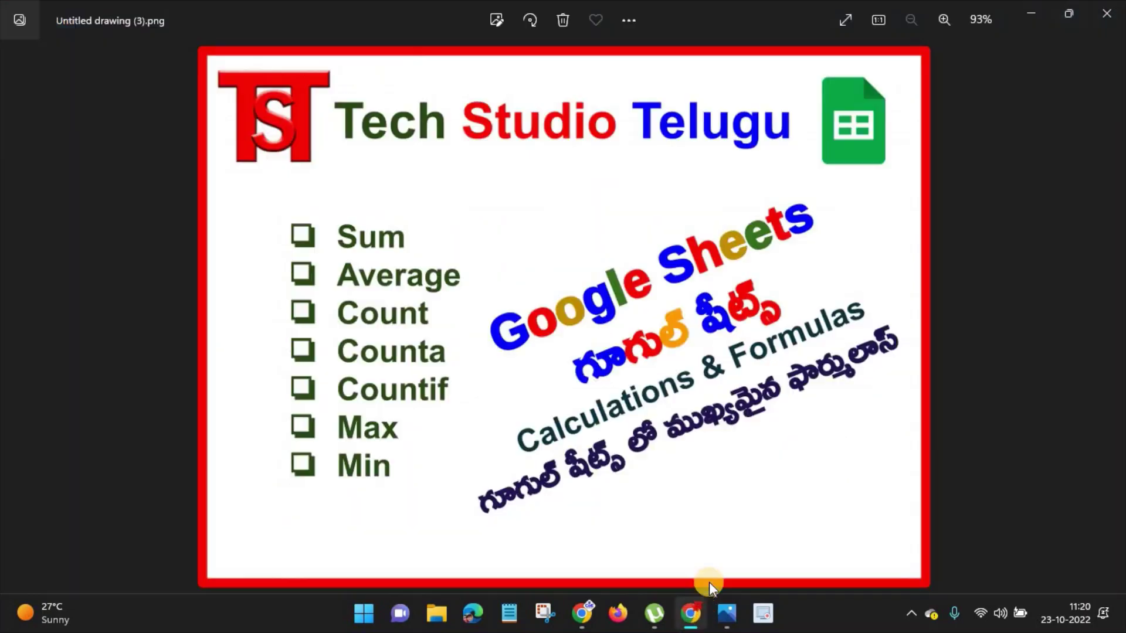
{"action": "left_click", "coordinate": [726, 614]}
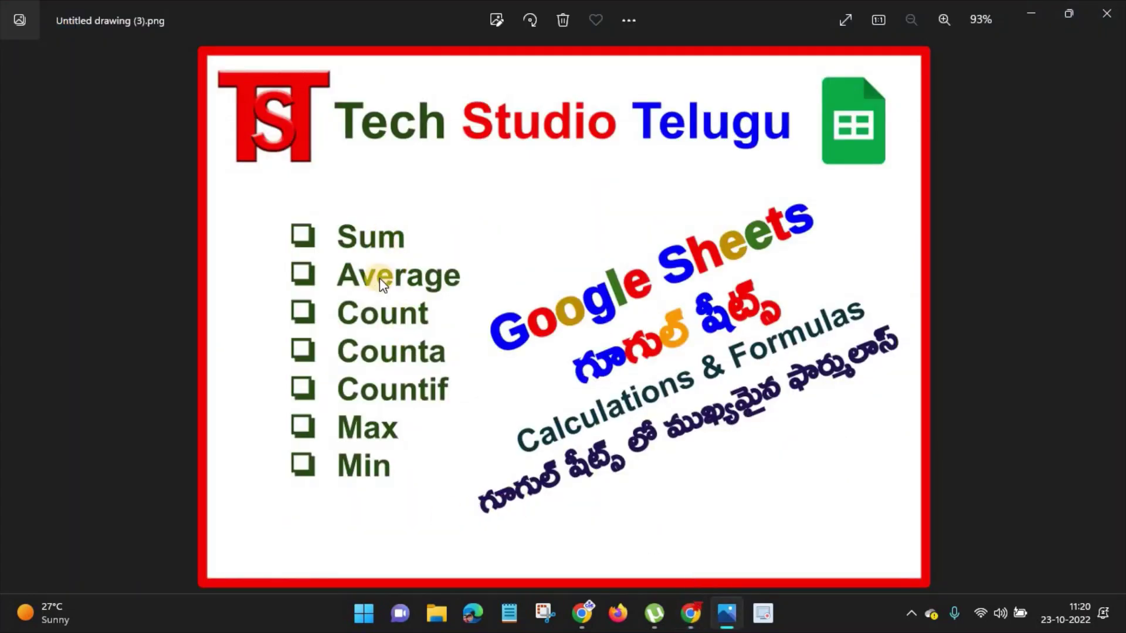